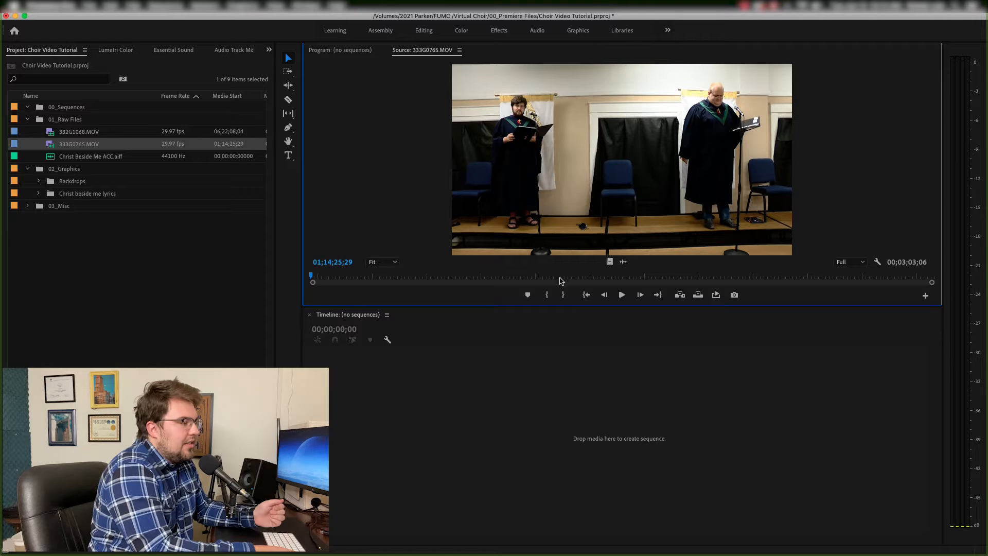
- Preview the accompaniment audio and both camera clips in the source monitor
double_click(57, 157)
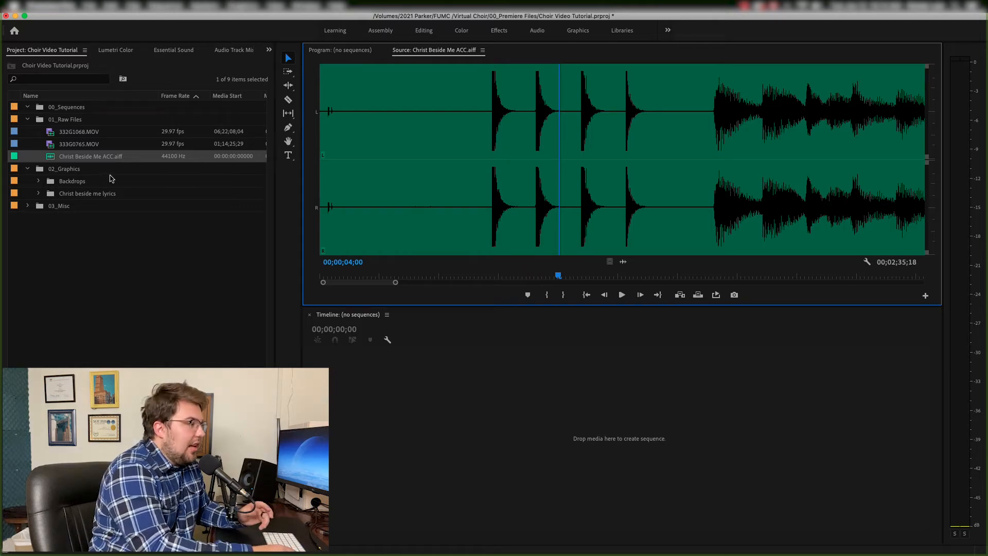
double_click(54, 145)
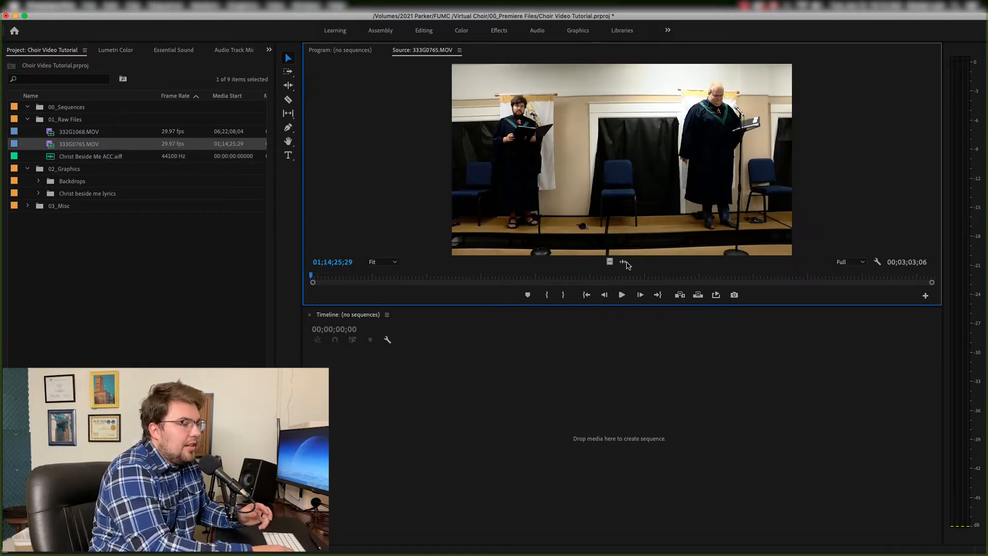
click(623, 262)
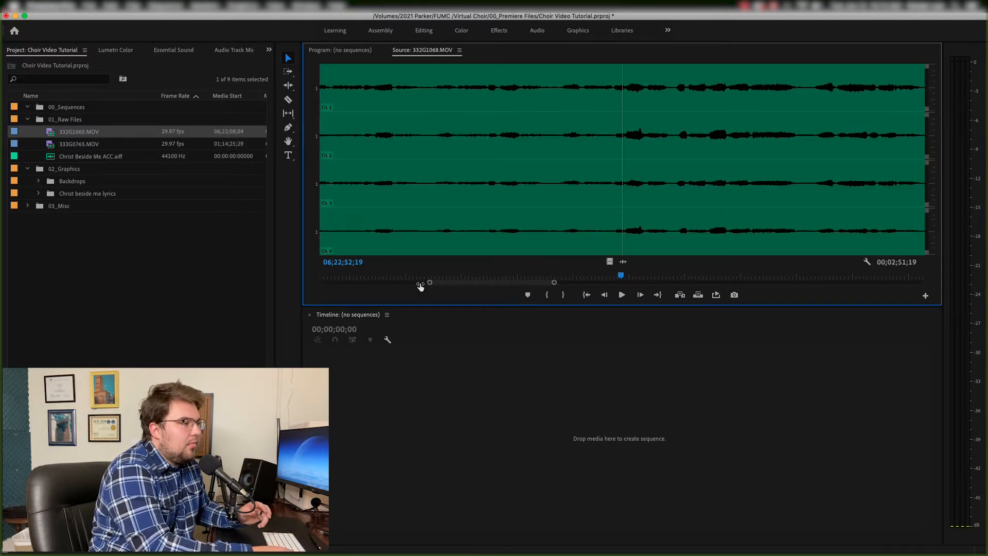
drag(439, 283, 397, 283)
drag(530, 283, 583, 277)
click(47, 132)
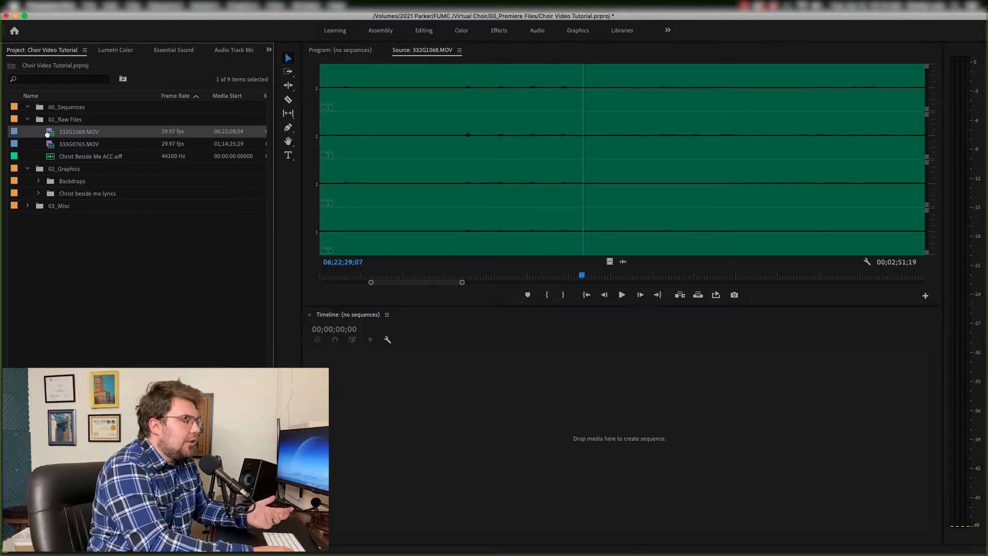
- Create a sequence from 332G1068.MOV, cut away its first 17 seconds and move the clip to the sequence start
drag(47, 133, 437, 451)
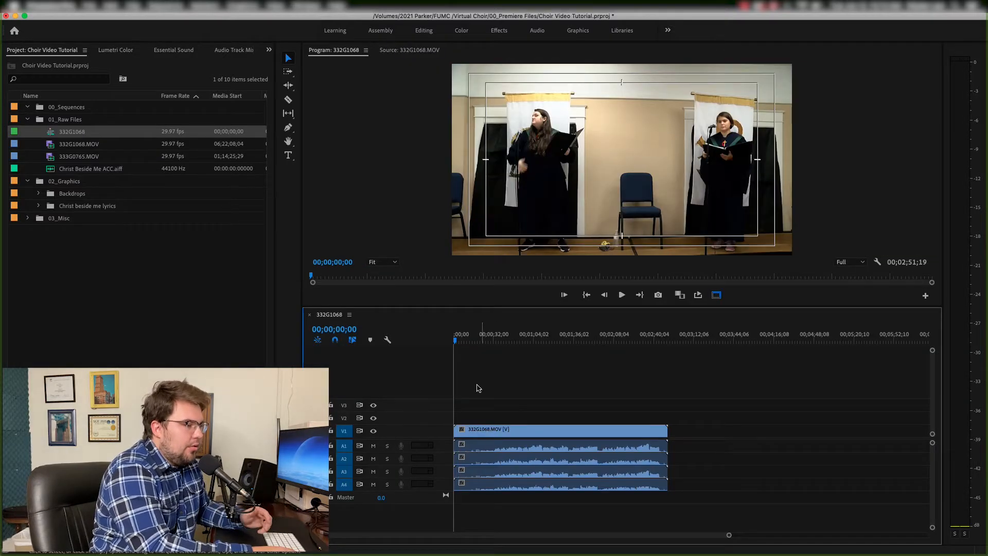
drag(483, 341, 474, 340)
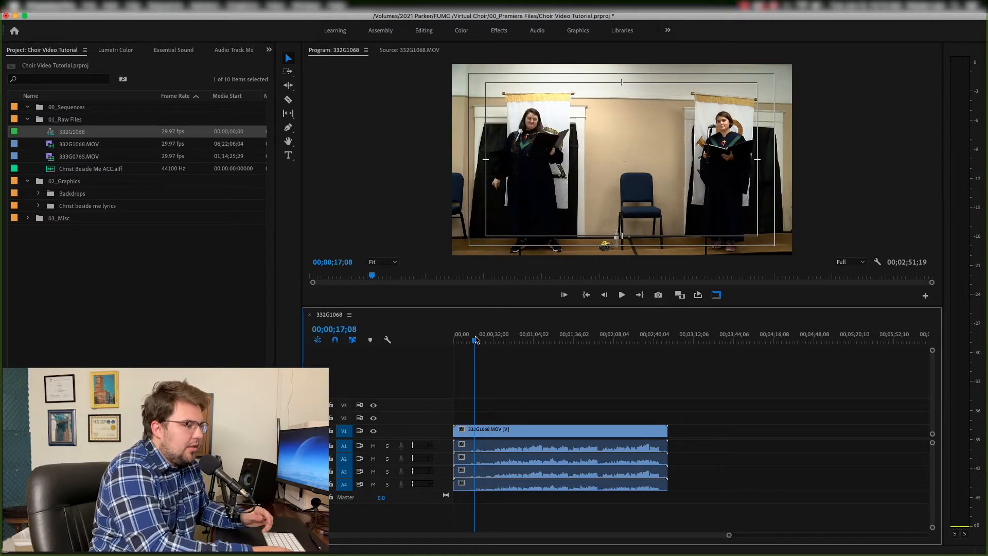
click(486, 431)
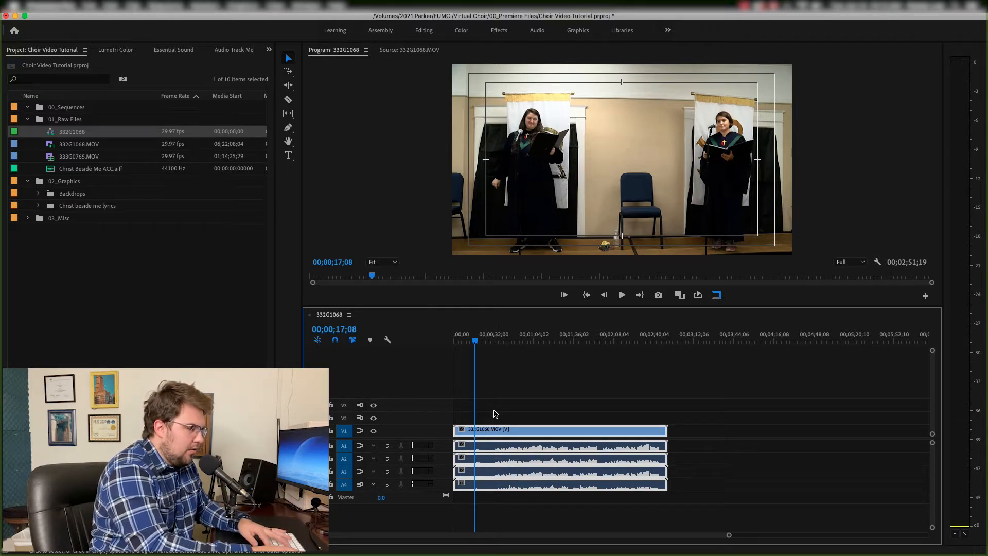
key(super+k)
key(Delete)
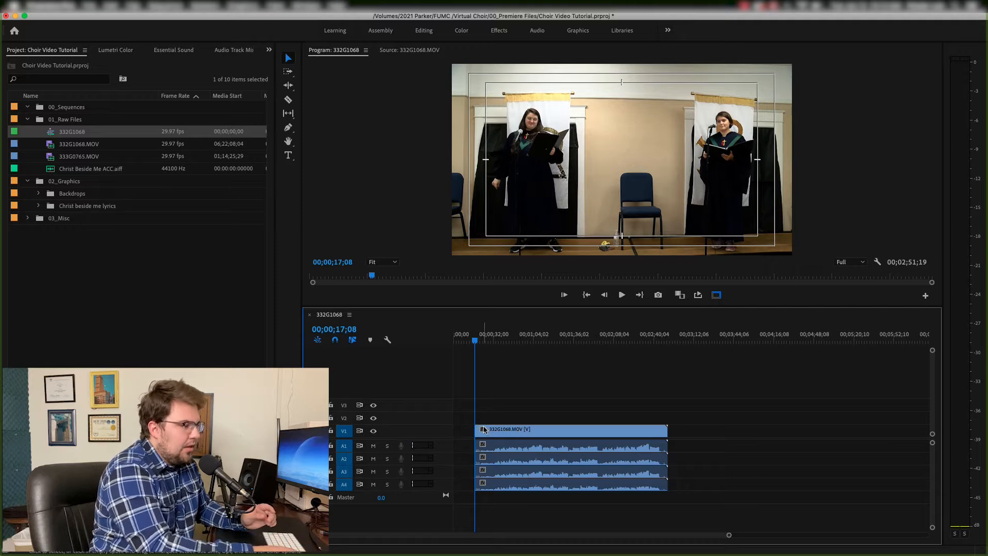
drag(495, 430, 459, 432)
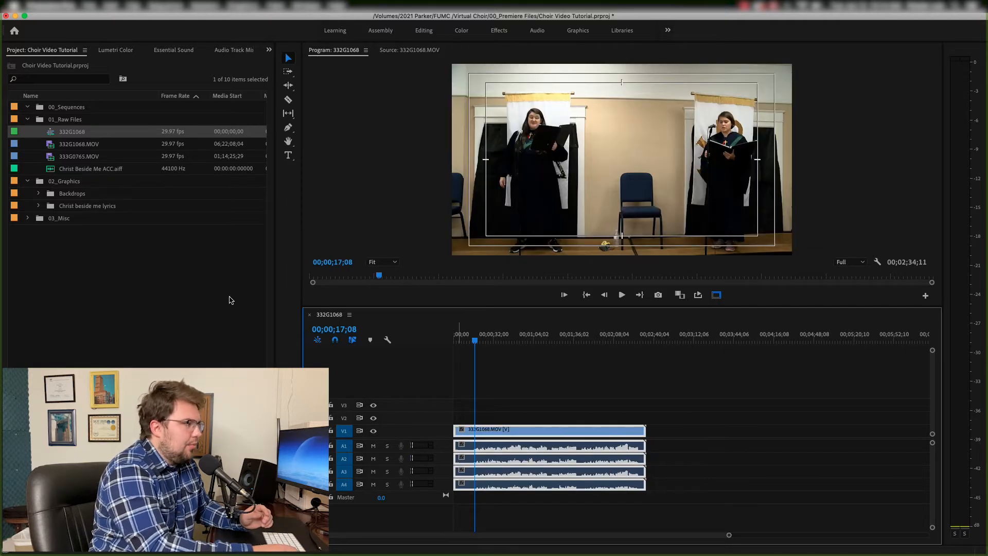
- Rename the new sequence Christ Beside Me and move it into the 00_Sequences folder
click(75, 132)
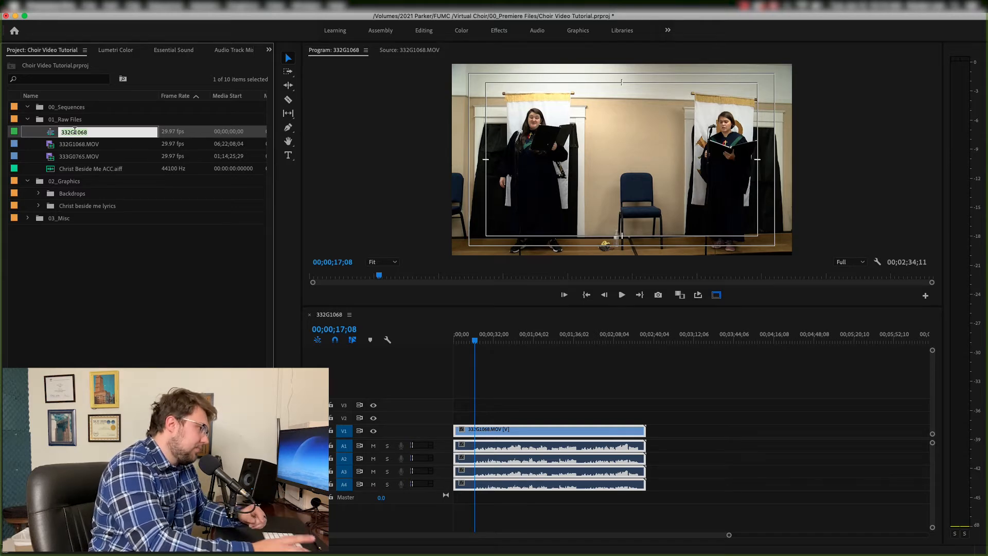
text(Chris)
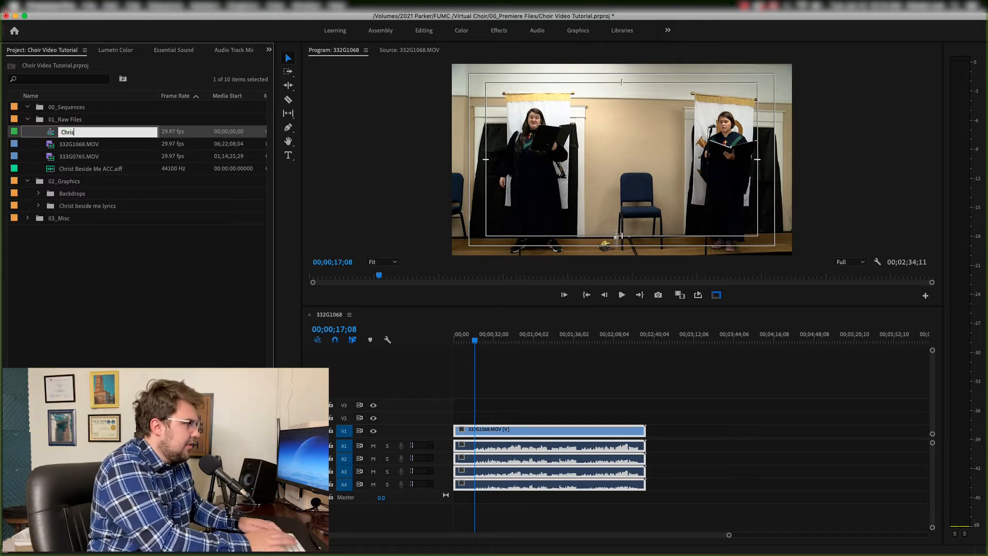
text(t Beside Me)
key(Return)
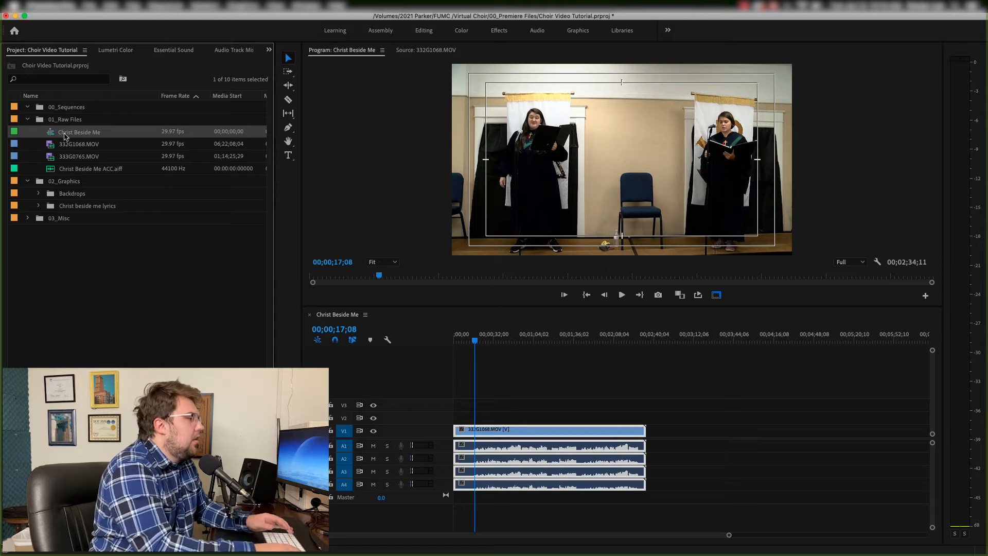
drag(66, 136, 54, 109)
- Add 333G0765.MOV to the sequence on a track above the first clip
click(482, 402)
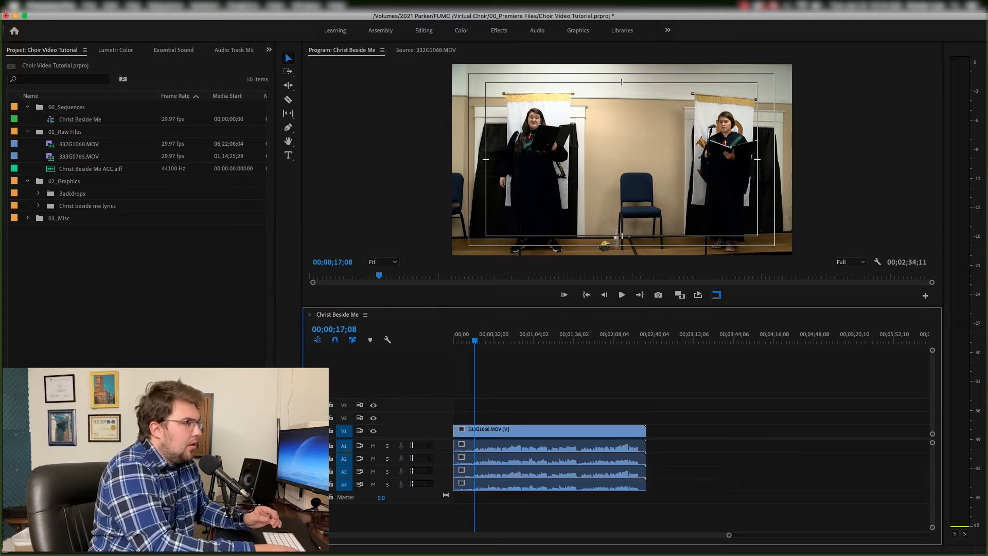
double_click(55, 155)
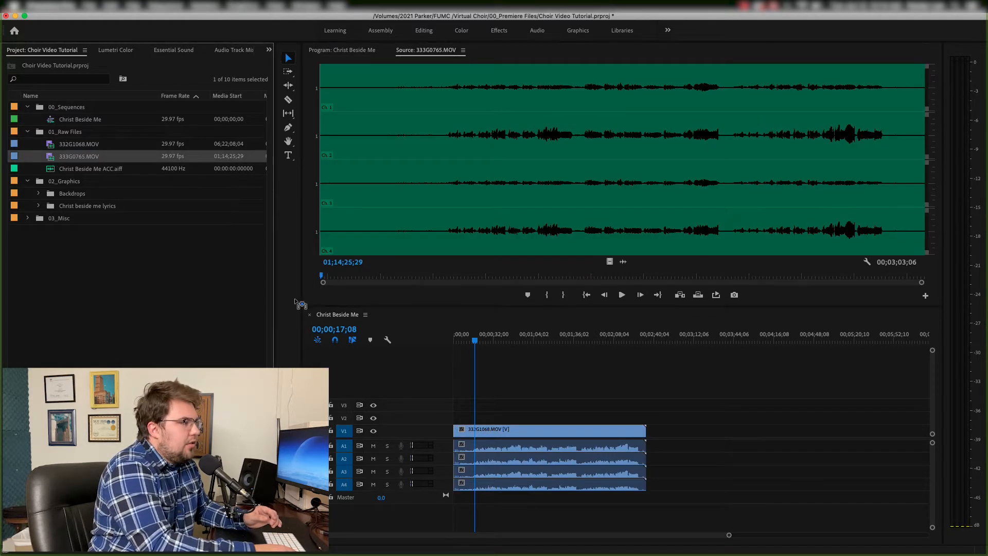
drag(473, 503, 456, 512)
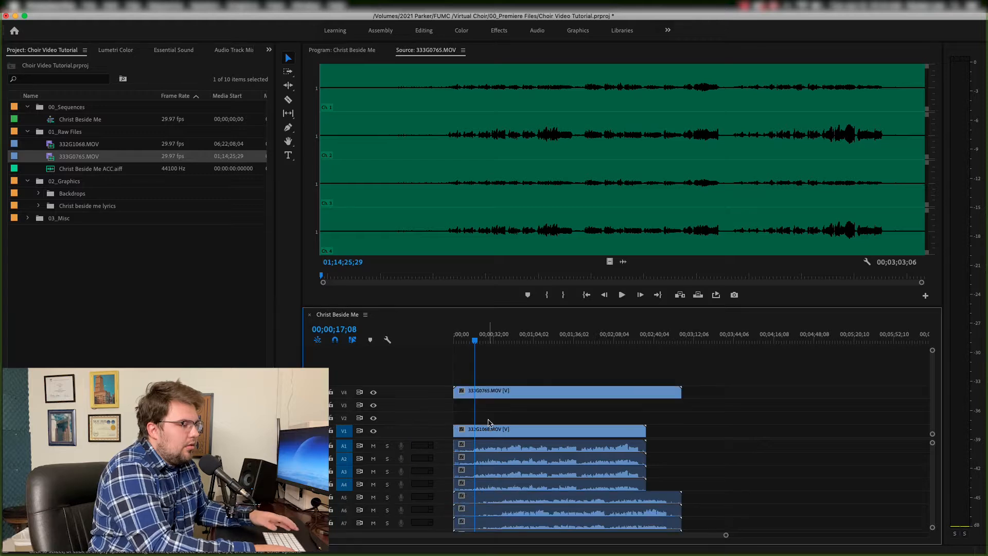
- Cut off the beginning of the 333G0765 clip at about 22 seconds and move it to the sequence start on V2
click(482, 340)
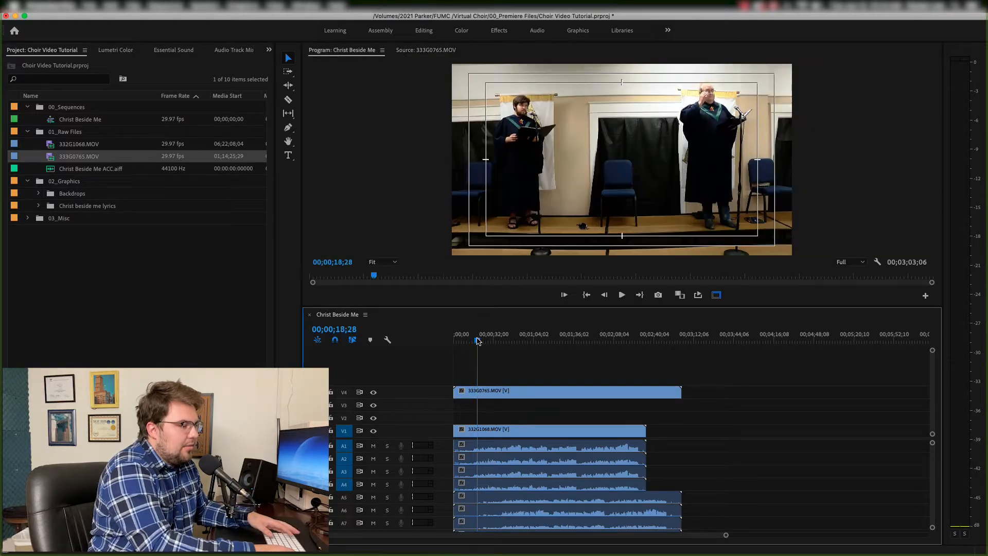
click(479, 399)
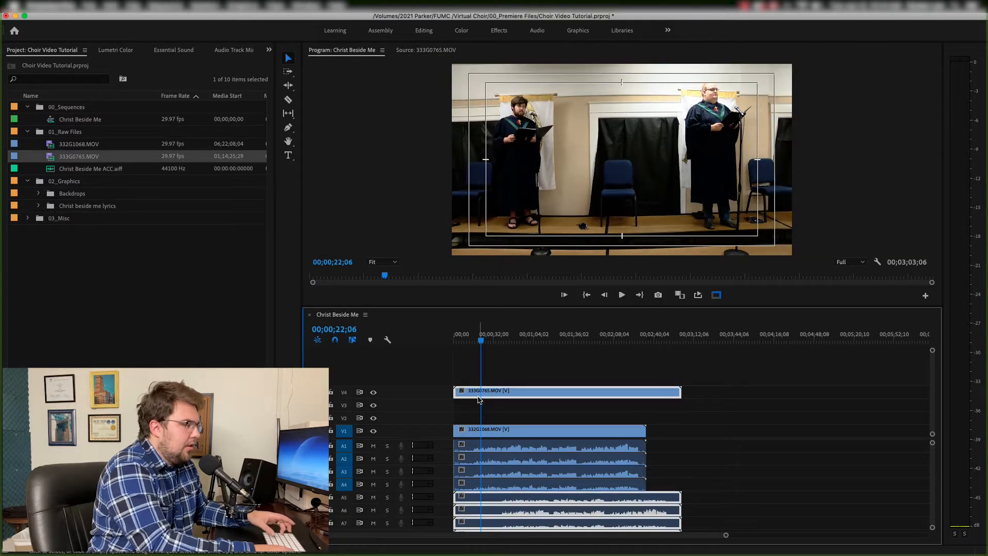
key(super+k)
key(Delete)
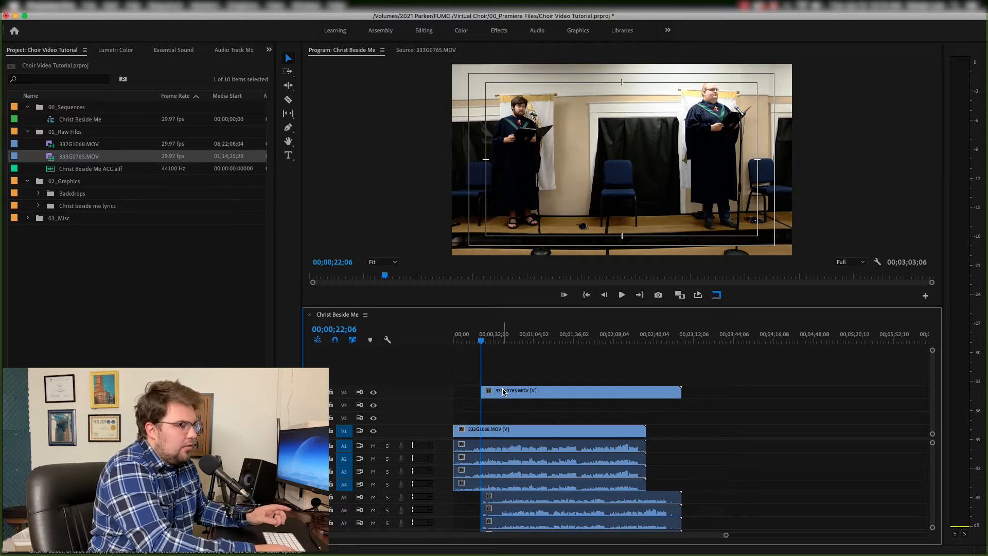
drag(486, 392, 459, 418)
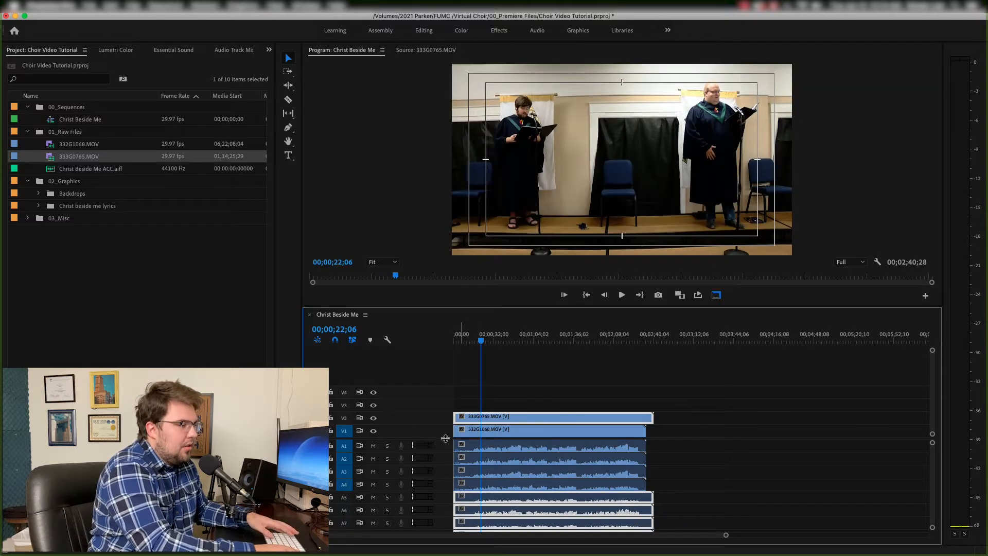
- Trim the end of the 333G0765 clip to line up with the end of the 332G1068 clip
scroll(446, 438, down, 2)
drag(653, 455, 647, 454)
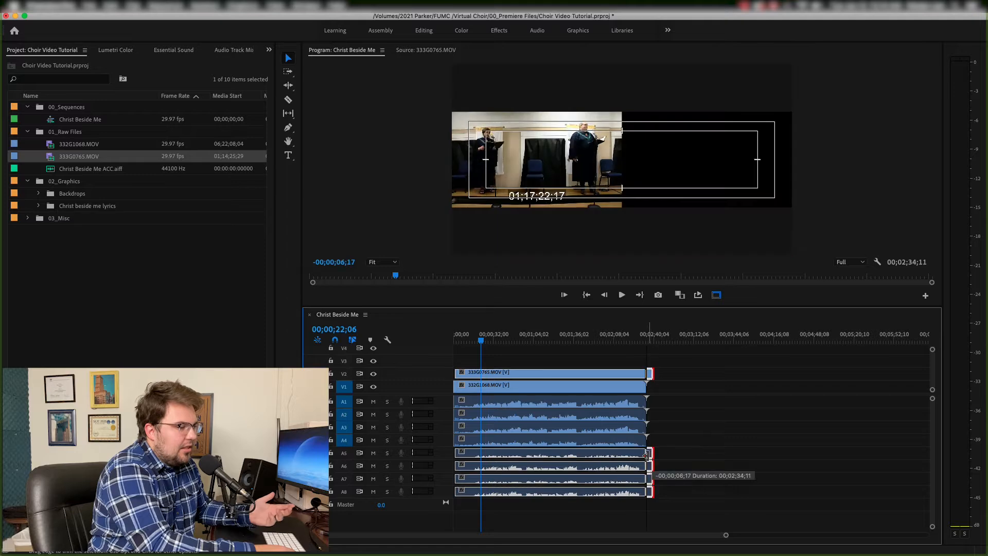
click(664, 458)
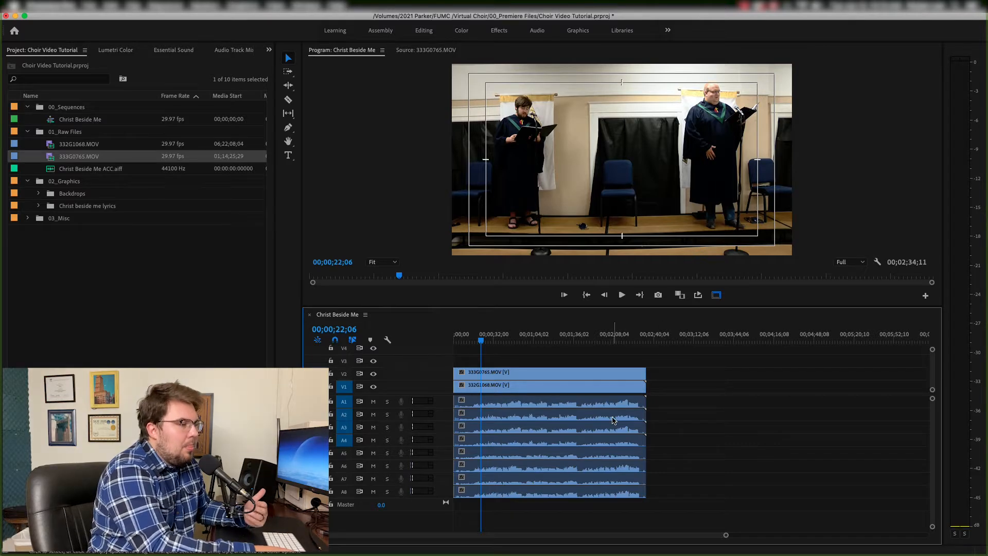
- Delete the two extra audio channels from each camera clip's audio
key(=)
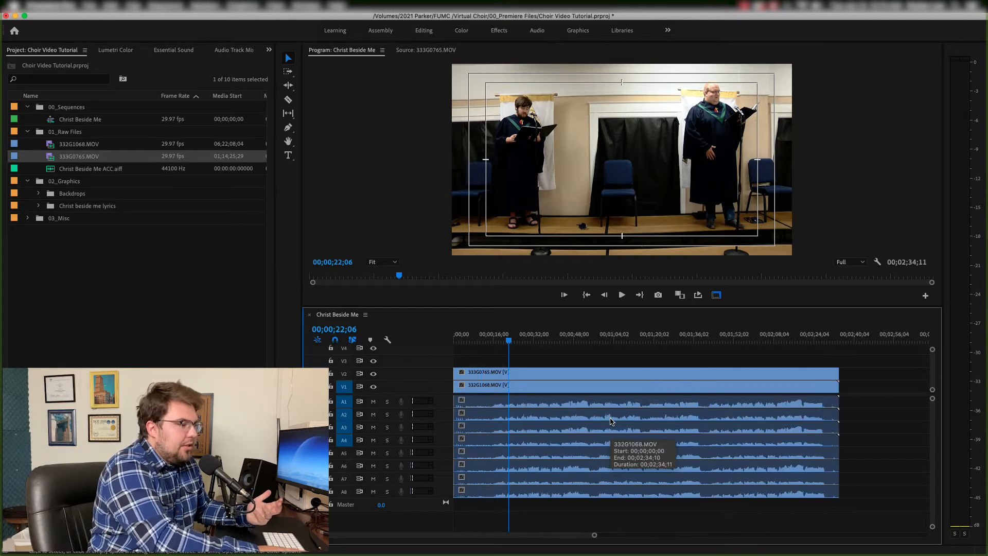
click(576, 418)
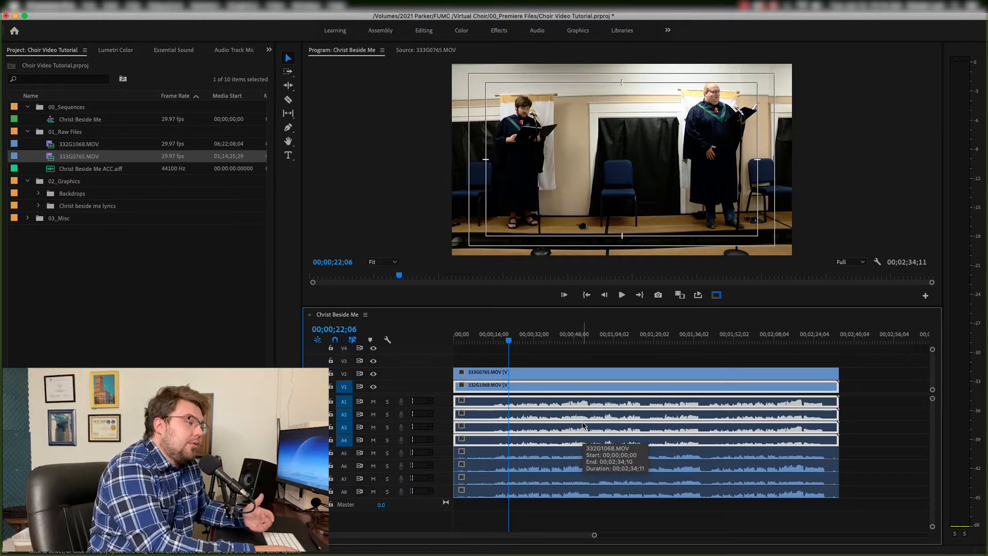
click(848, 429)
click(850, 430)
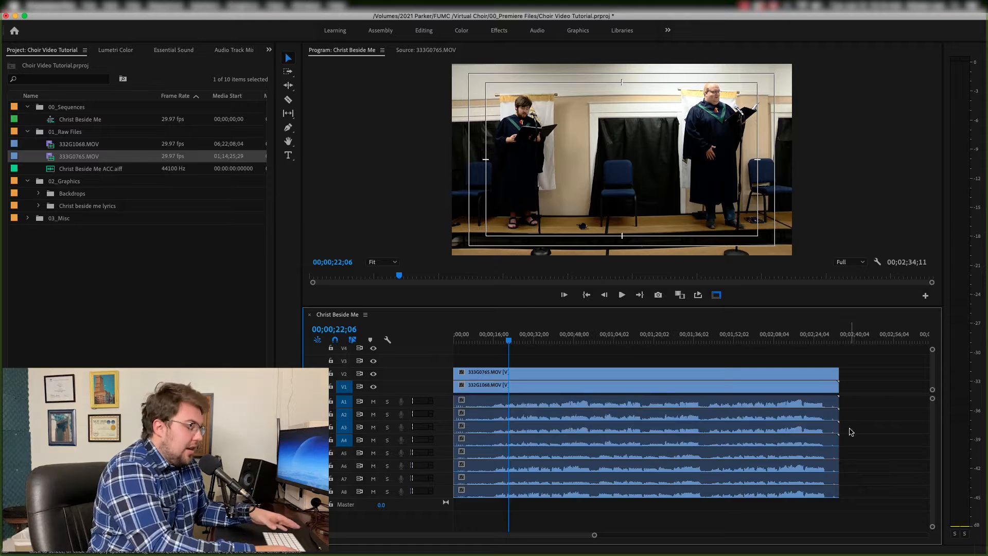
drag(848, 432, 829, 443)
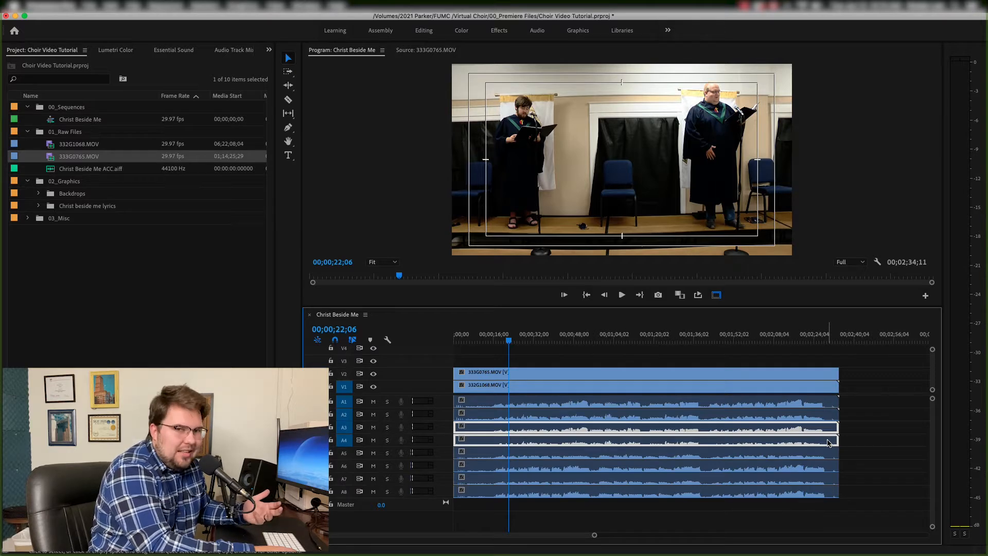
key(Delete)
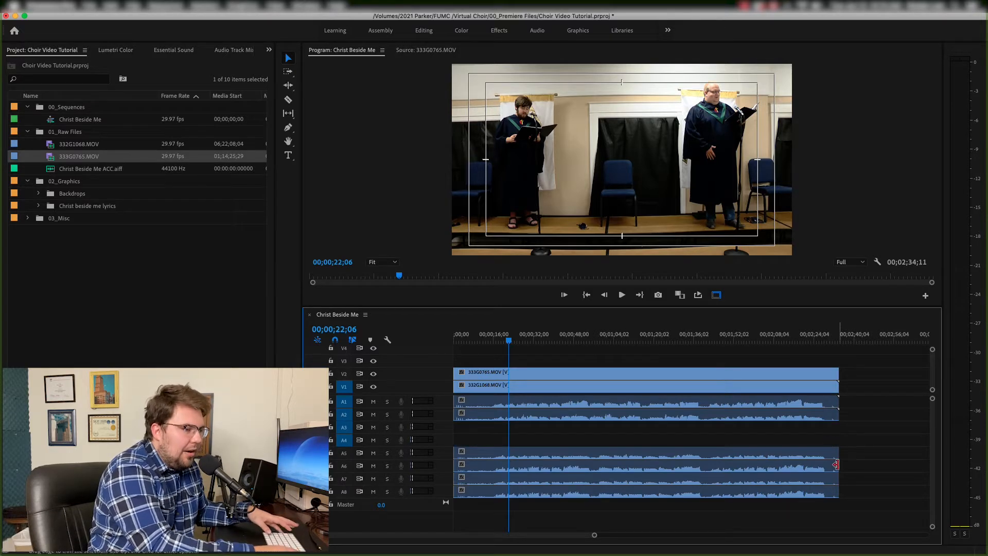
drag(857, 474, 828, 494)
key(Delete)
- Shift the camera clips' audio down two tracks and their video up one track, freeing V1 and A1–A2
drag(584, 416, 586, 441)
drag(539, 356, 535, 388)
drag(535, 389, 535, 377)
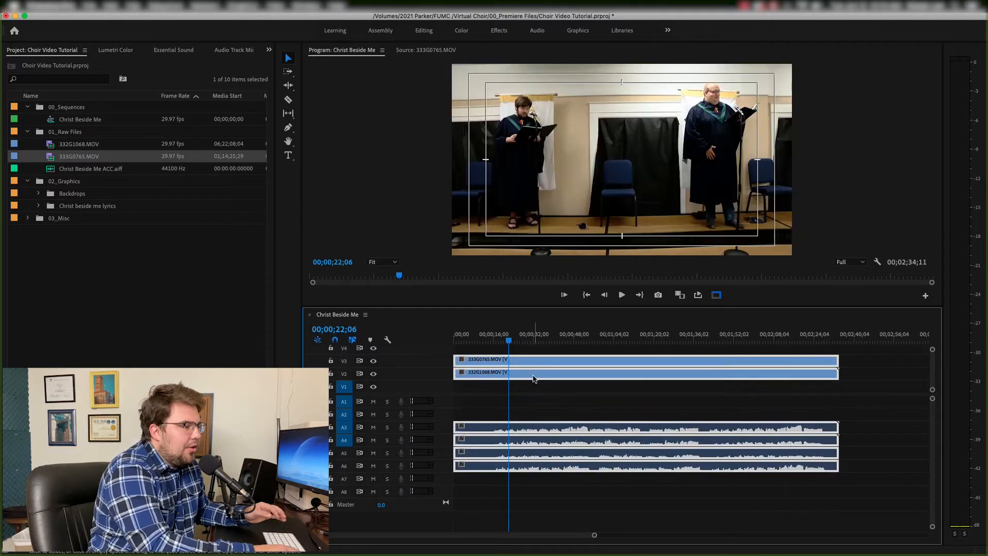
- Place Christ Beside Me ACC.aiff on audio track A1 aligned to the sequence start
click(58, 170)
drag(58, 170, 458, 400)
drag(466, 342, 460, 340)
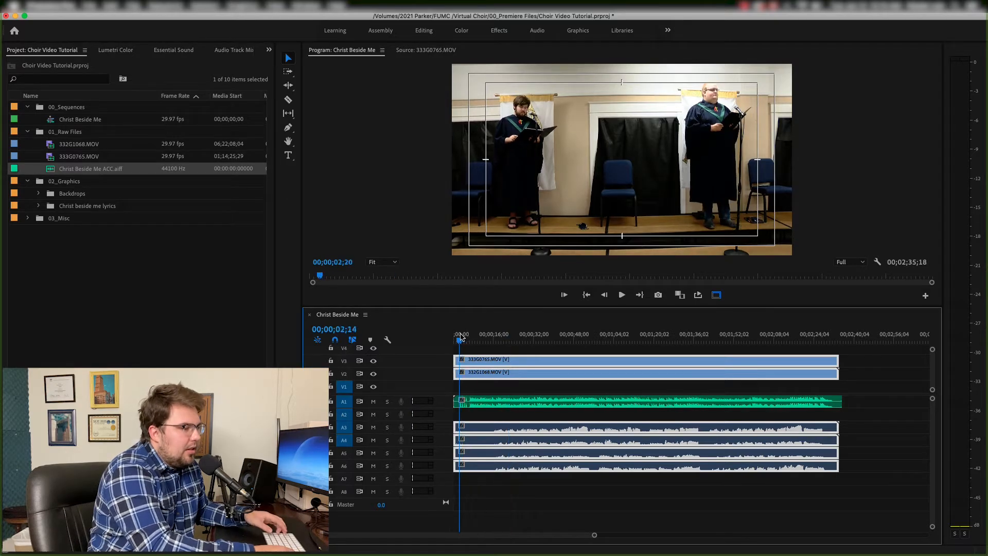
click(466, 403)
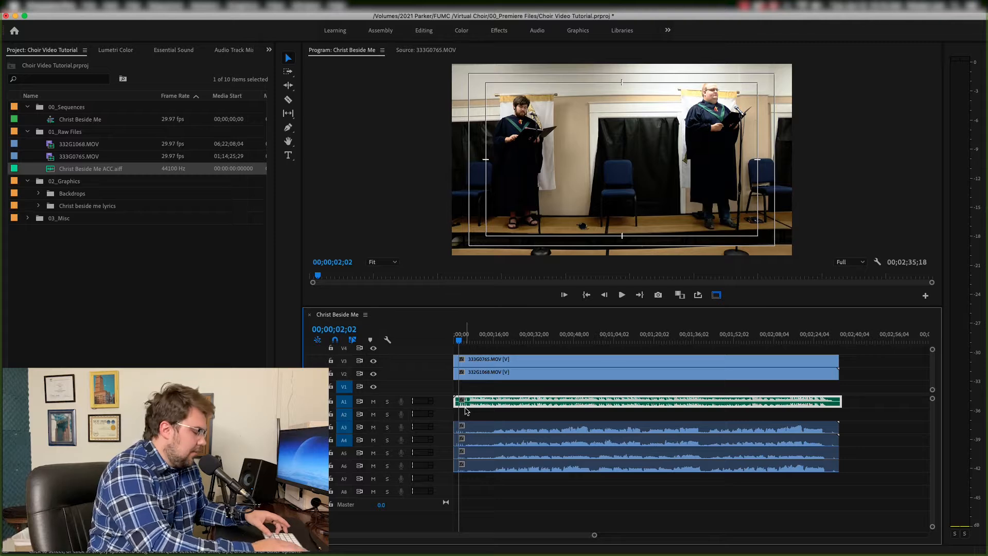
drag(466, 409, 460, 408)
- Zoom into the start of the timeline and enlarge the audio tracks to inspect the waveforms
key(=)
key(=)
key(=)
key(=)
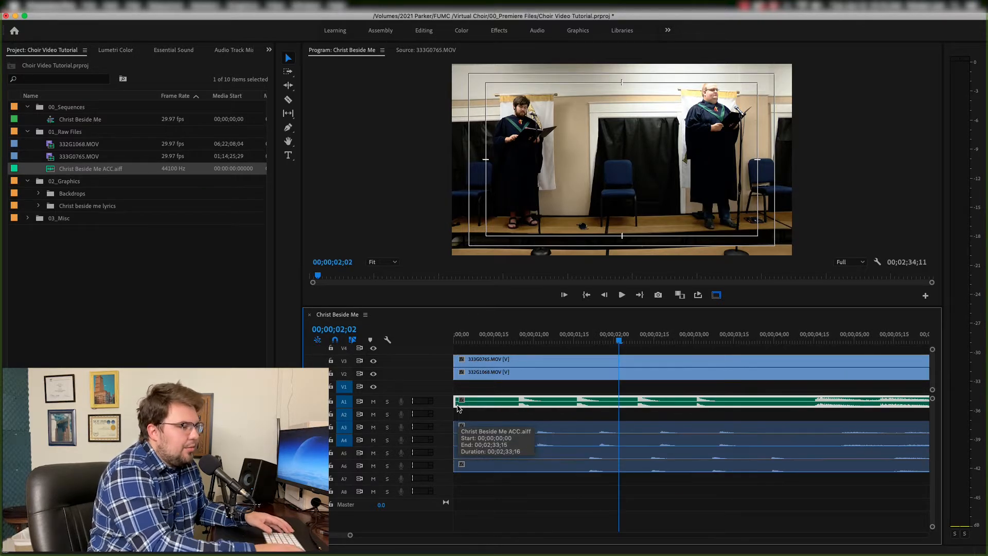
drag(449, 396, 449, 367)
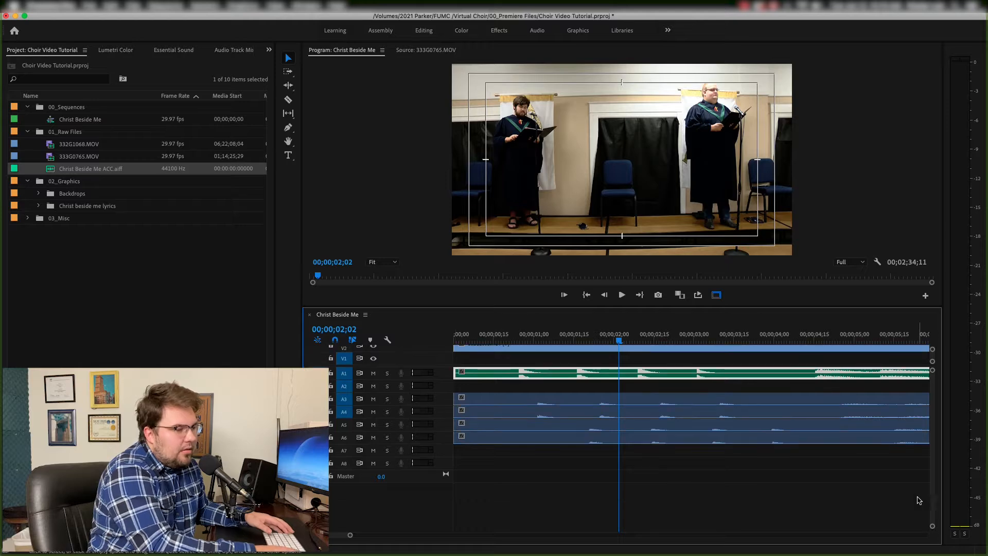
drag(933, 526, 935, 513)
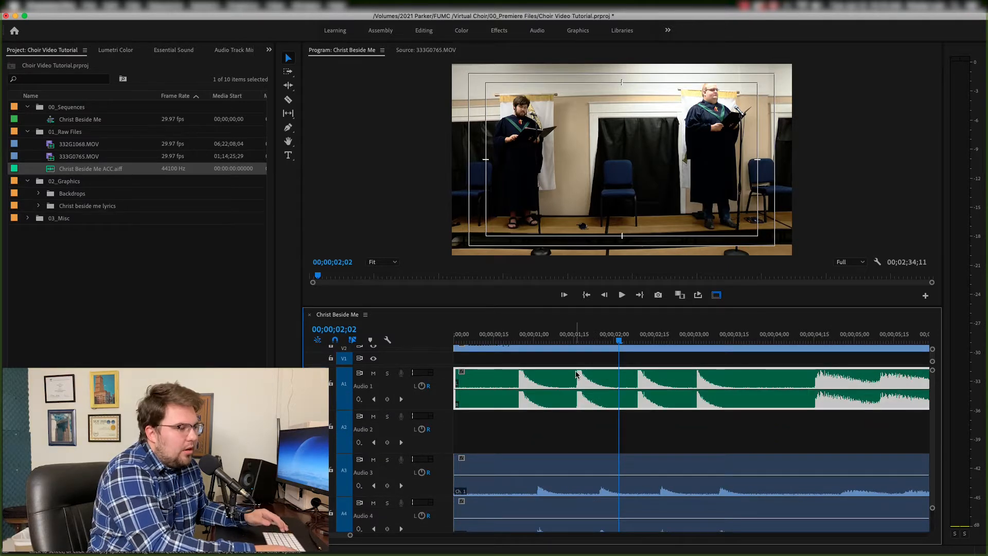
click(526, 335)
drag(526, 336, 519, 337)
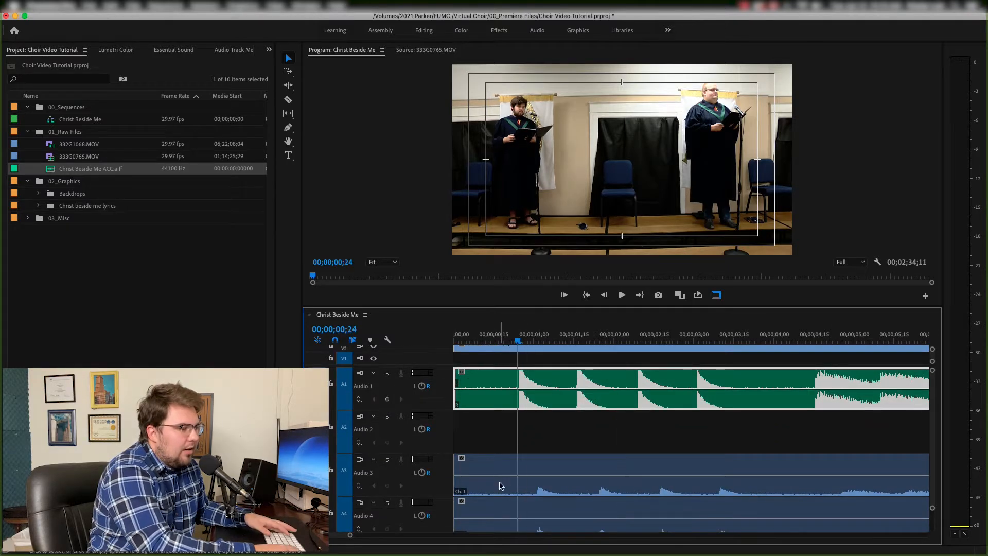
super+click(802, 390)
drag(789, 390, 789, 399)
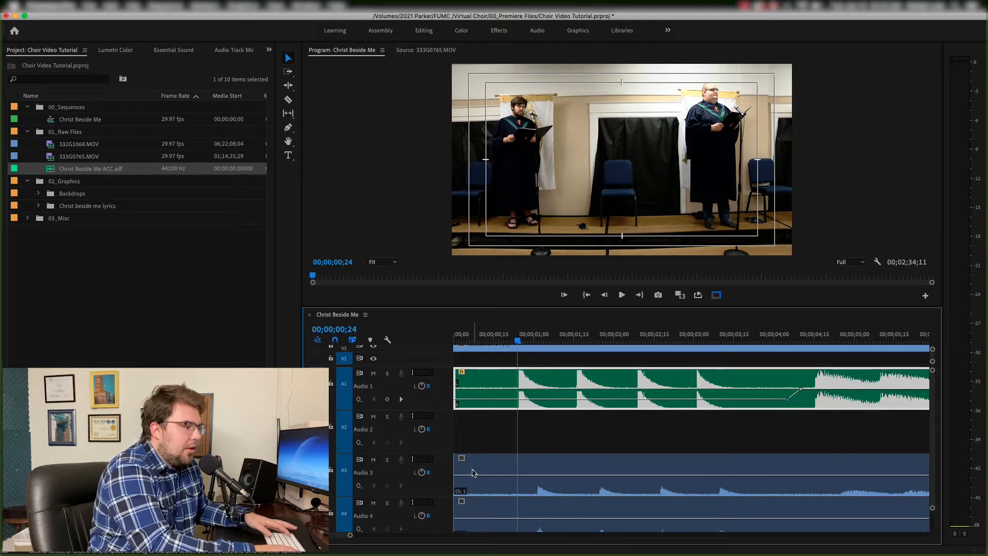
- Slide the 332G1068 clips right so their audio peaks line up with the accompaniment's first note
drag(455, 463, 535, 467)
key(=)
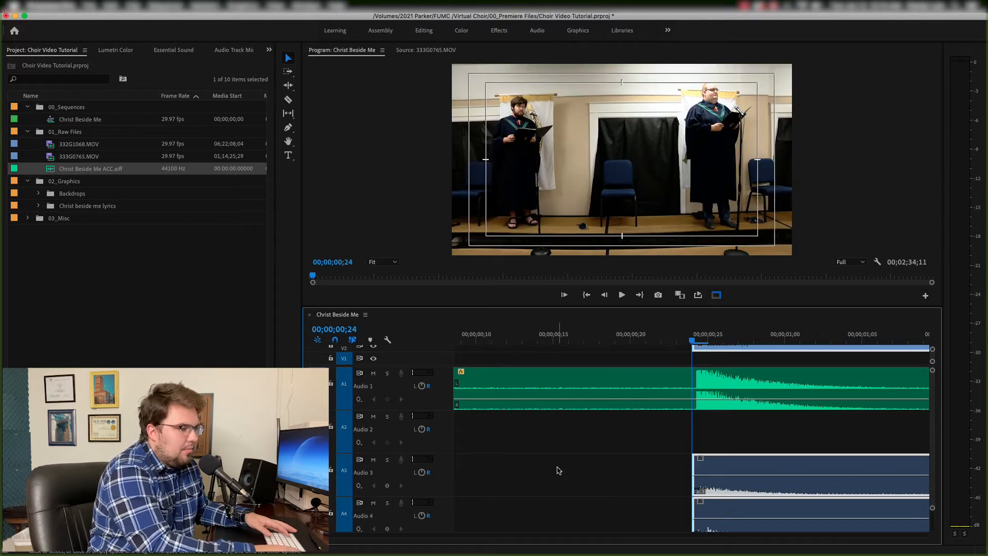
click(613, 468)
drag(694, 467, 646, 462)
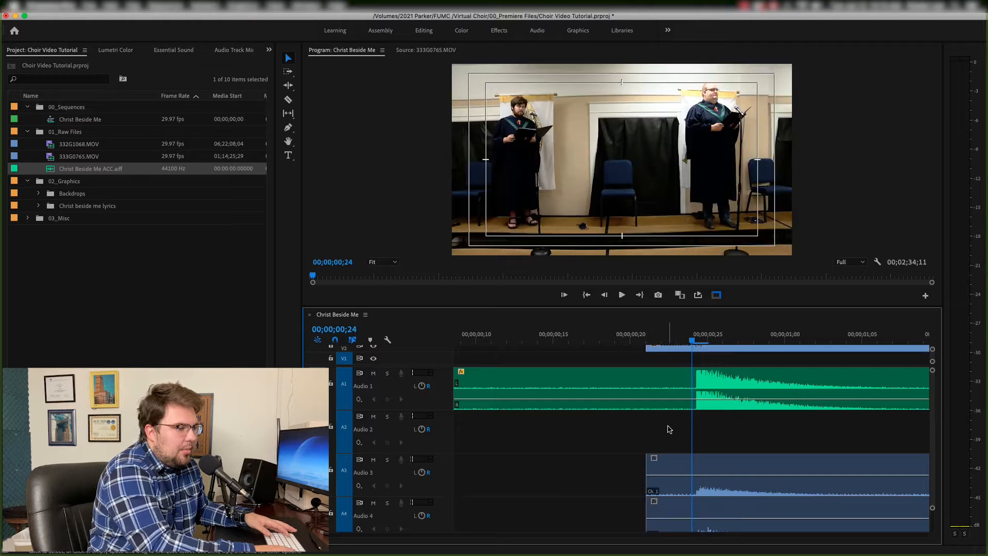
- Slide the 333G0765 clips right so their audio peaks line up with the accompaniment's first note
scroll(670, 432, down, 2)
scroll(670, 438, down, 3)
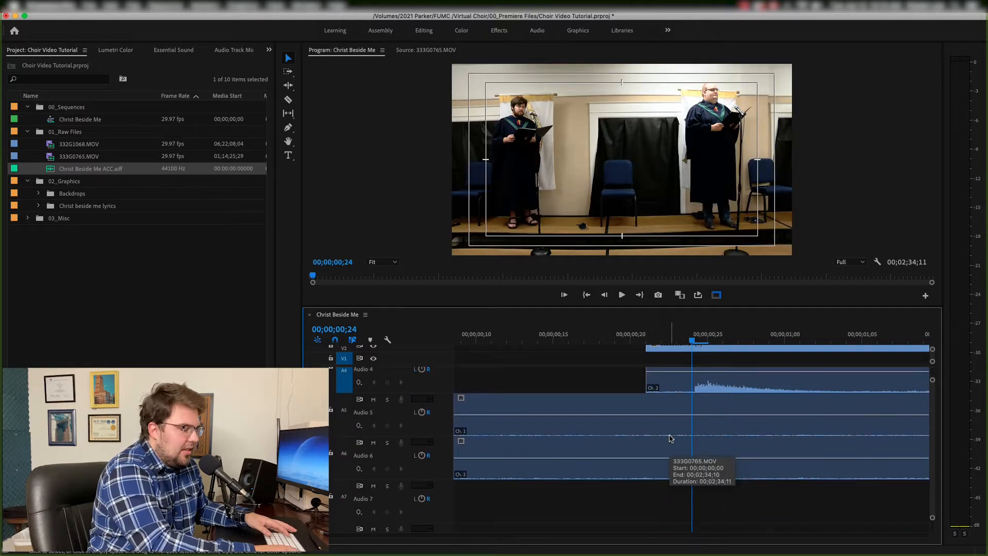
key(minus)
drag(456, 412, 649, 413)
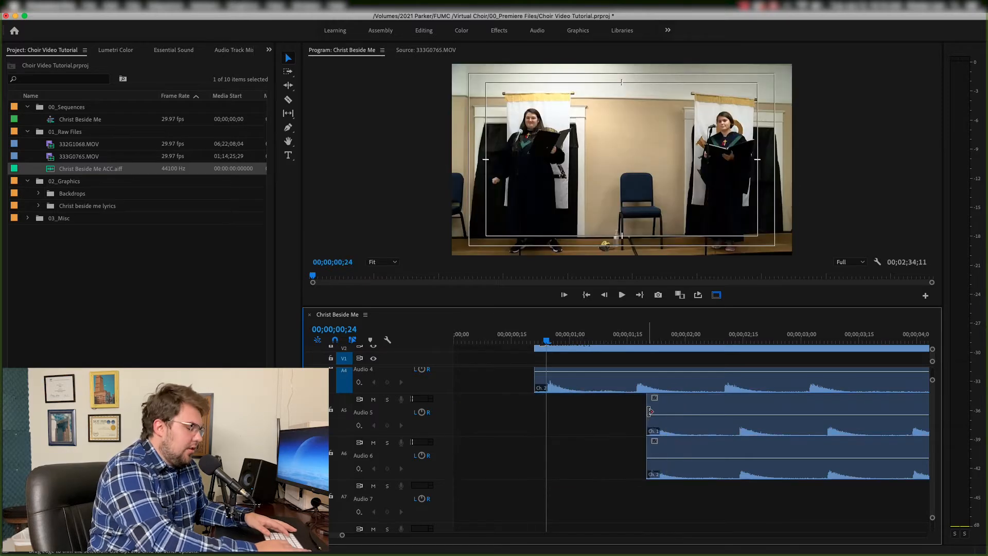
key(equal)
key(equal)
scroll(649, 415, right, 5)
scroll(650, 415, right, 3)
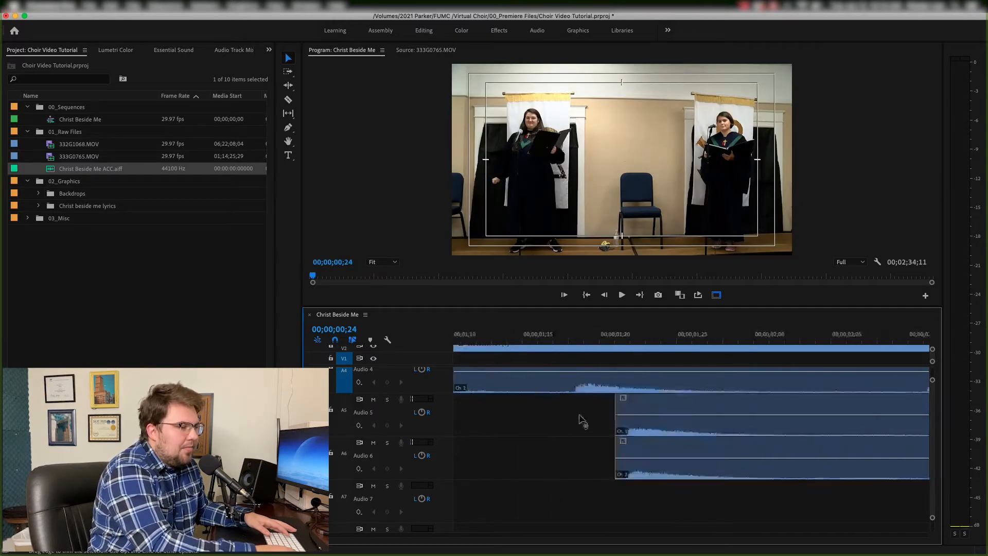
mouse_move(616, 408)
mouse_down()
mouse_move(586, 410)
mouse_move(632, 408)
mouse_move(623, 408)
mouse_up()
drag(644, 411, 489, 408)
scroll(523, 412, left, 5)
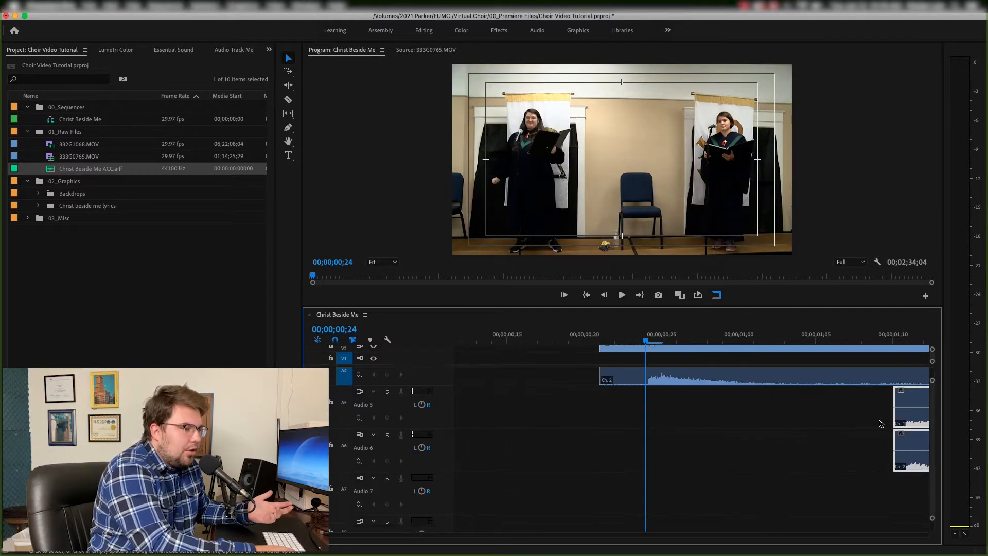
drag(903, 438, 663, 425)
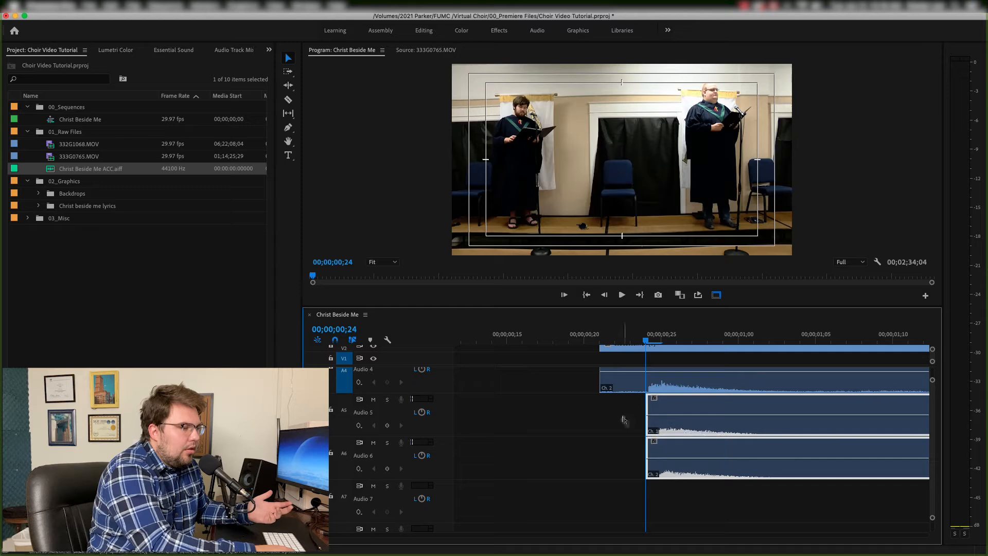
- Fit the timeline, resize the audio tracks, and play the sequence start to check that all tracks are in sync
key(backslash)
scroll(478, 389, up, 5)
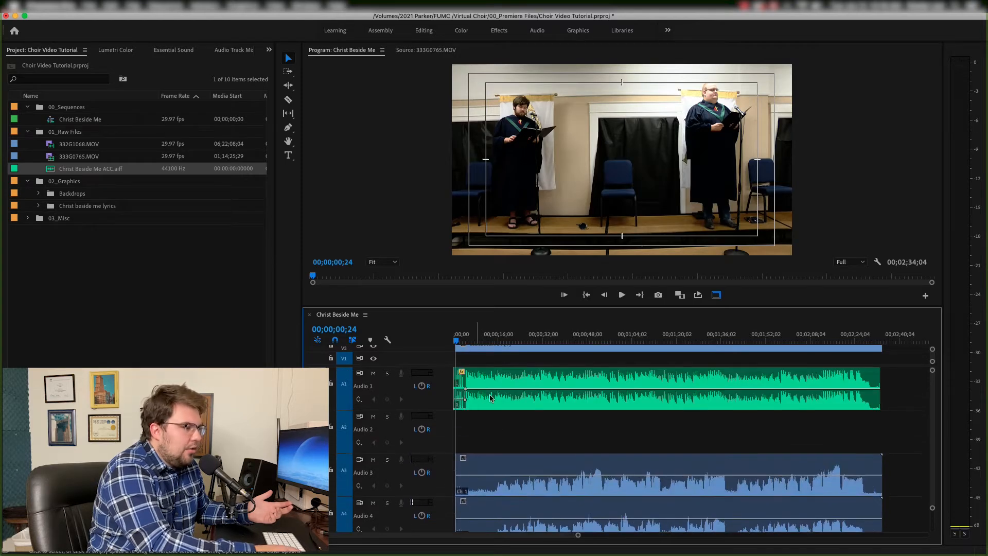
drag(933, 508, 933, 531)
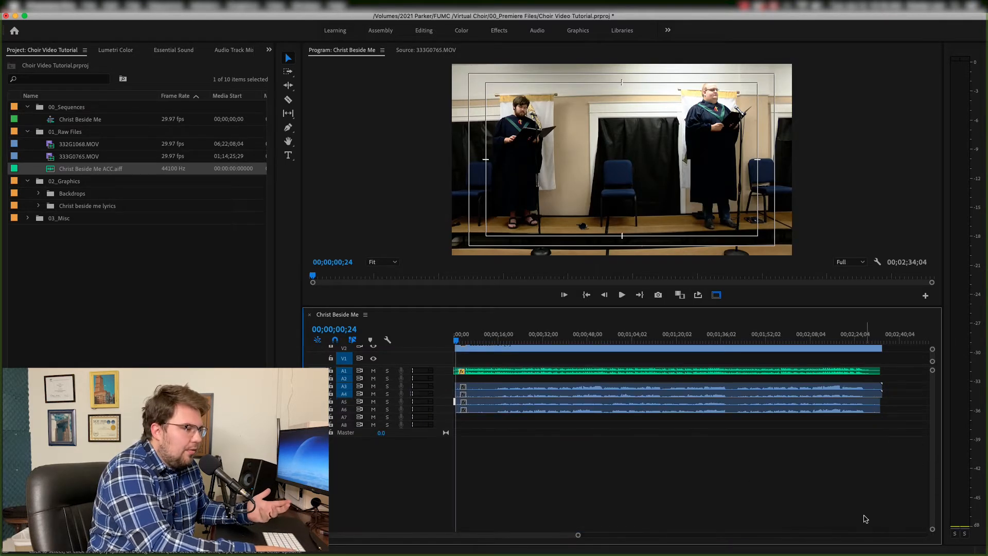
drag(501, 426, 483, 393)
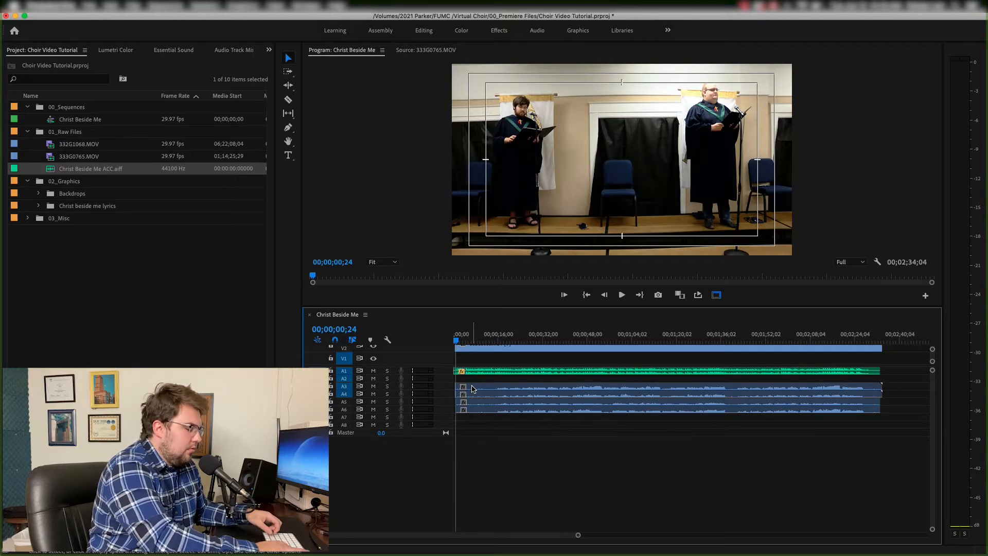
key(equal)
key(equal)
key(equal)
key(equal)
key(equal)
mouse_move(455, 373)
mouse_down()
mouse_move(515, 373)
mouse_move(456, 374)
mouse_up()
drag(516, 392, 450, 393)
drag(526, 414, 432, 413)
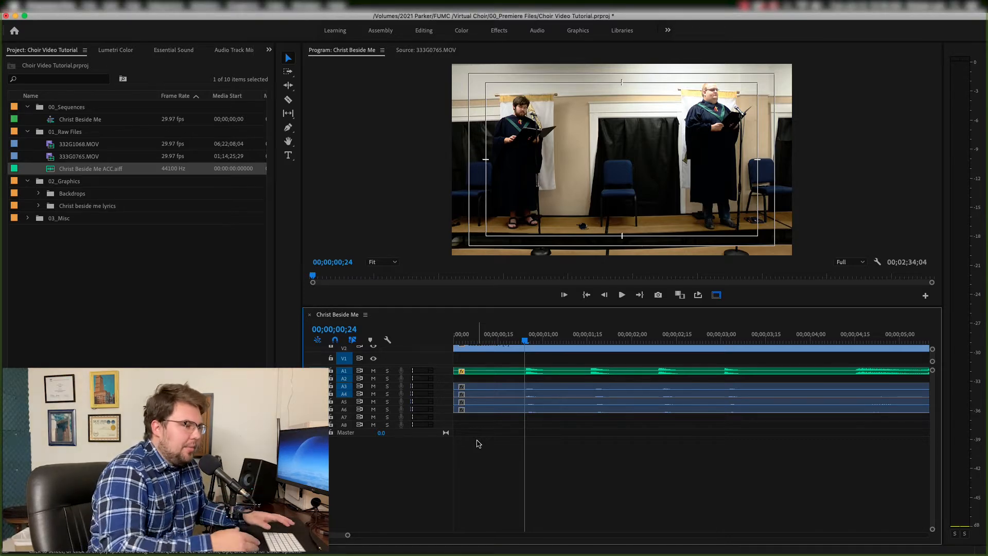
drag(933, 529, 933, 503)
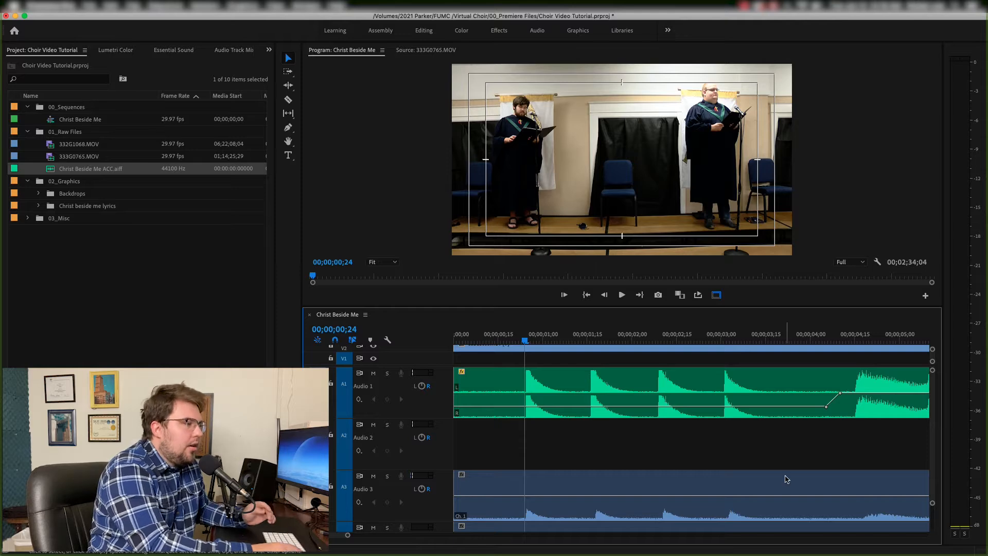
drag(933, 503, 932, 521)
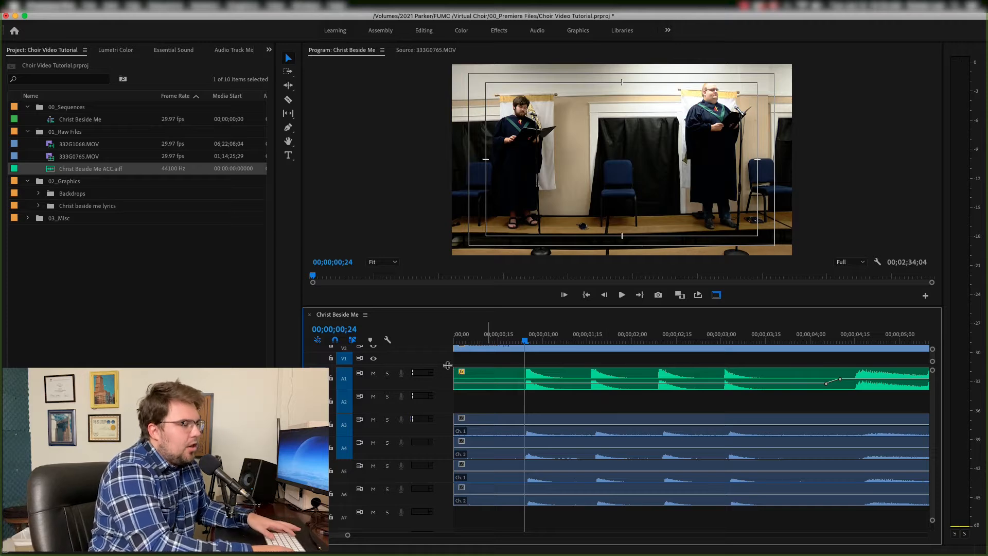
scroll(446, 395, up, 2)
scroll(446, 395, right, 4)
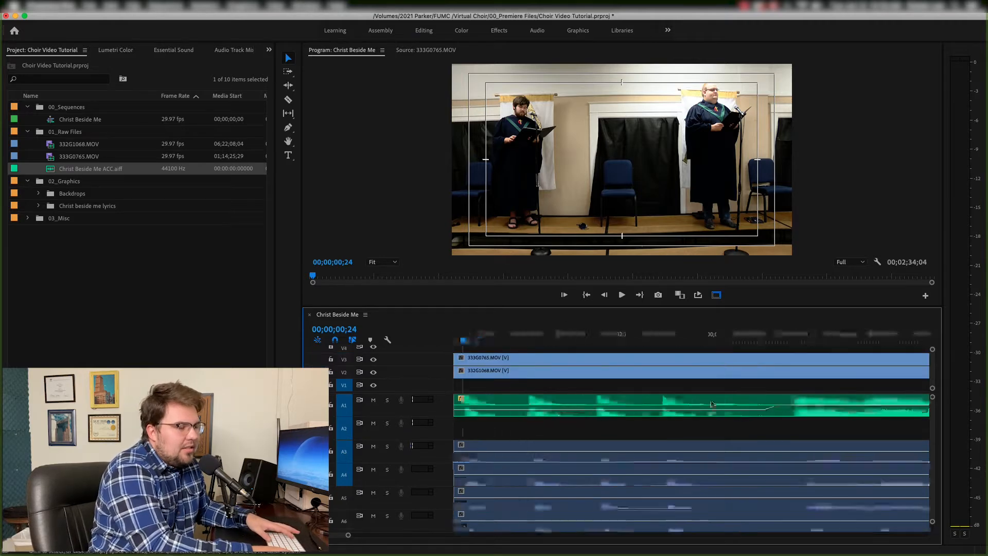
click(616, 337)
key(minus)
key(minus)
key(minus)
click(476, 340)
key(space)
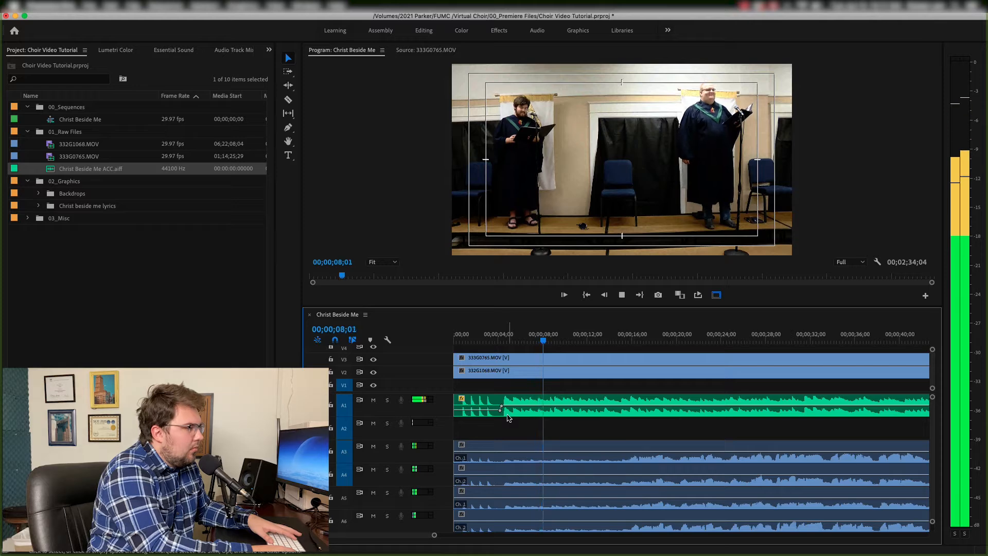
key(space)
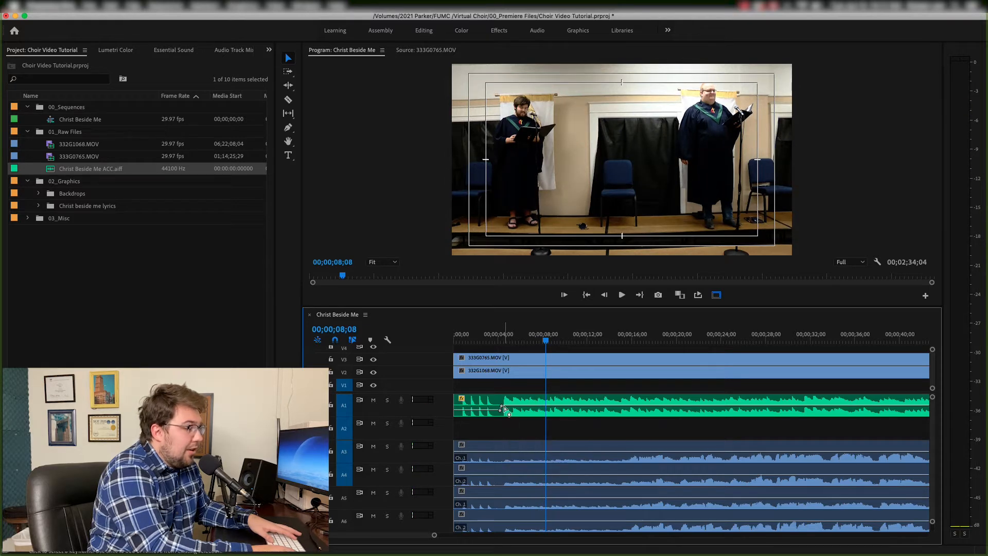
- Load the accompaniment clip into the Source monitor with Match Frame
click(504, 410)
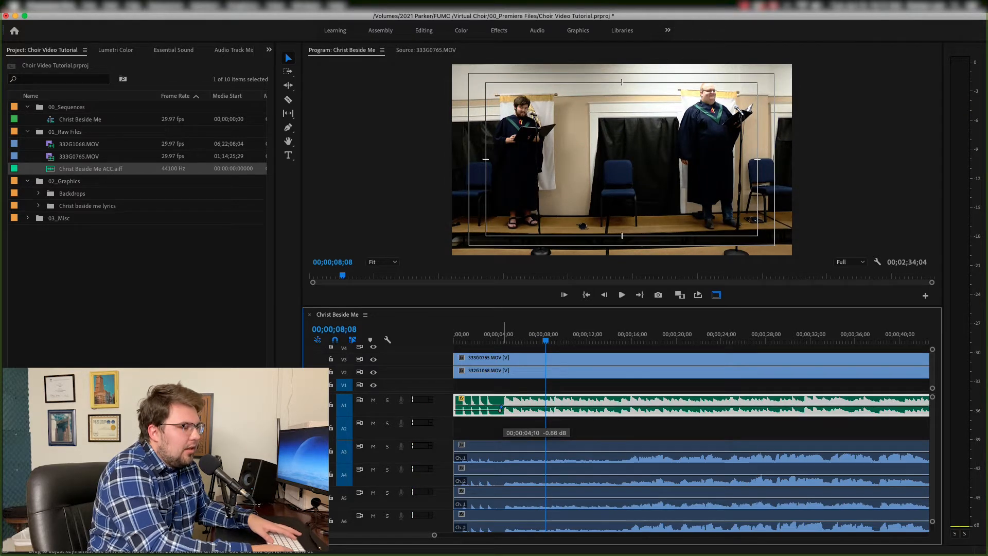
click(619, 339)
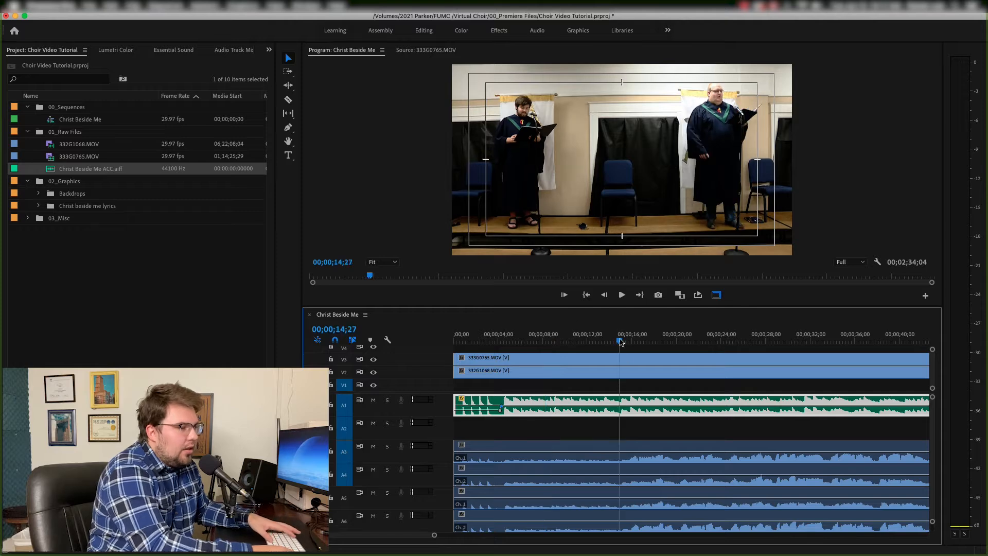
scroll(632, 439, right, 1)
key(f)
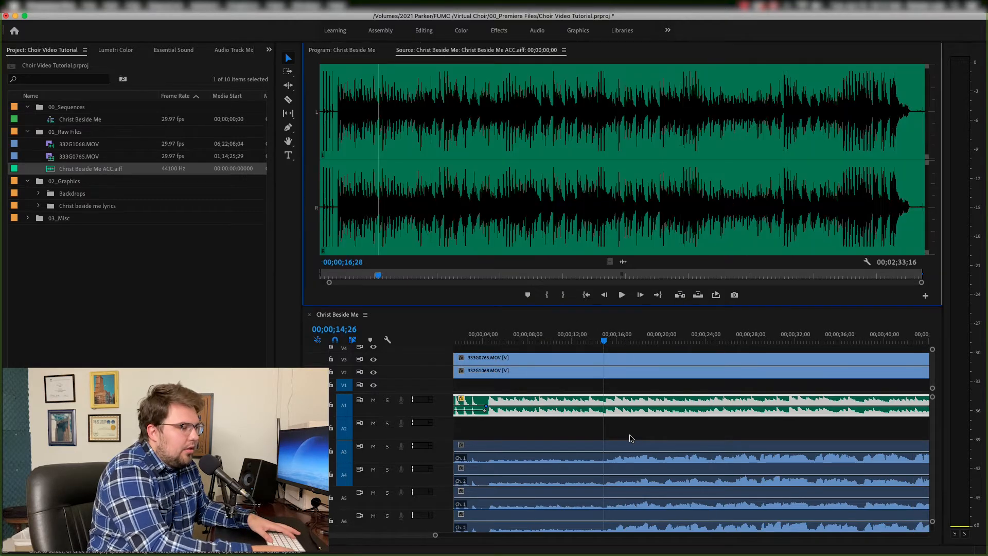
click(630, 437)
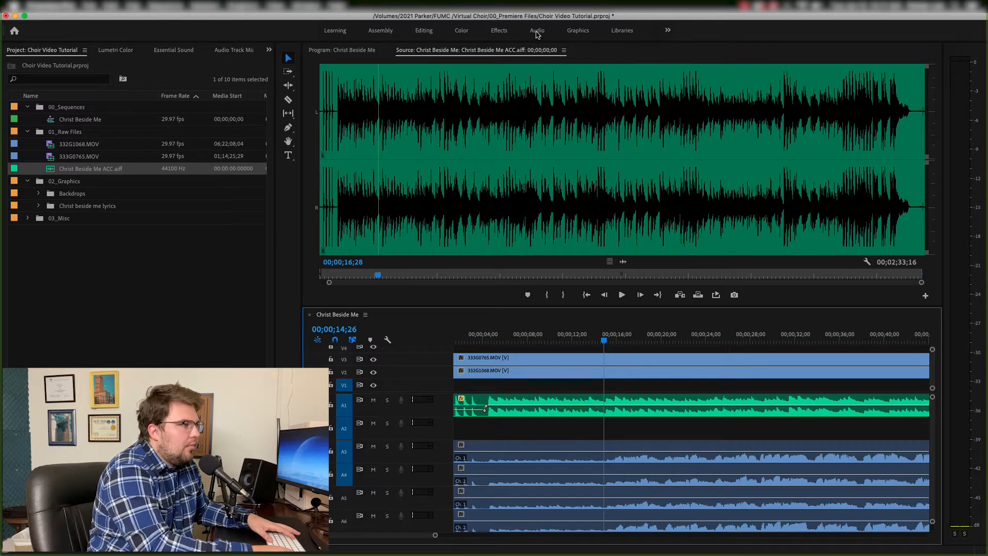
- Play back the sequence to check the synced performance
click(544, 450)
key(space)
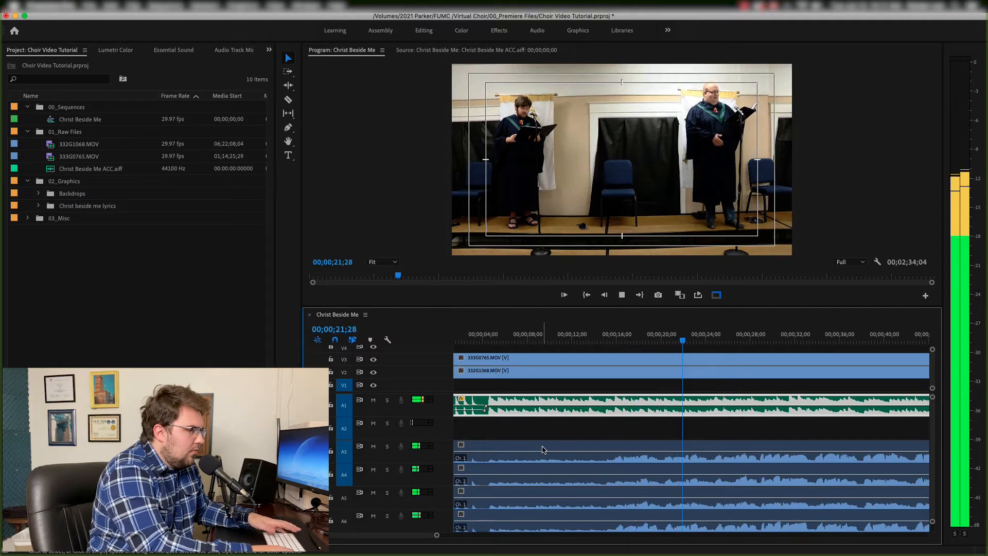
key(space)
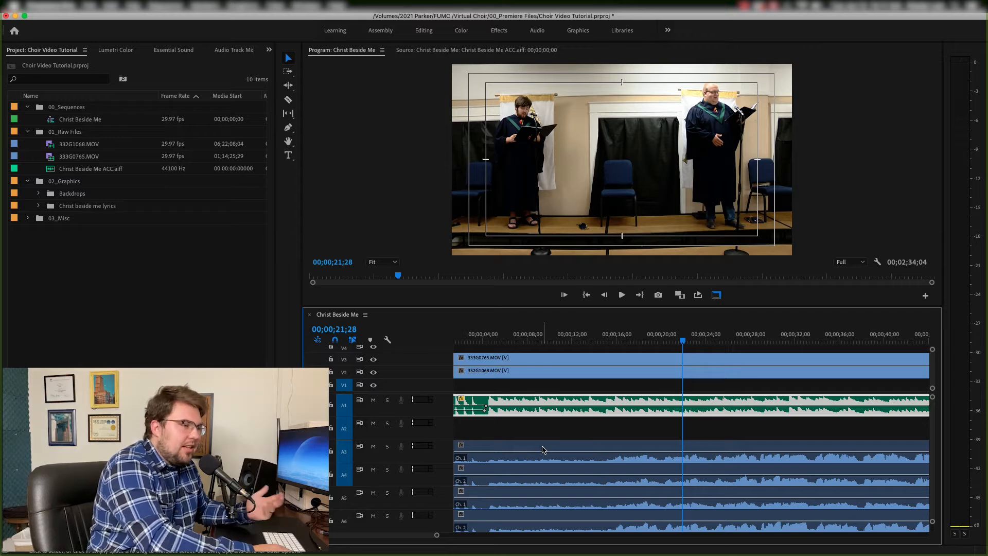
- Trim the ends of the camera clips and the accompaniment so every track finishes at the same point
key(backslash)
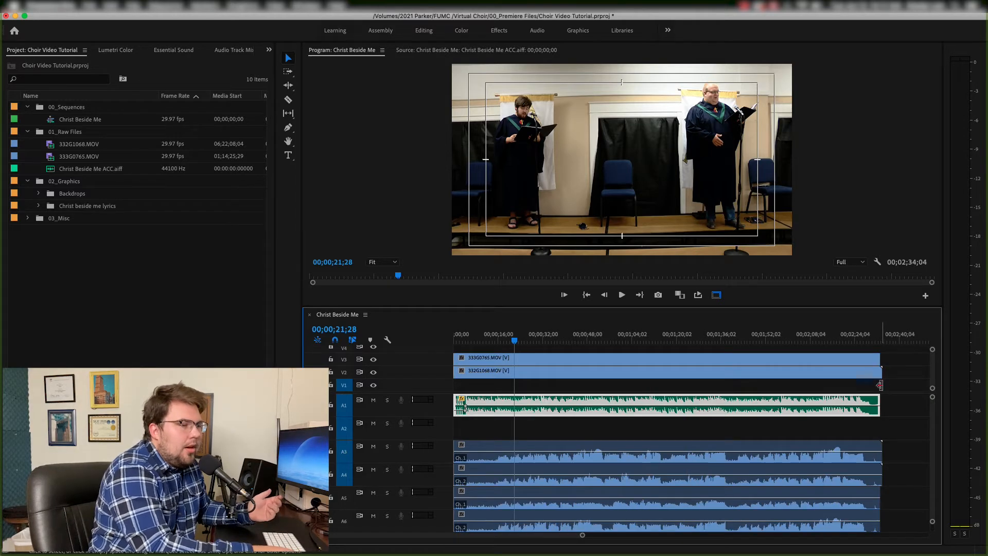
drag(879, 445, 866, 446)
drag(875, 489, 870, 488)
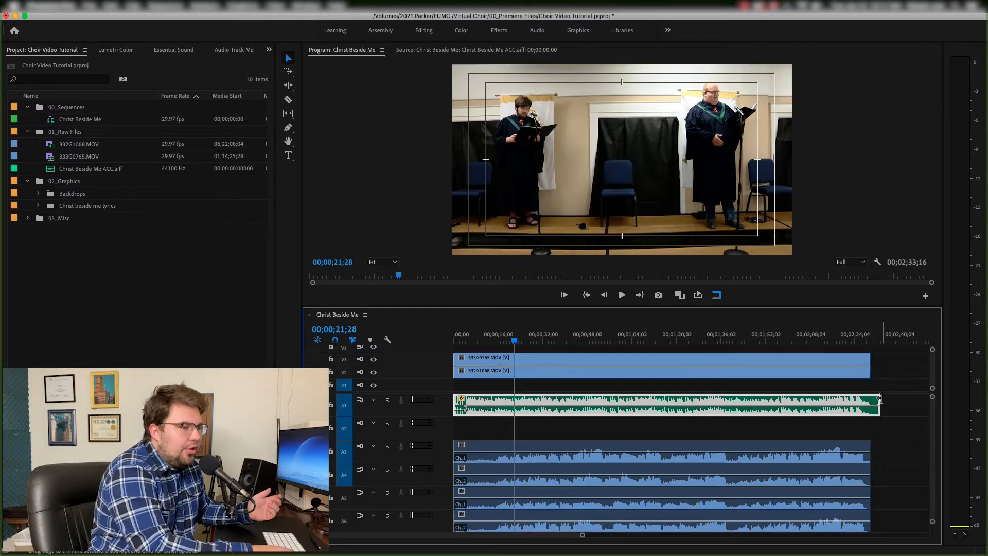
drag(879, 402, 877, 401)
click(879, 404)
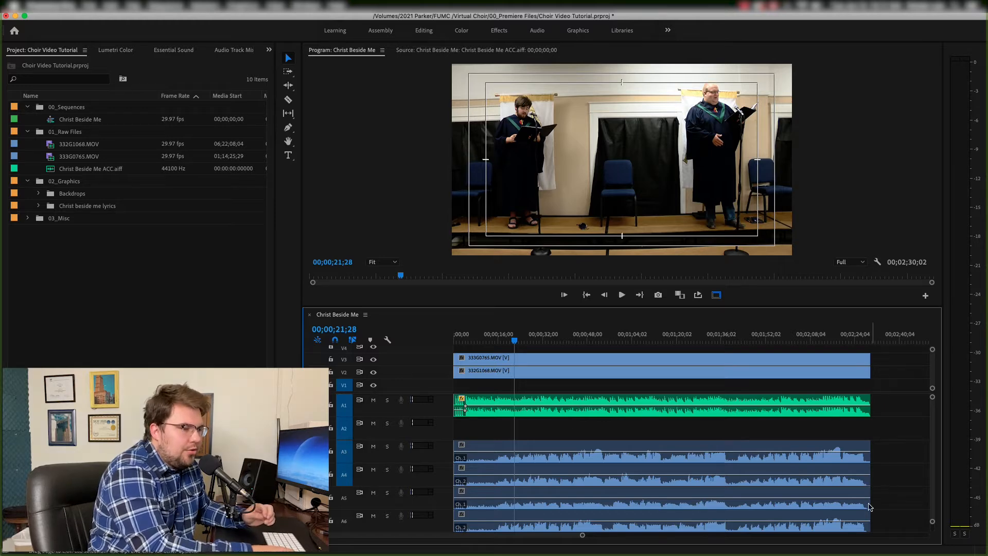
- Select all audio clips, tag them as Music in Essential Sound, and auto-match their loudness
drag(933, 521, 933, 524)
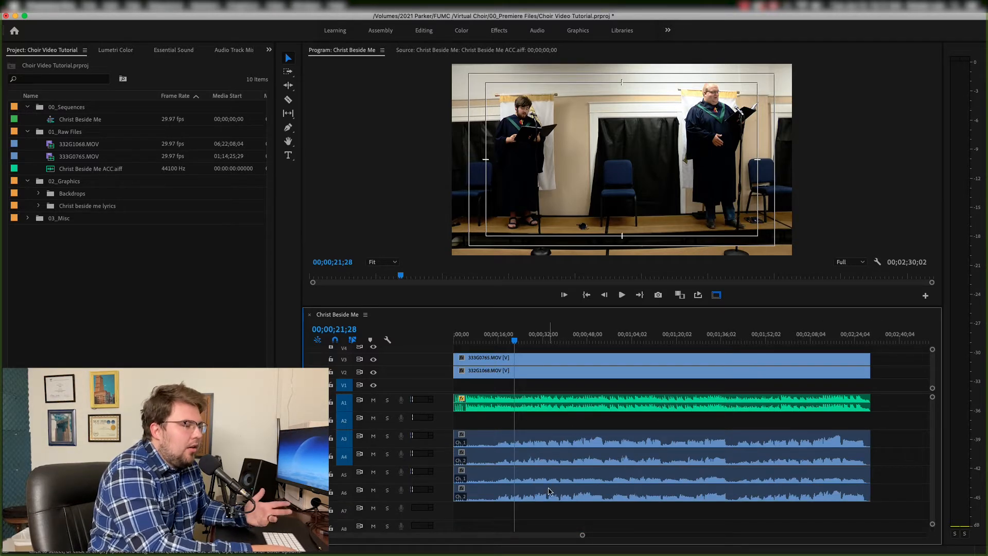
drag(556, 517, 543, 403)
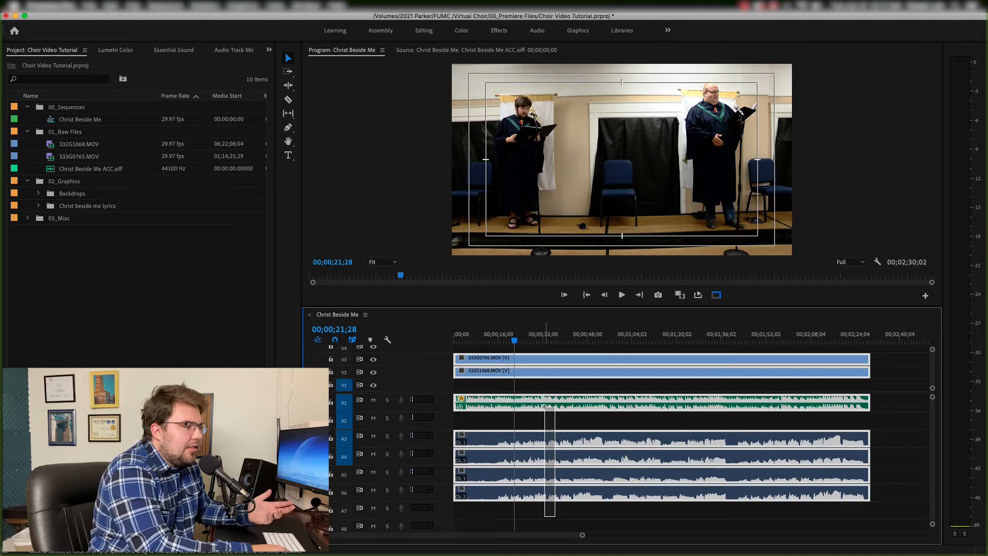
click(174, 51)
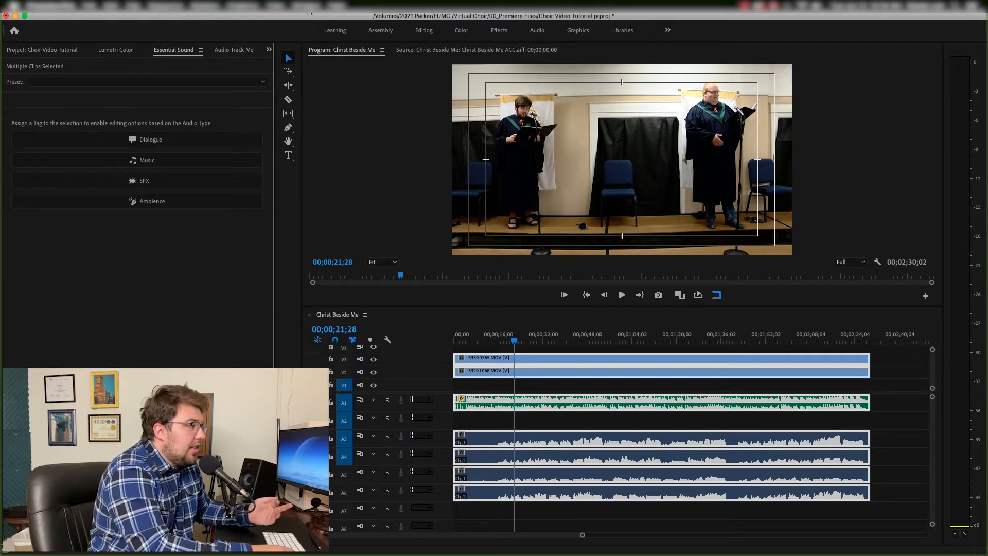
click(309, 6)
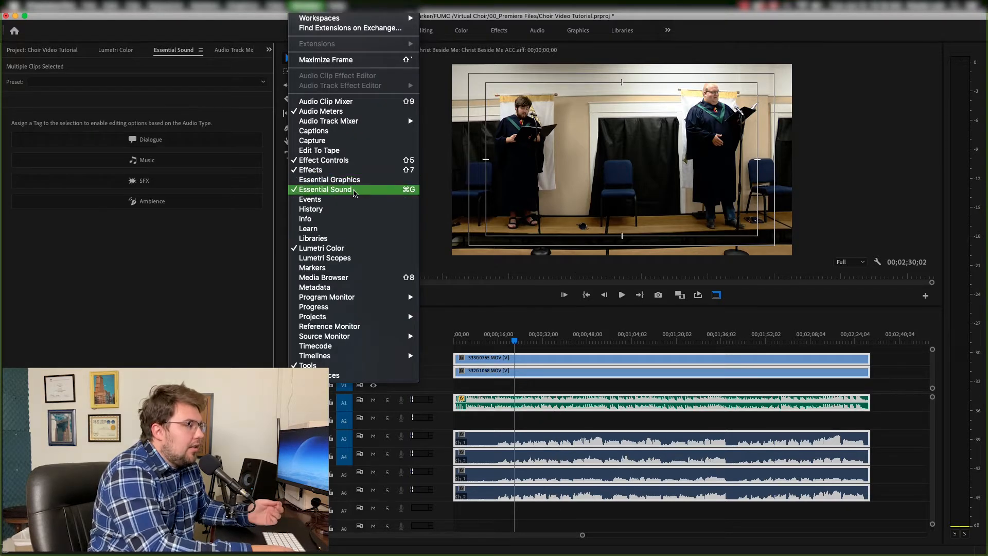
click(193, 249)
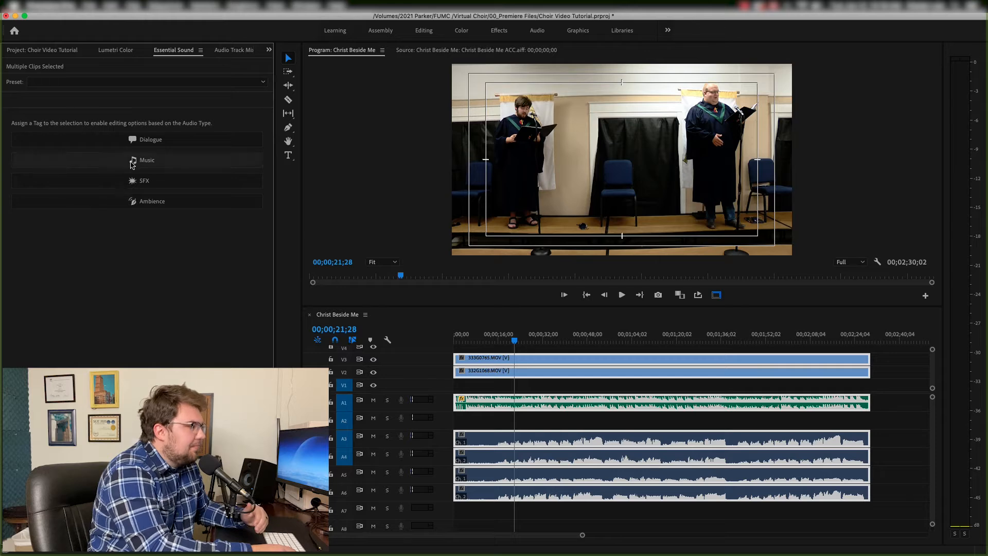
click(104, 160)
click(35, 142)
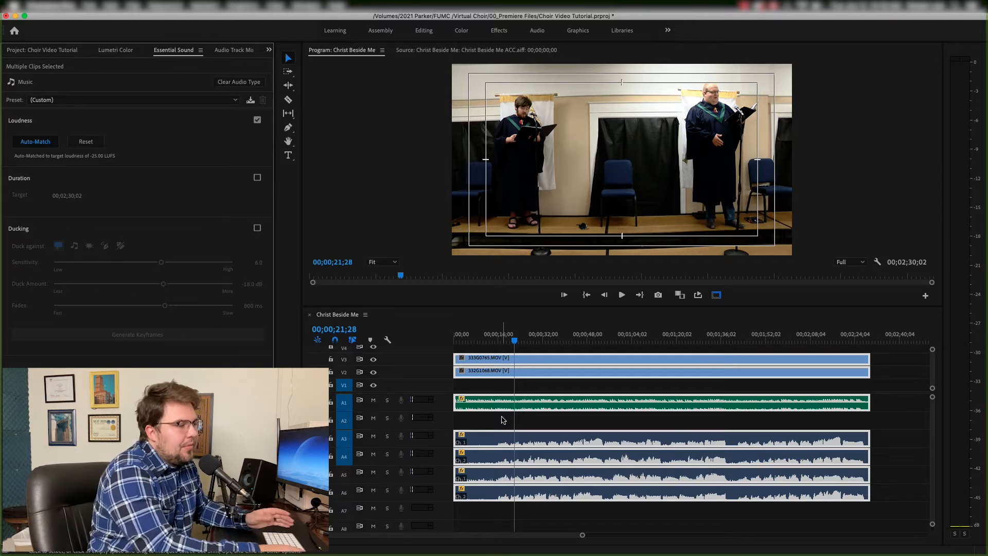
- Play the sequence from about 14 seconds to check the balanced audio
click(503, 418)
click(495, 335)
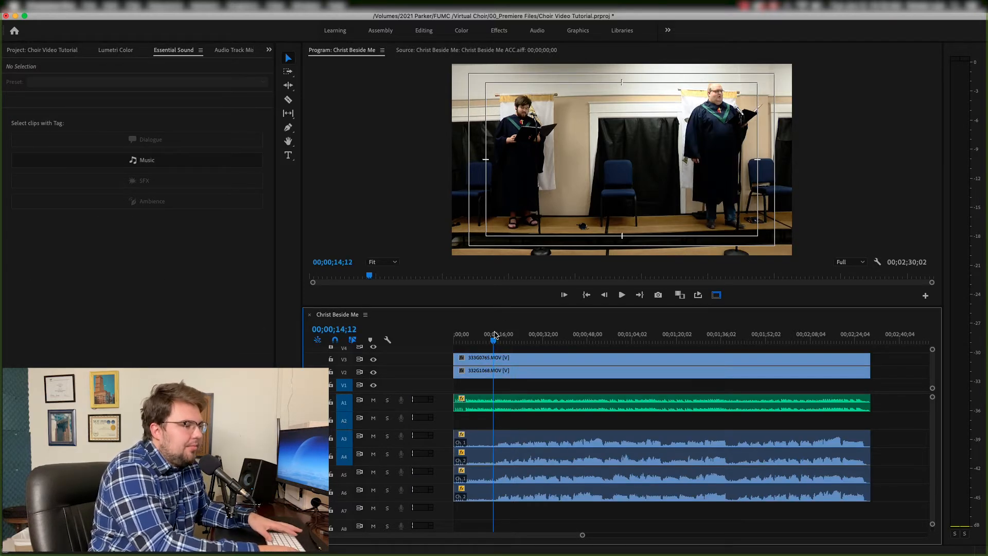
key(space)
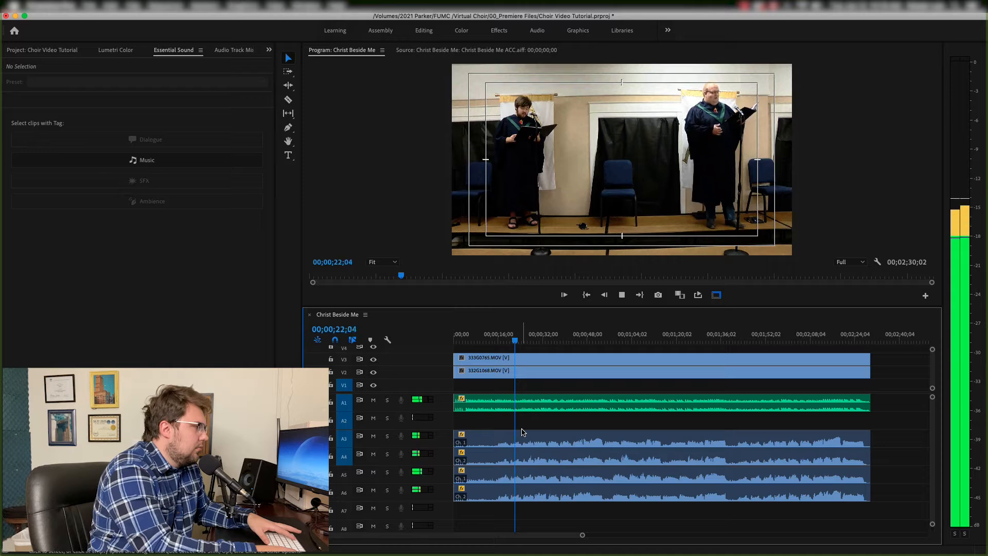
key(space)
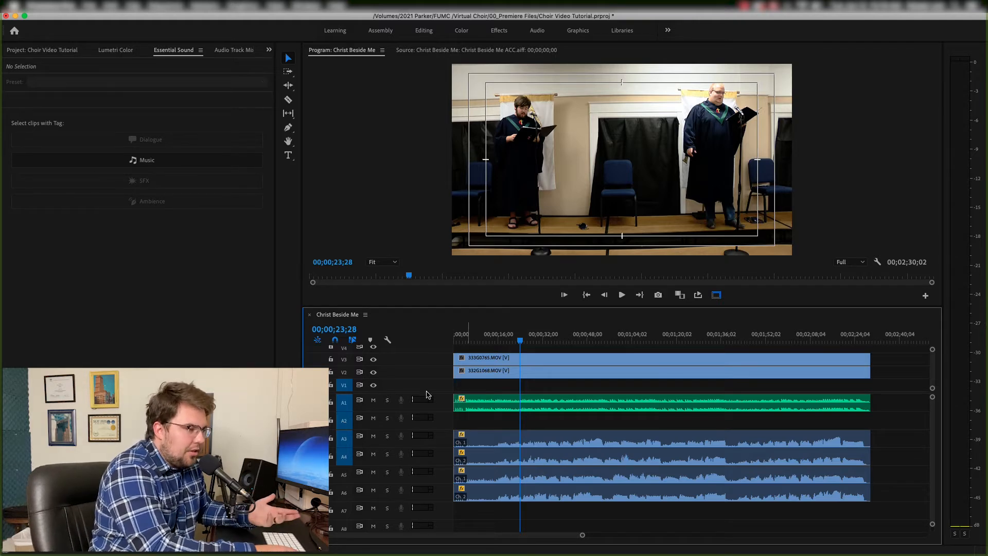
- Open the Program monitor's Button Editor and add a button to the transport controls
drag(441, 393, 443, 438)
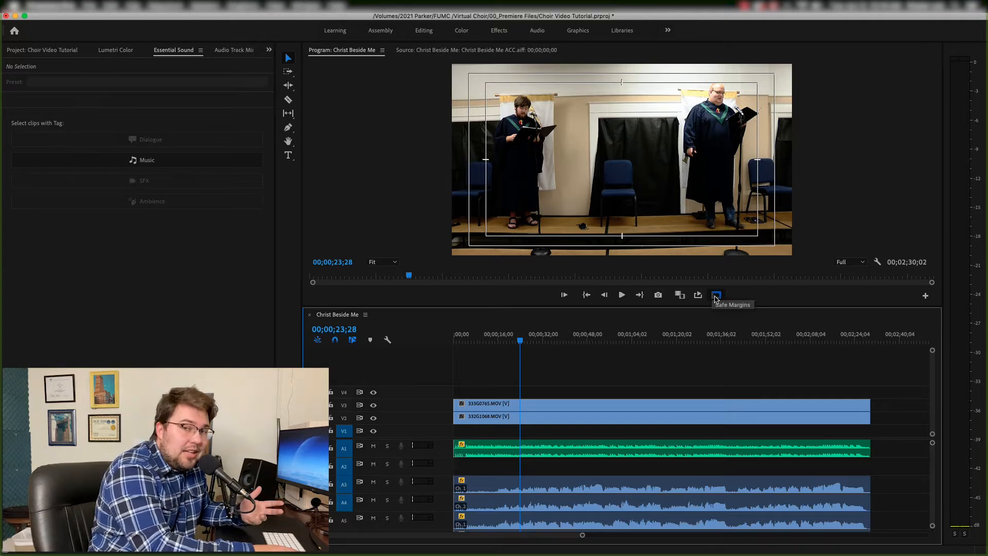
click(925, 296)
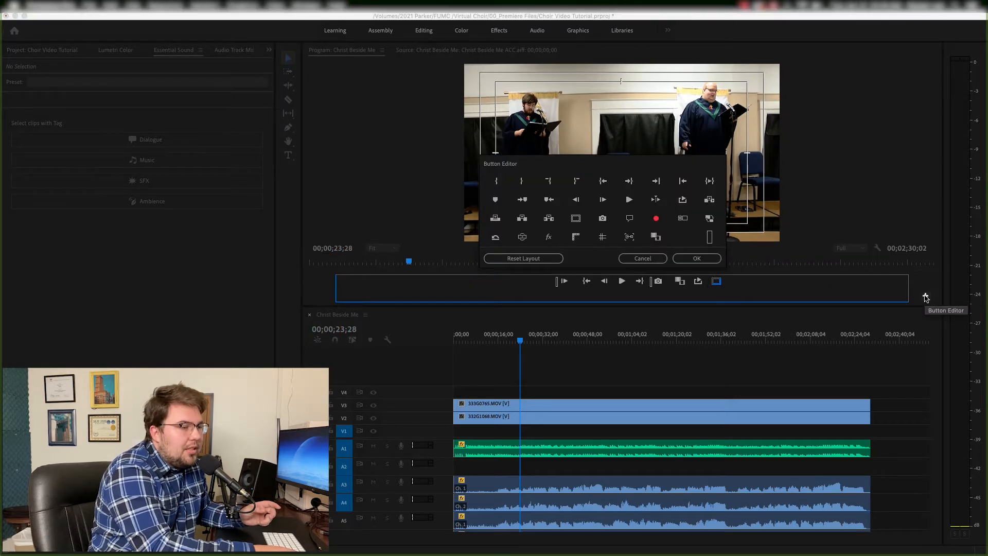
drag(576, 218, 703, 305)
click(697, 259)
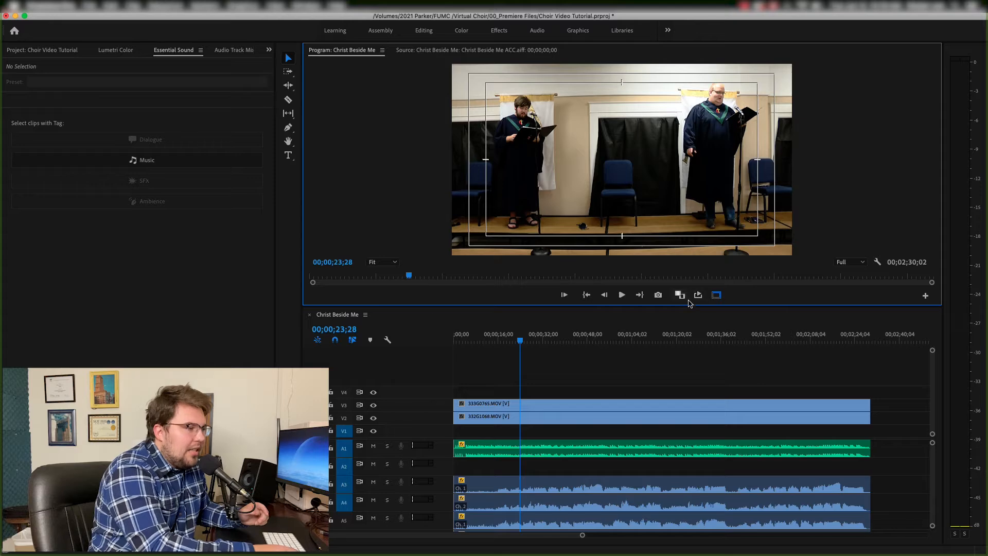
- Duplicate both camera clips so each camera occupies two stacked video tracks
click(716, 295)
click(716, 295)
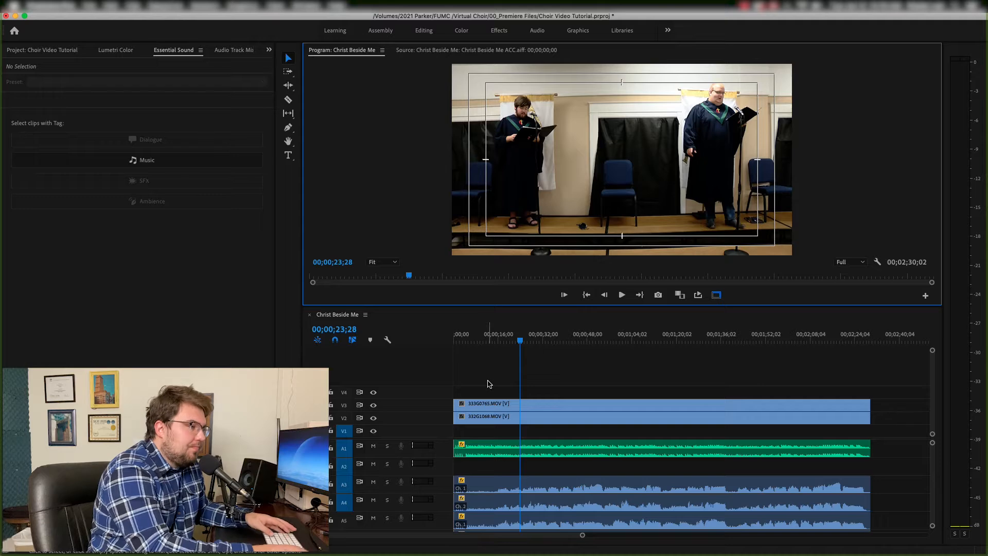
drag(489, 384, 481, 407)
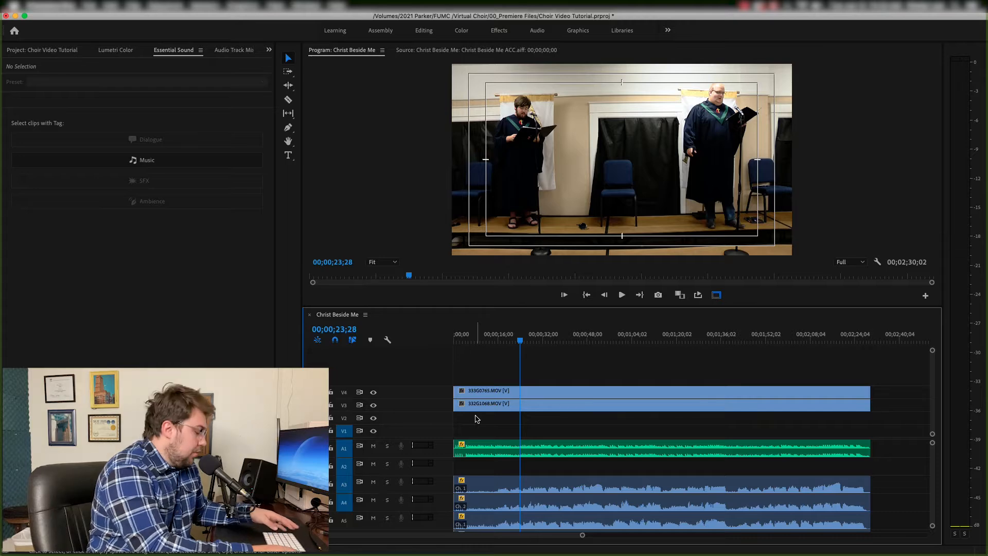
mouse_move(480, 405)
mouse_down()
mouse_move(478, 417)
mouse_move(482, 386)
mouse_up()
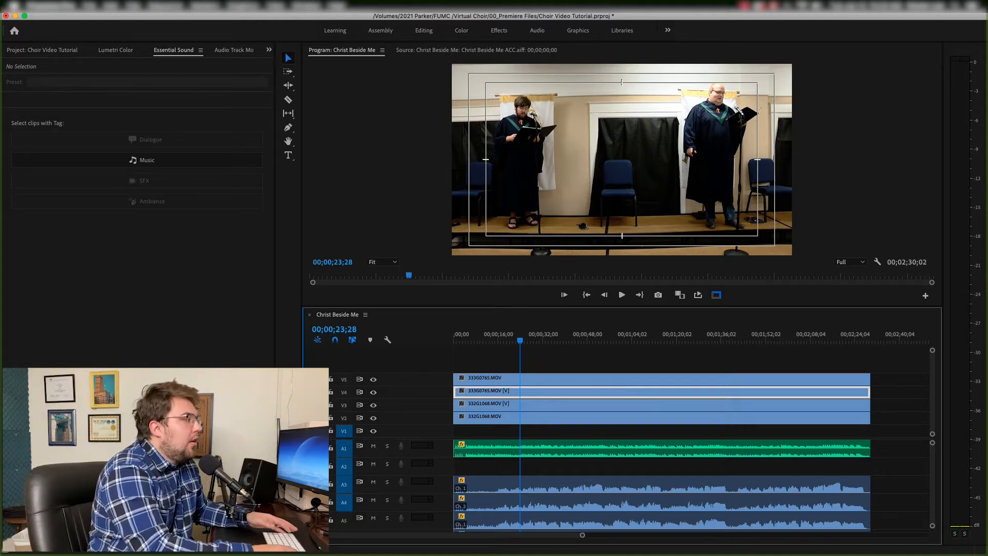
- Apply the Crop effect from Favorites to all four camera video clips
click(77, 47)
drag(487, 353, 488, 422)
scroll(174, 50, down, 5)
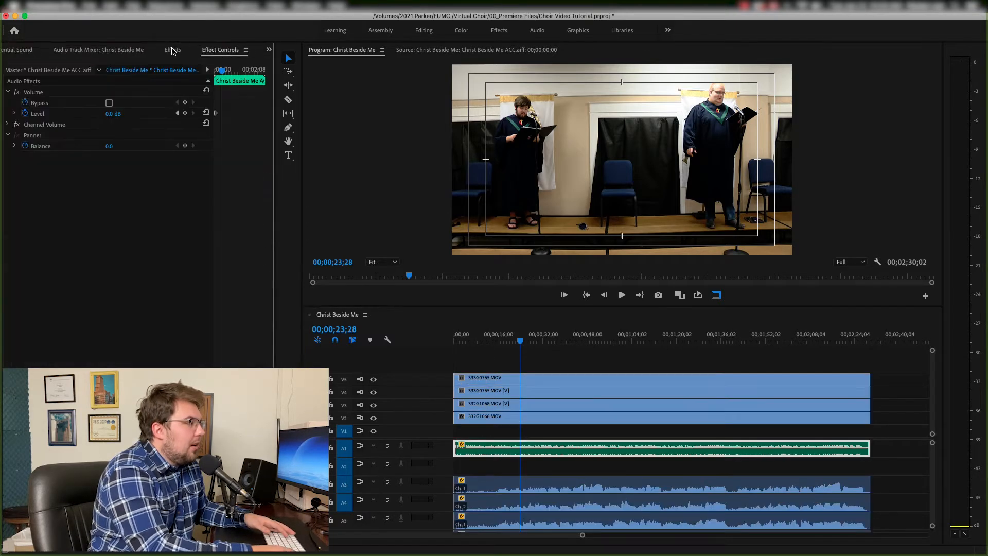
click(174, 52)
drag(494, 346, 481, 427)
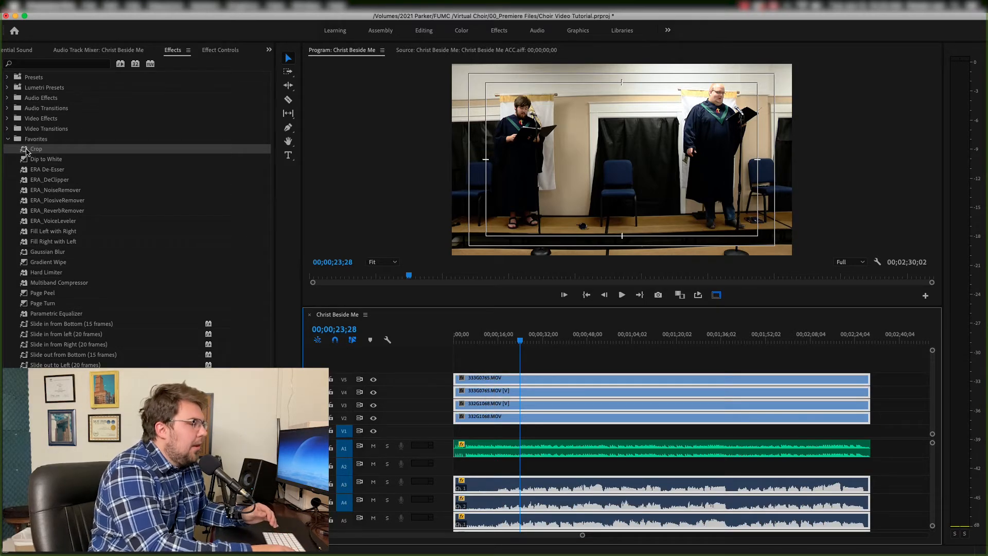
drag(26, 151, 476, 379)
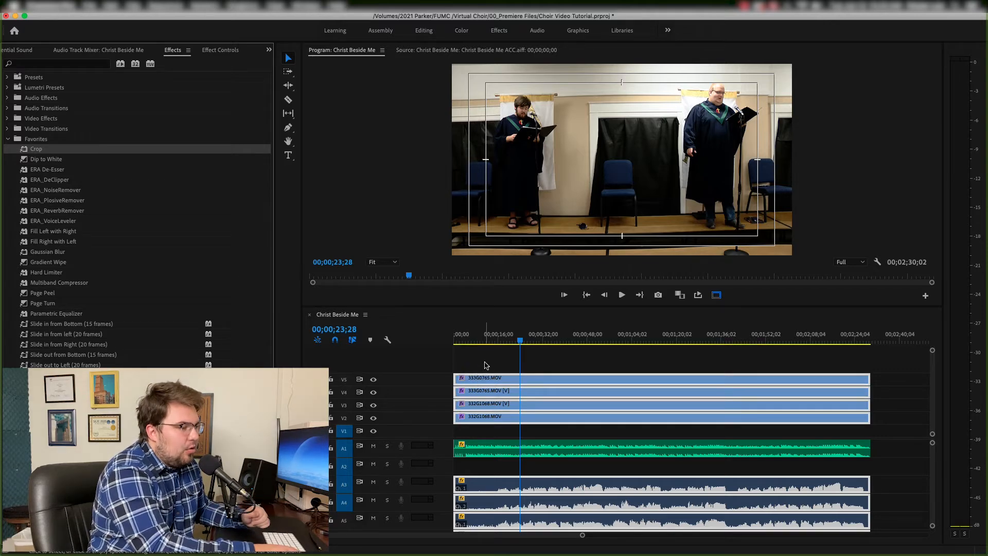
click(486, 364)
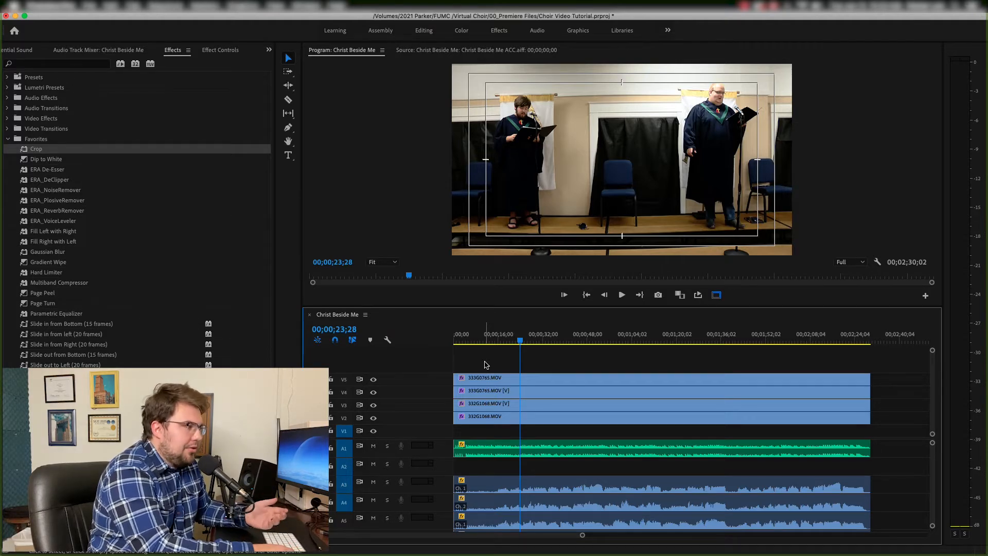
- Import Quad Box_lyrics.png from the 06_virtual Choir Squares folder into the 02_Graphics bin
scroll(53, 55, up, 5)
click(53, 55)
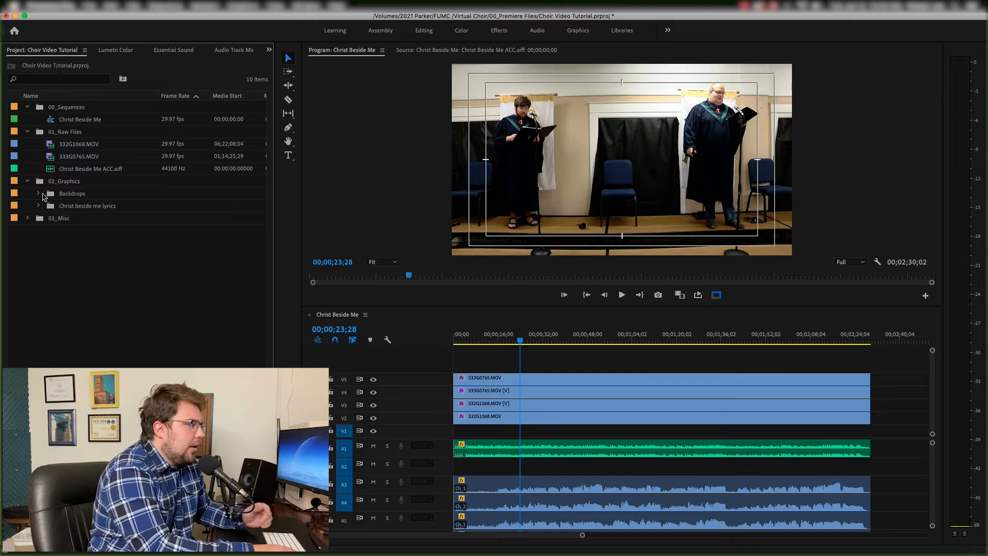
click(63, 184)
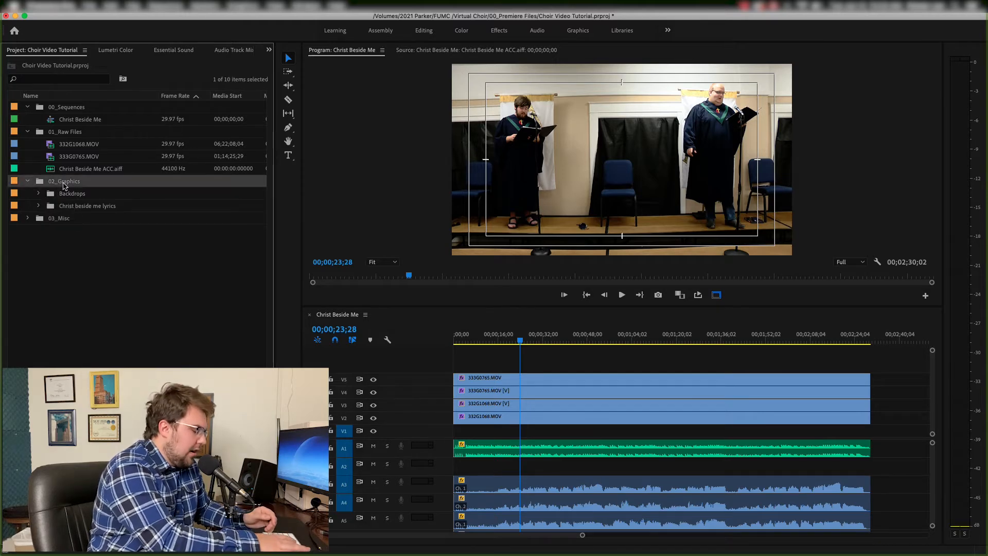
key(super+i)
click(540, 46)
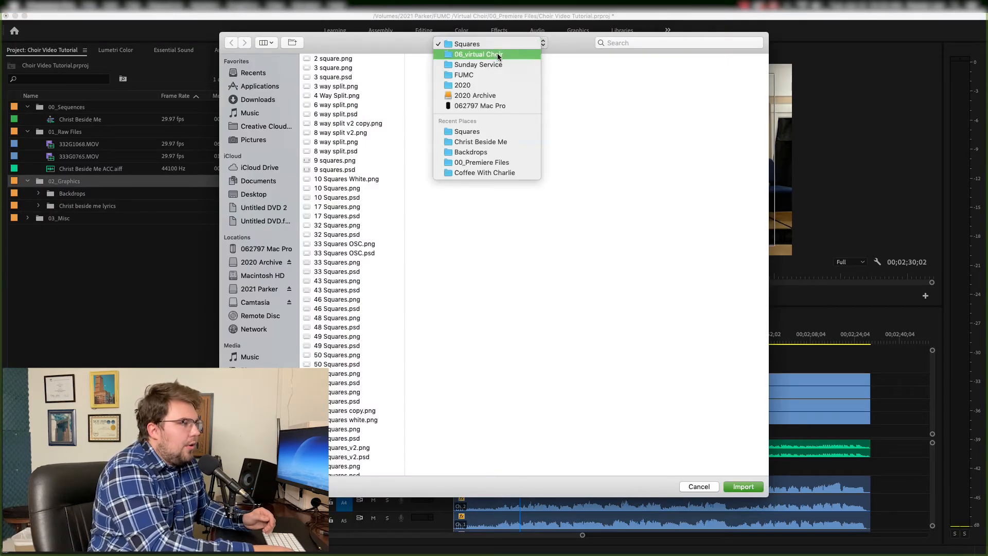
click(498, 56)
scroll(703, 350, down, 5)
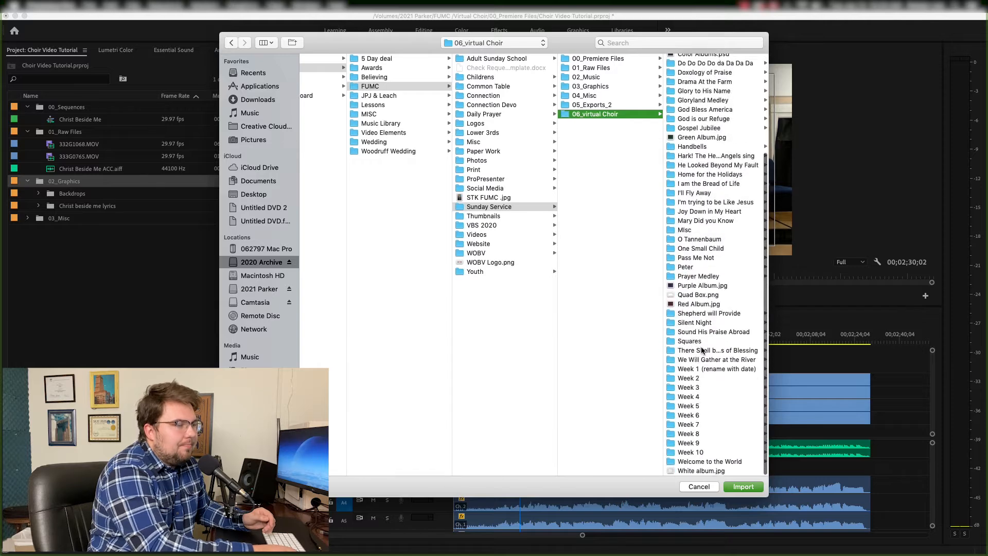
click(699, 342)
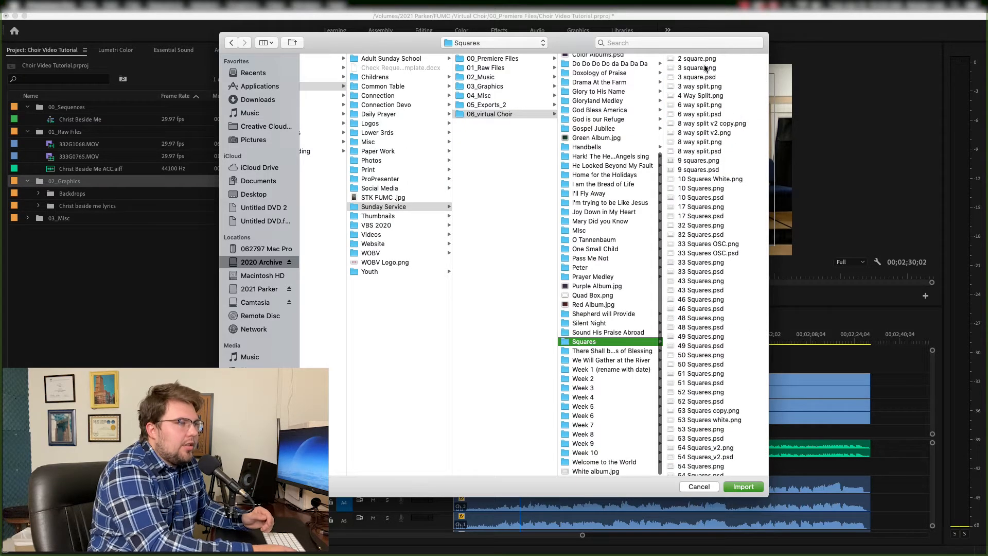
scroll(705, 64, down, 3)
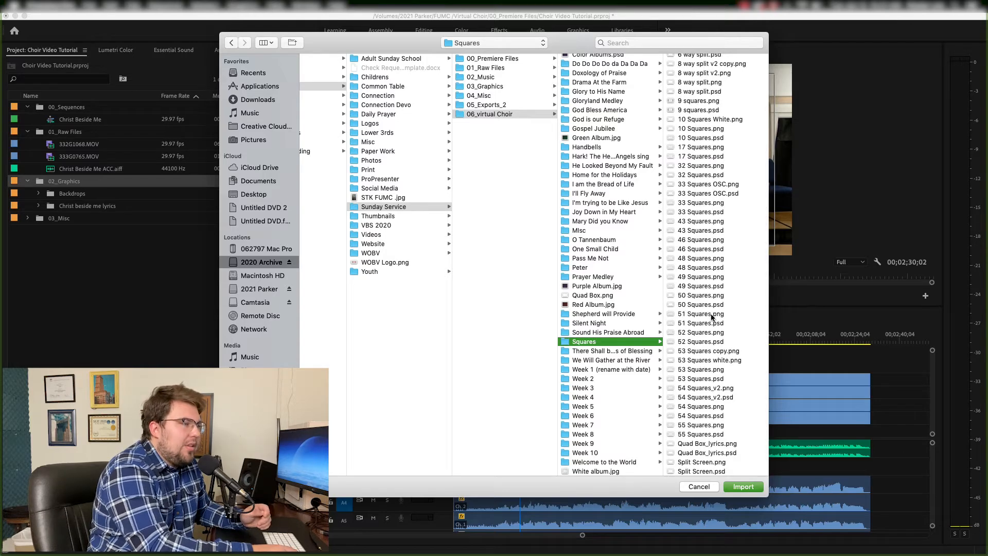
scroll(702, 442, up, 3)
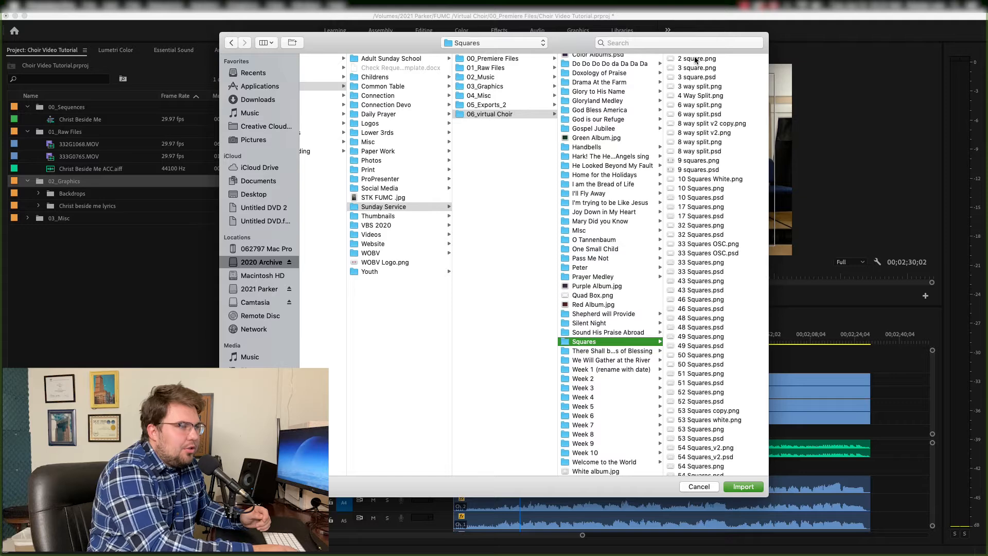
scroll(696, 309, down, 3)
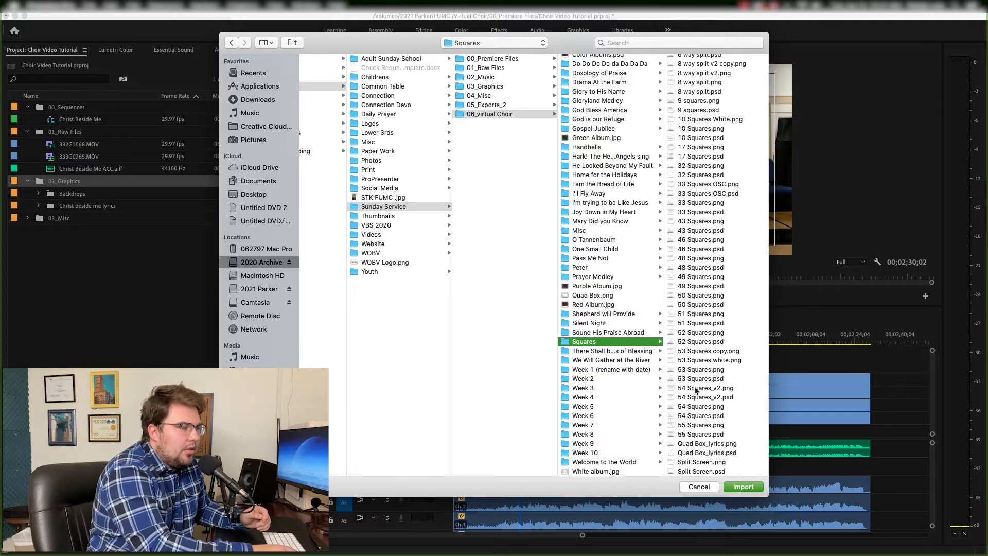
scroll(695, 390, up, 2)
scroll(697, 402, down, 2)
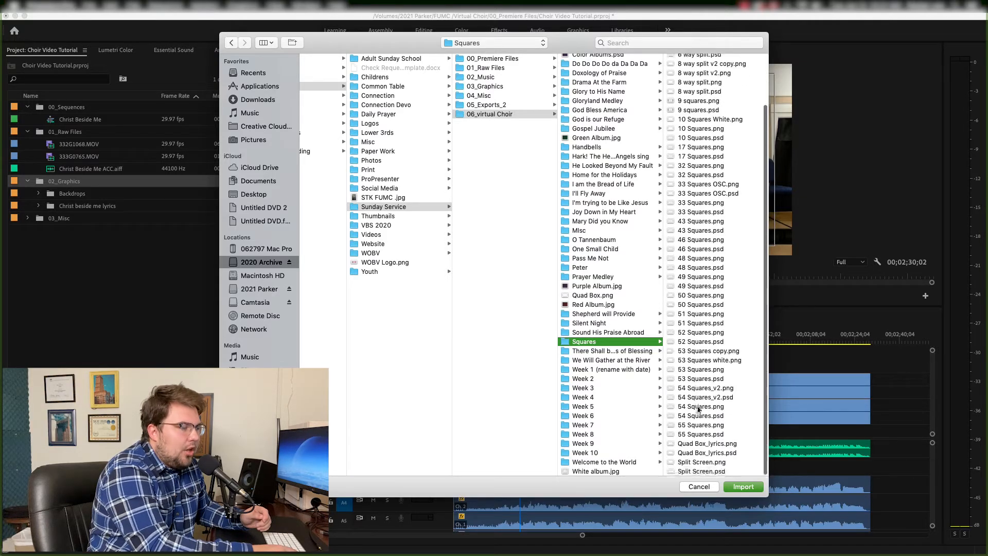
click(700, 445)
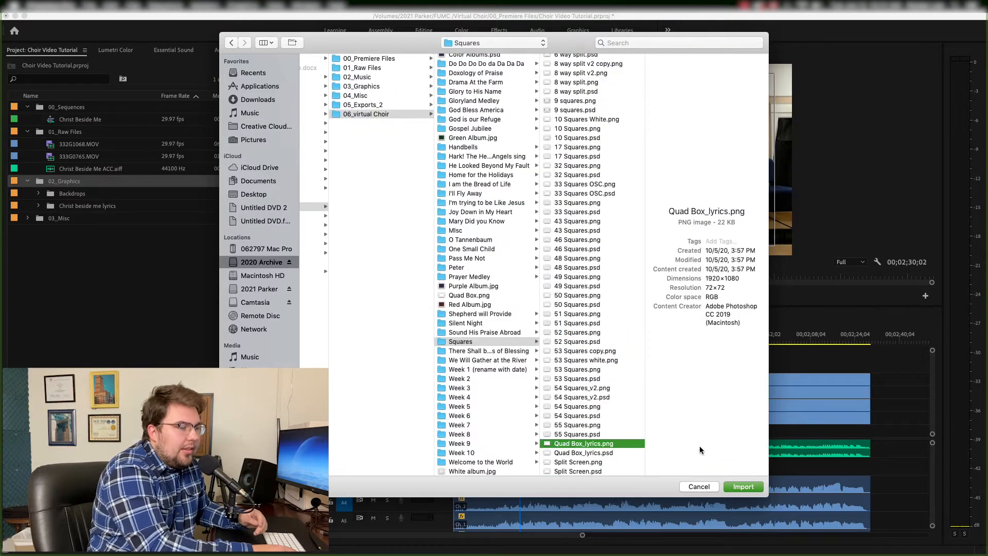
click(743, 486)
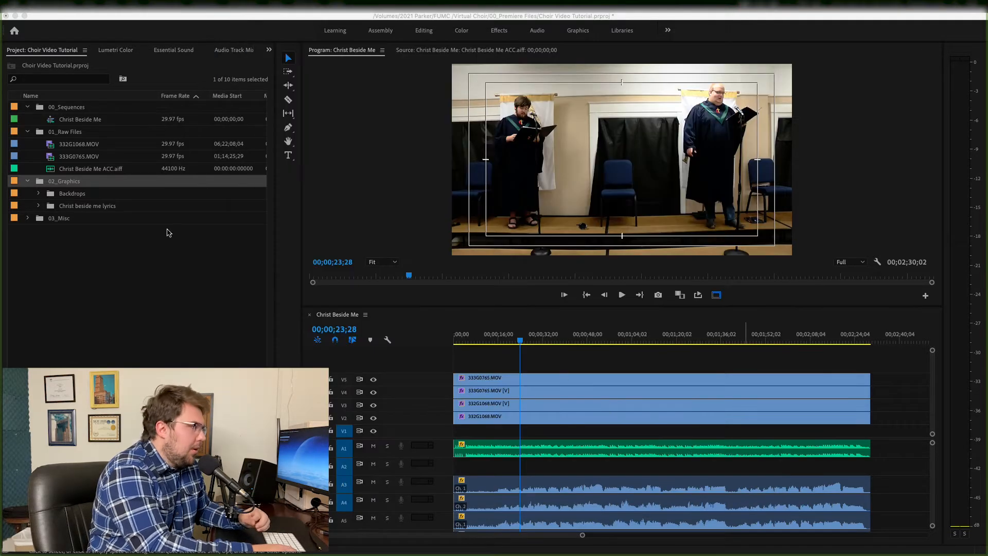
- Place Quad Box_lyrics.png on a new top video track spanning the whole sequence
drag(50, 218, 870, 375)
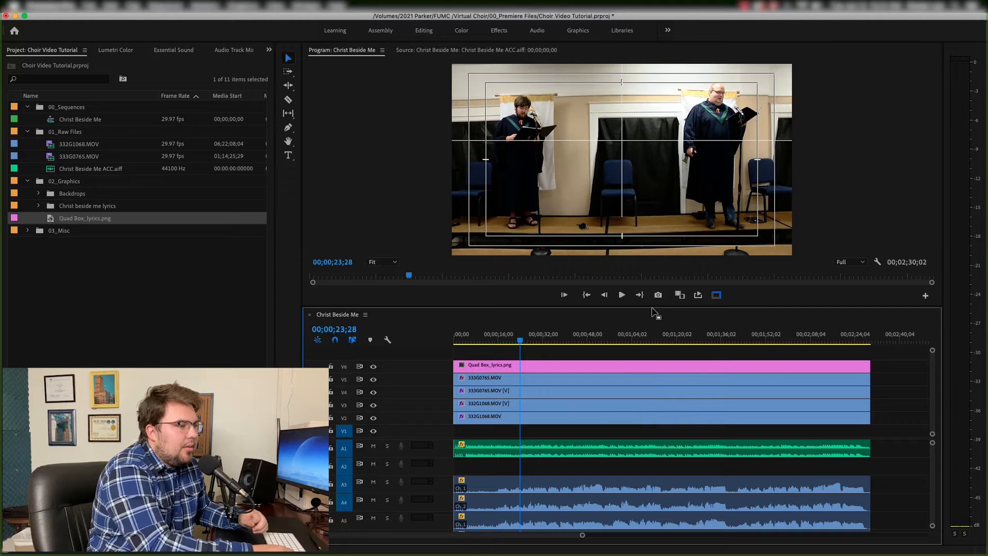
click(442, 295)
key(grave)
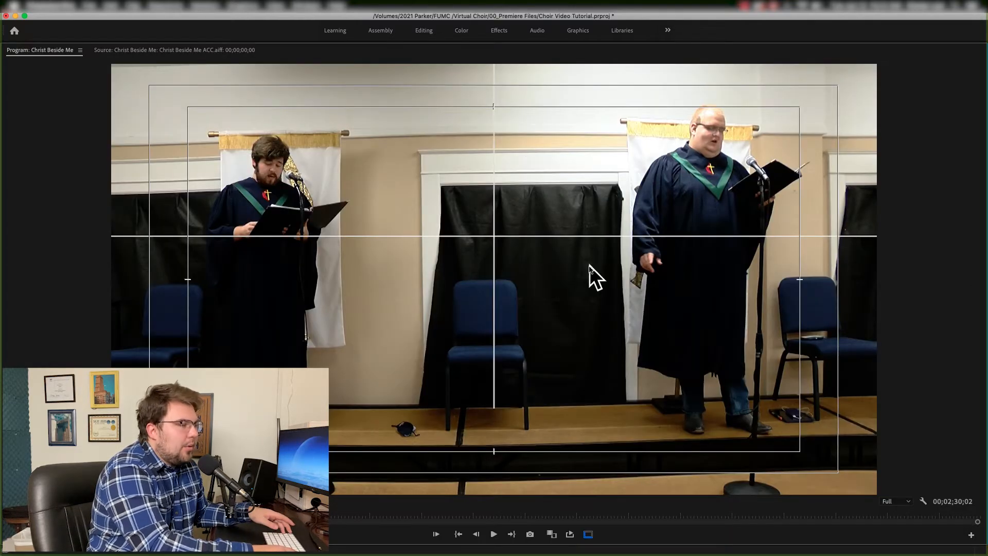
key(grave)
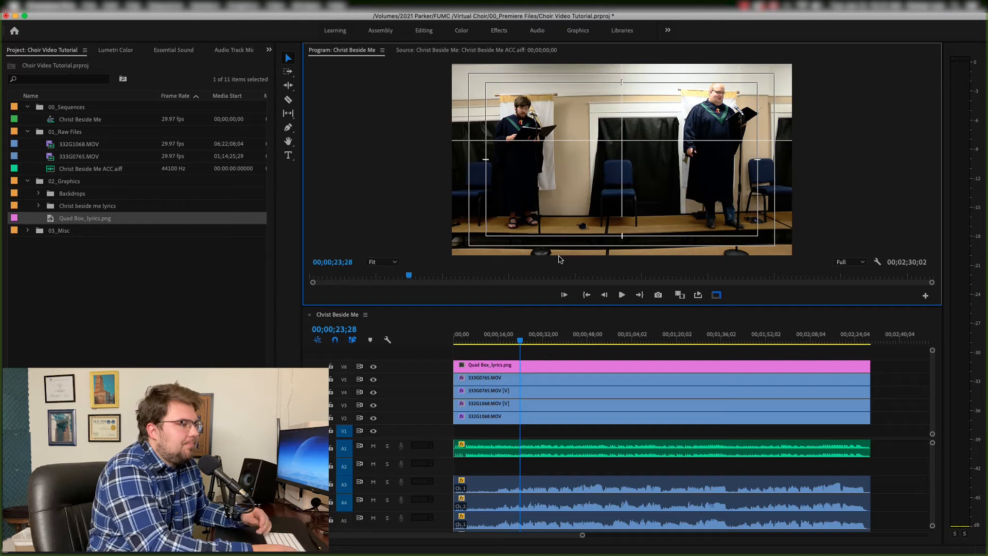
- Add Backdrop Green.jpg from the Backdrops bin to the bottom video track under the camera clips
click(38, 194)
click(59, 198)
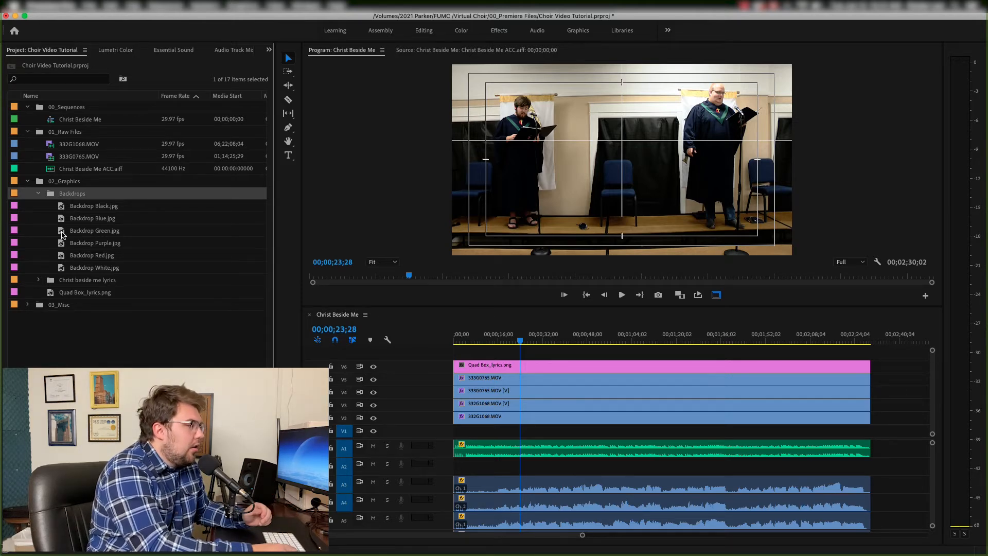
drag(63, 237, 454, 433)
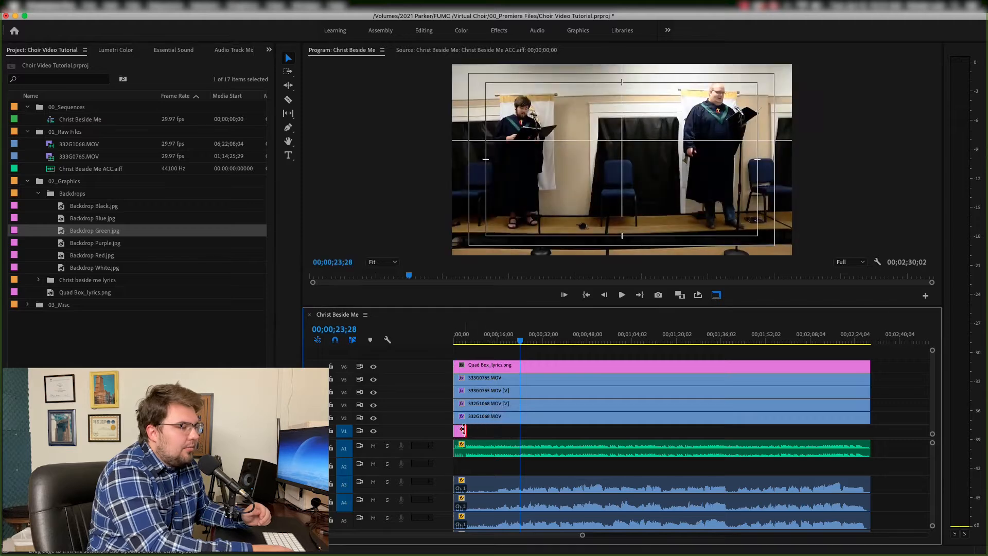
- Hide track V4, then scale the top 333G0765.MOV clip to 135 and move it to position 1295, 577
click(474, 383)
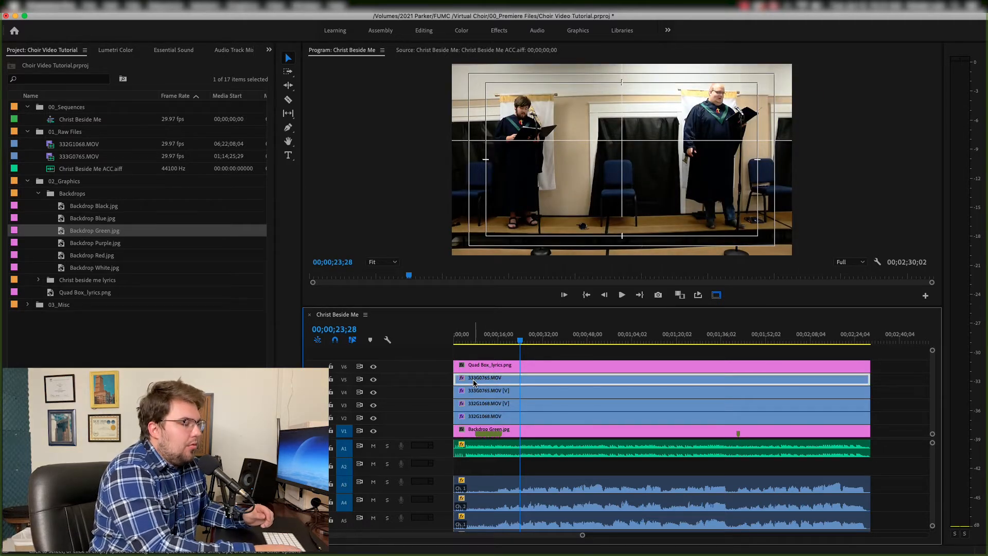
click(373, 392)
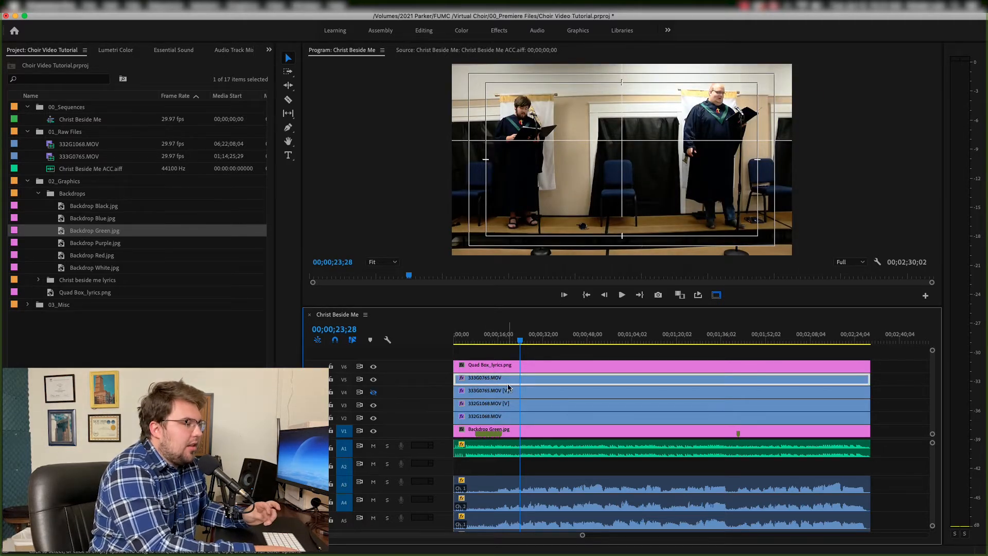
scroll(154, 54, down, 5)
click(169, 51)
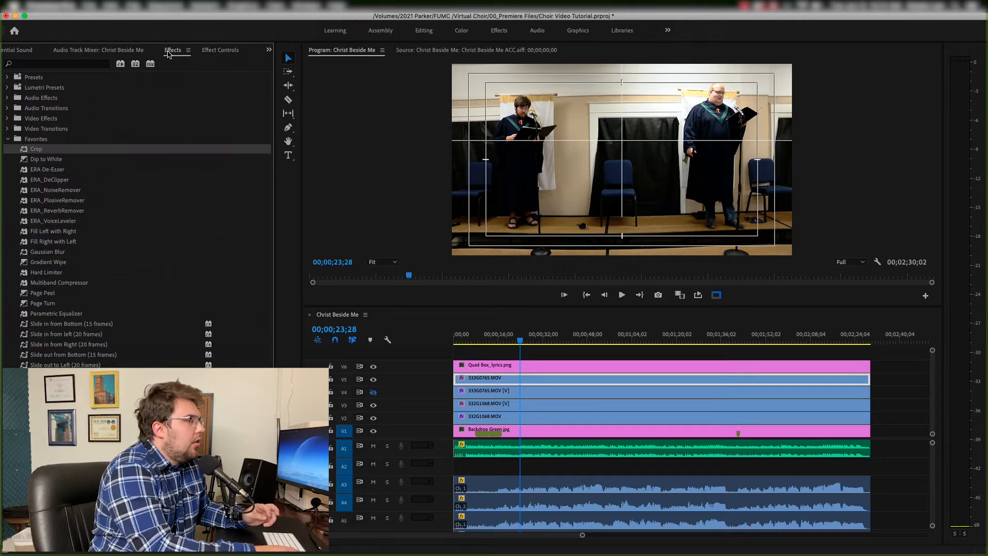
click(124, 51)
click(213, 52)
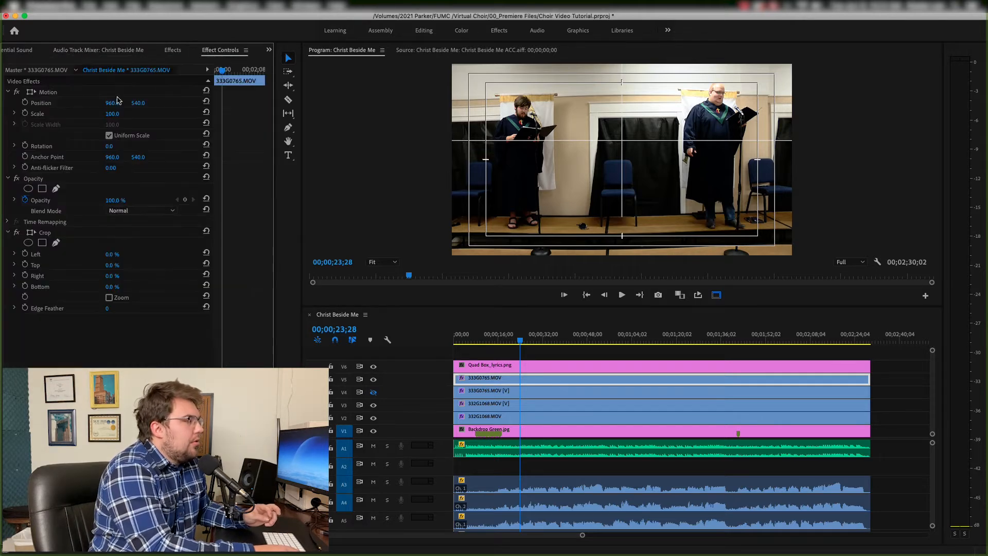
click(112, 114)
text(135)
key(Return)
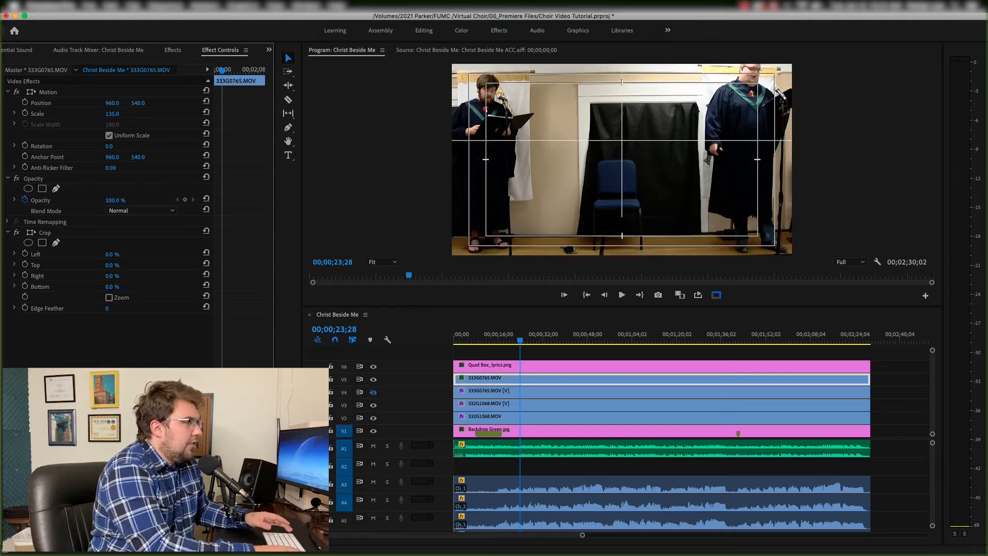
drag(135, 106, 286, 103)
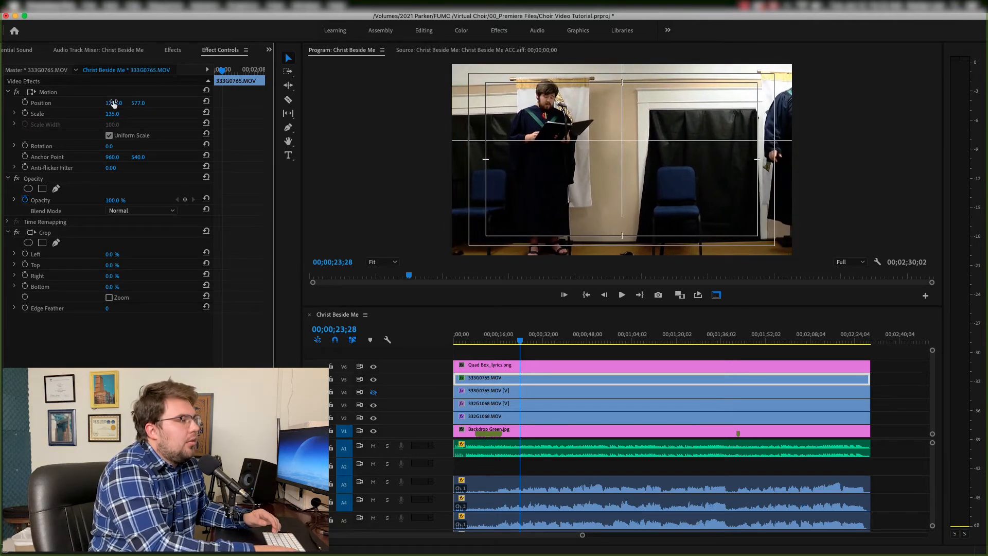
- Crop the top camera clip's right side to 63%
click(112, 276)
text(40)
key(Return)
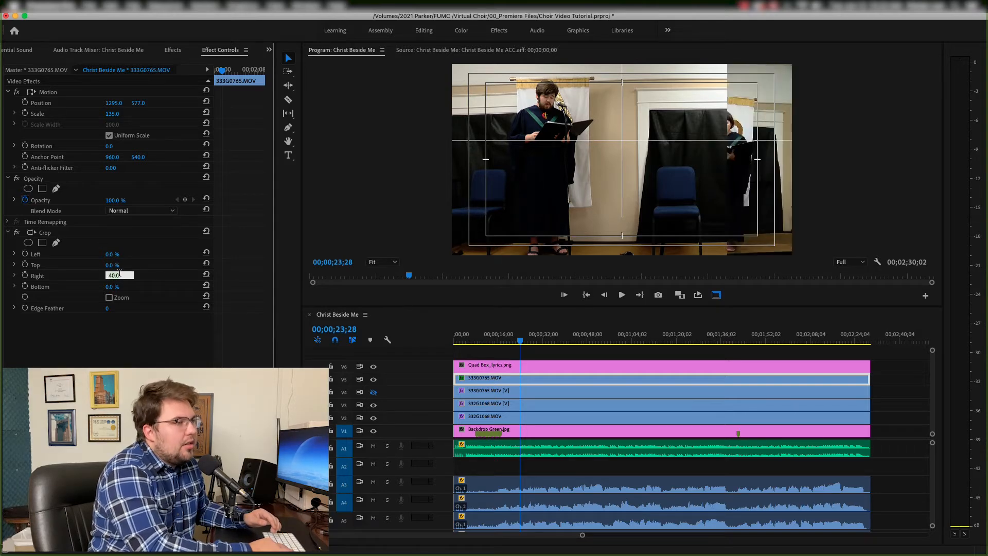
key(shift+Up)
key(shift+Up)
key(Up)
key(Up)
key(Up)
key(super+Up)
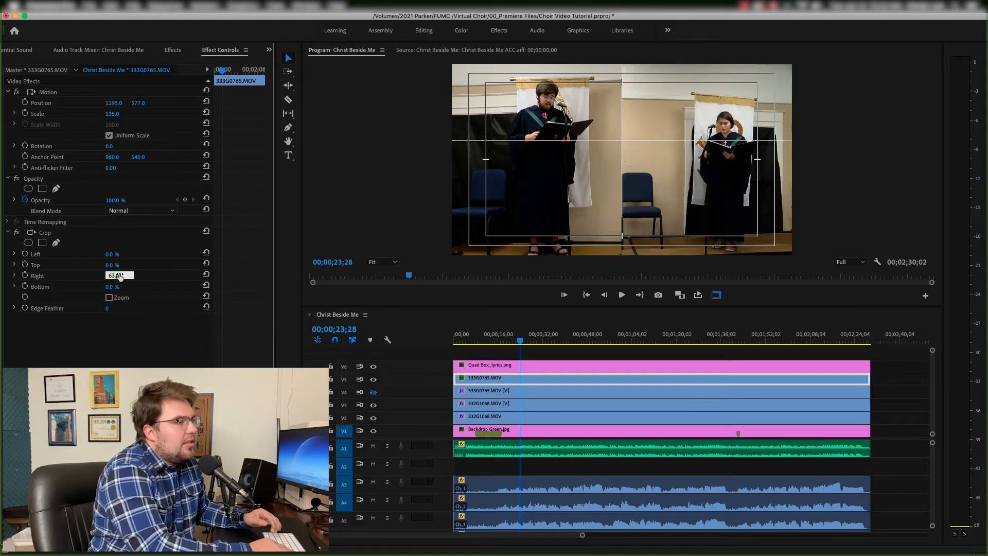
key(Return)
- Crop the same clip's bottom to 60%
click(119, 286)
text(20)
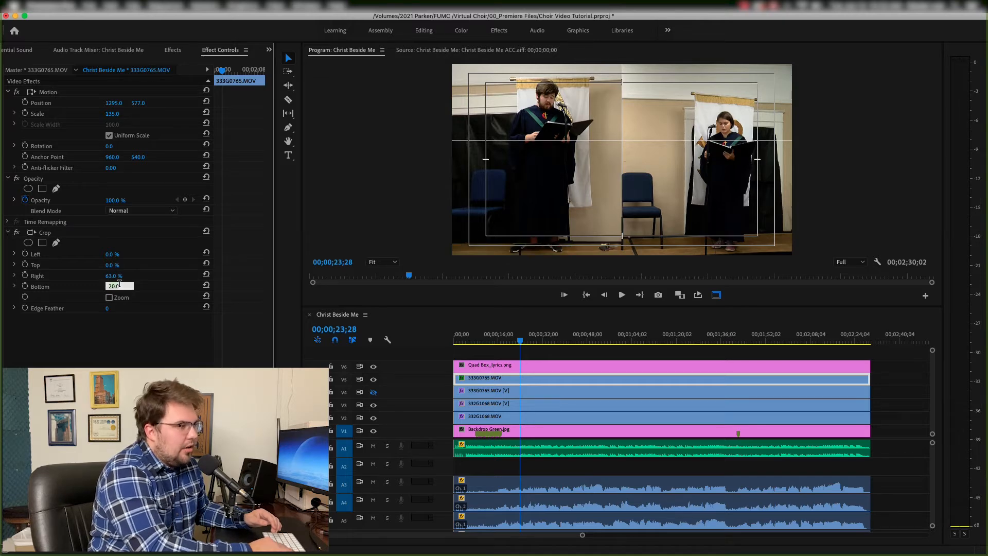
key(shift+Up)
key(shift+Up)
key(shift+Up)
key(shift+Up)
key(Return)
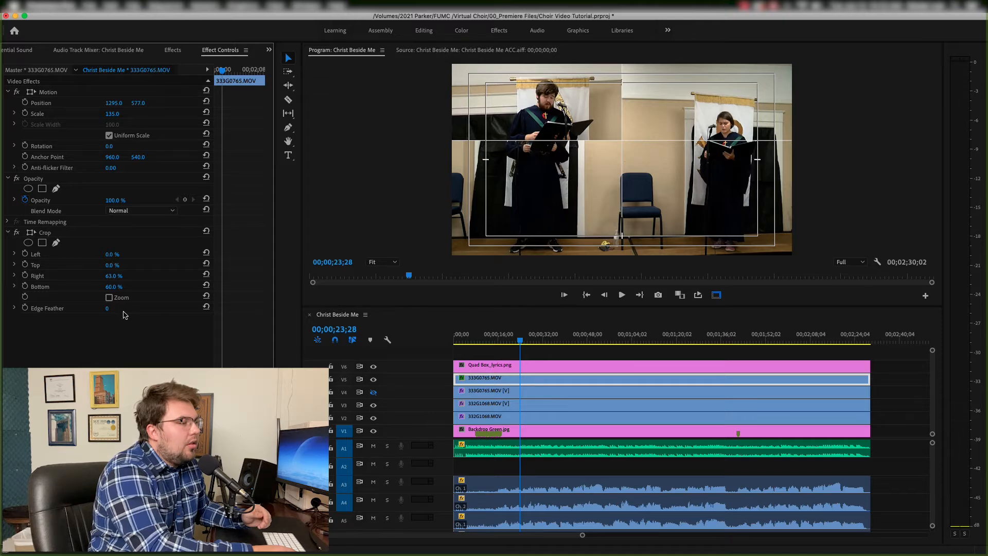
- Show track V4 again, select its 333G0765.MOV [V] clip, and set its scale to 135
click(373, 392)
click(494, 391)
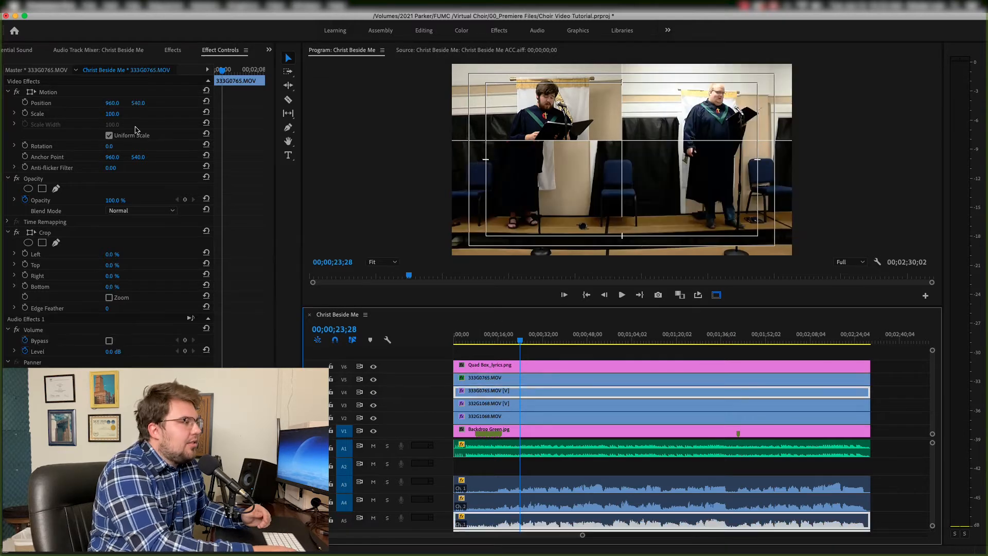
click(113, 113)
text(135)
key(Return)
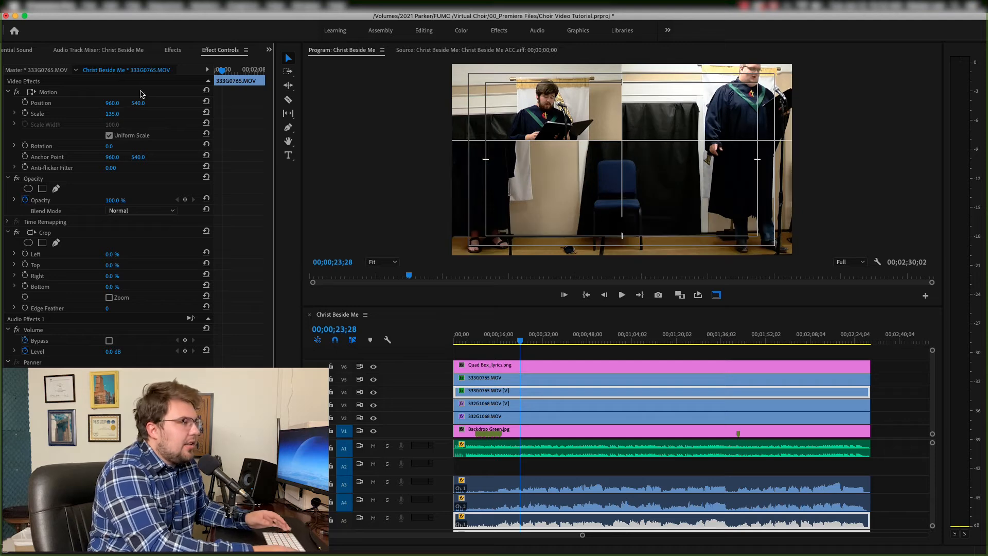
- Move the V4 333G0765.MOV [V] clip to position -190, 1033 and crop its right side to 5.5%
drag(138, 103, 41, 103)
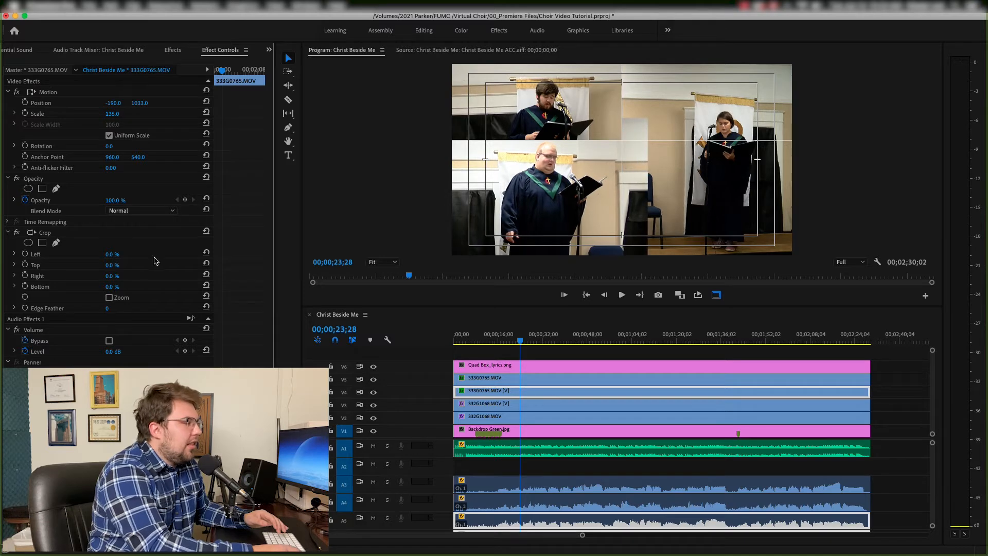
click(112, 275)
key(Up)
key(Up)
key(Up)
key(Up)
key(Up)
key(Up)
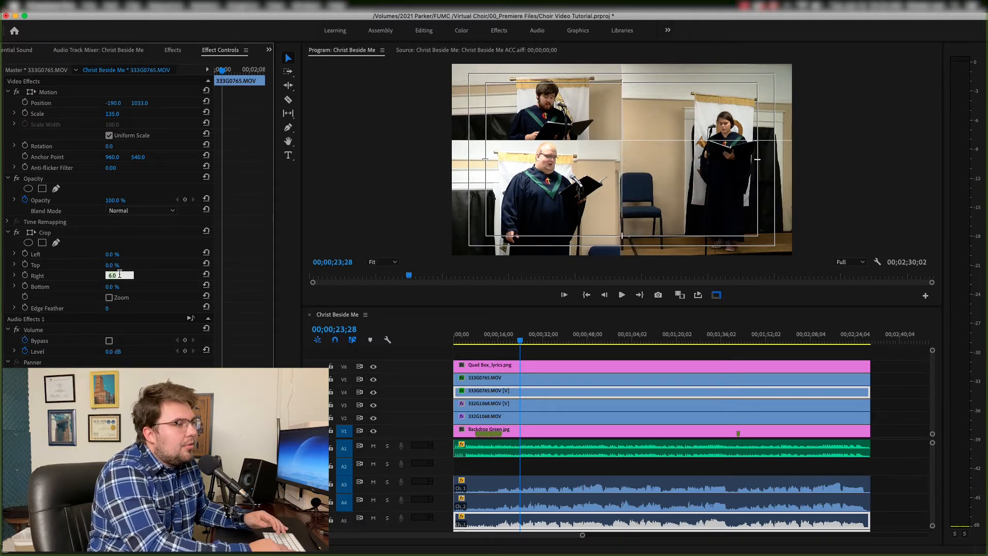
key(Down)
text(5)
key(Return)
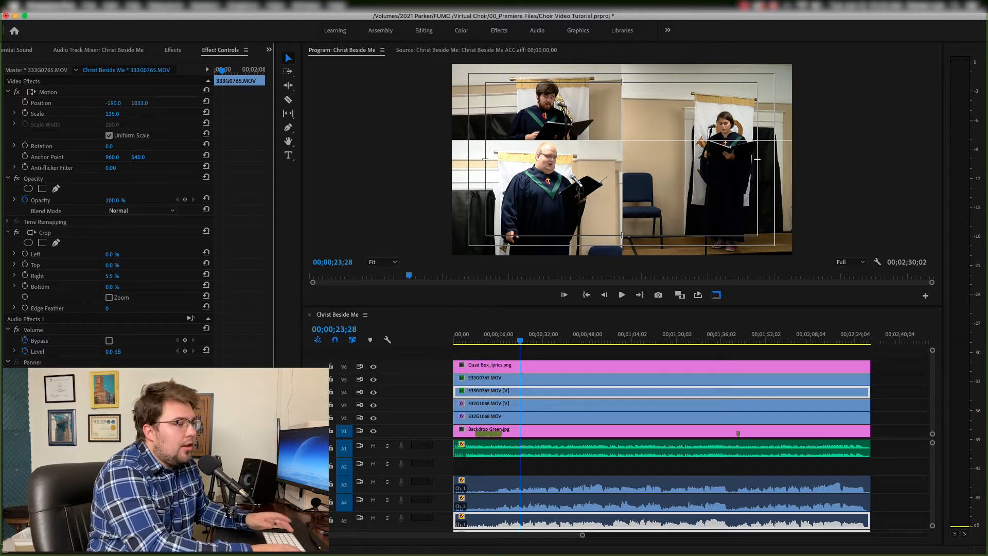
- Crop the same V4 clip's bottom to 61.6%
click(119, 286)
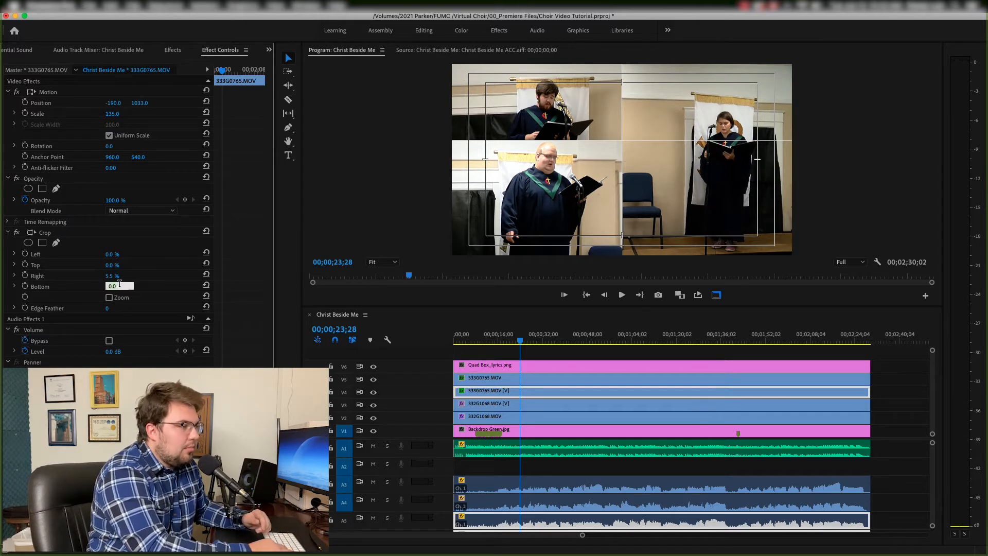
key(shift+Up)
key(shift+Up)
key(shift+Up)
key(shift+Up)
key(shift+Up)
key(shift+Up)
key(shift+Up)
key(Down)
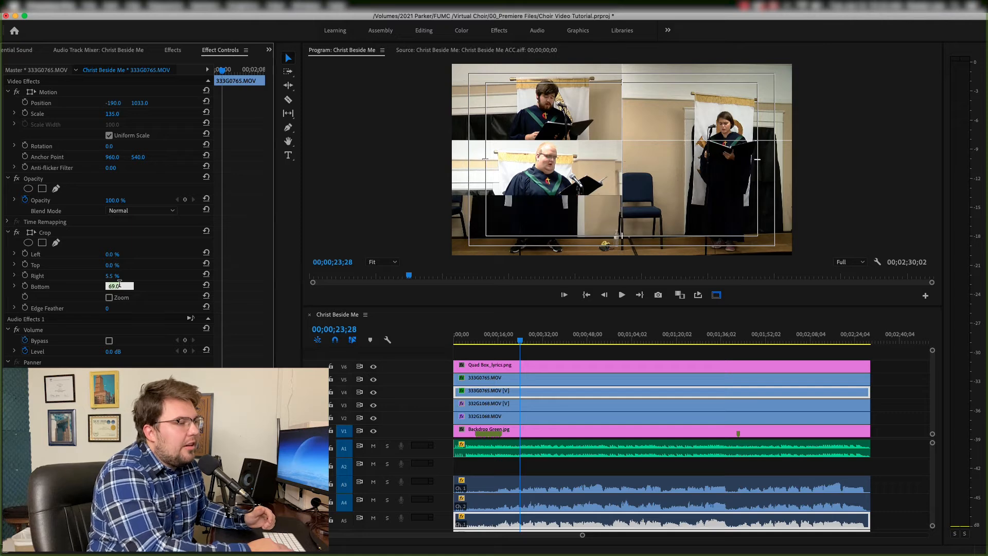
key(Down)
key(Down)
key(Down)
key(Down)
key(Down)
key(Down)
key(Down)
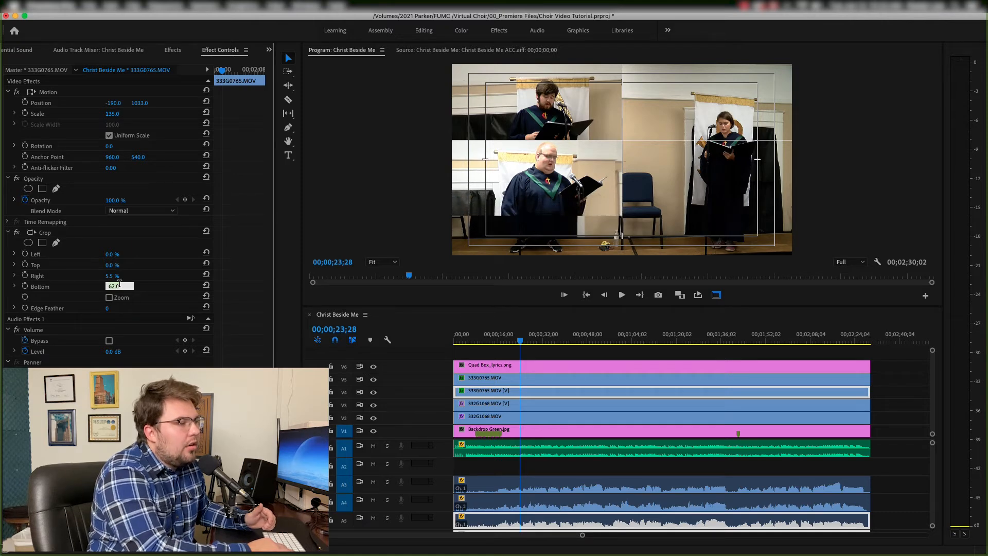
key(Down)
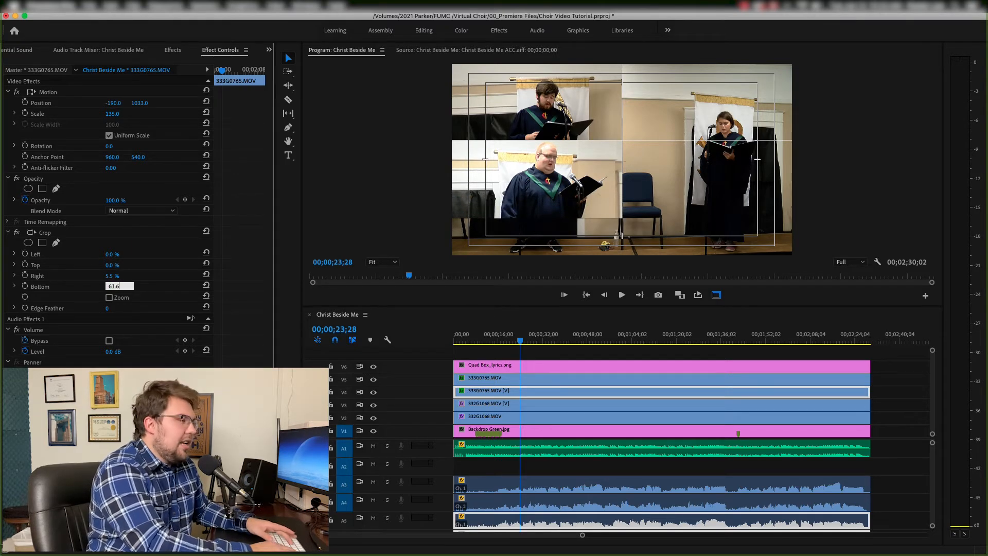
key(Return)
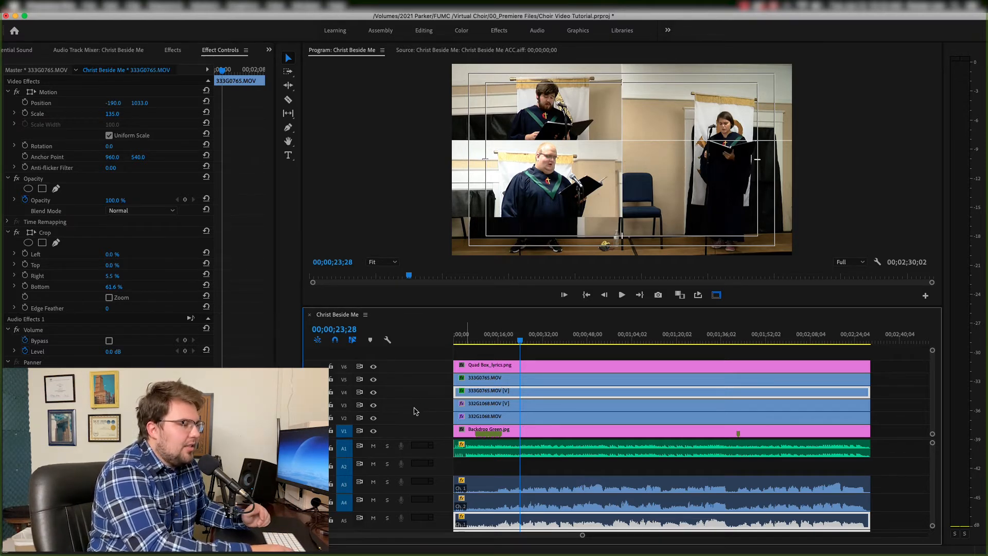
- Hide track V2, select the 332G1068.MOV [V] clip on V3, and set its scale to 135
click(487, 406)
click(374, 418)
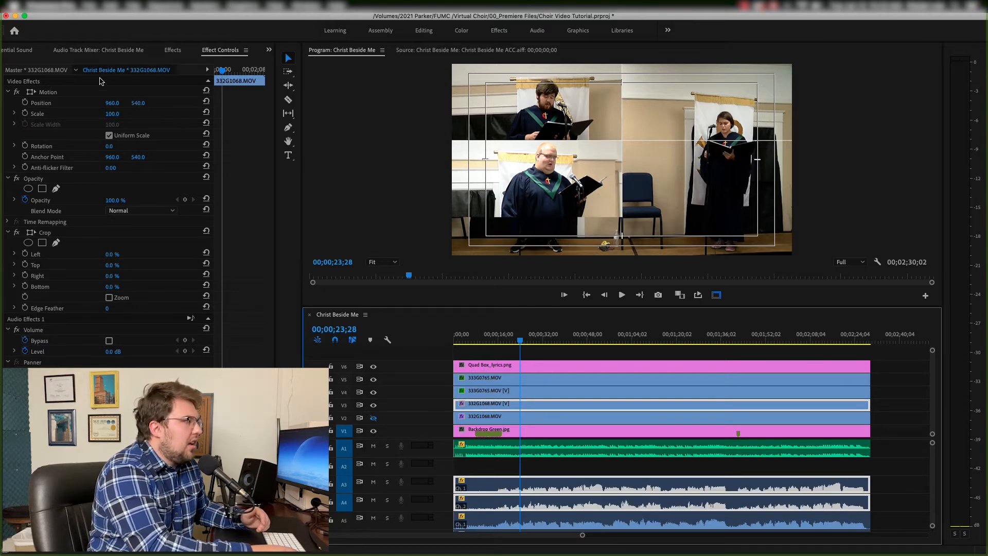
drag(138, 104, 33, 104)
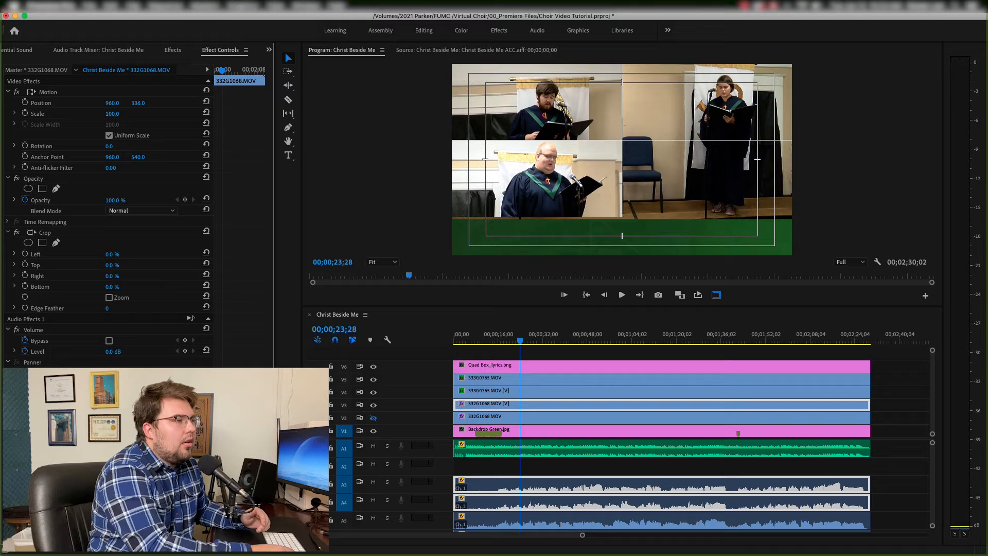
click(119, 112)
text(135)
key(Return)
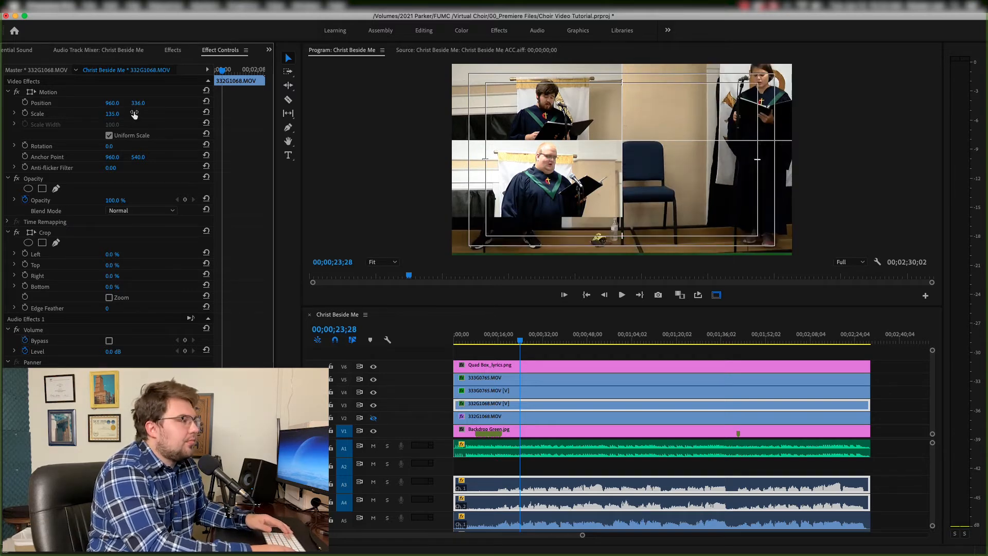
- Move the V3 clip to position 630, 449 and crop its bottom to 51%
drag(138, 103, 196, 103)
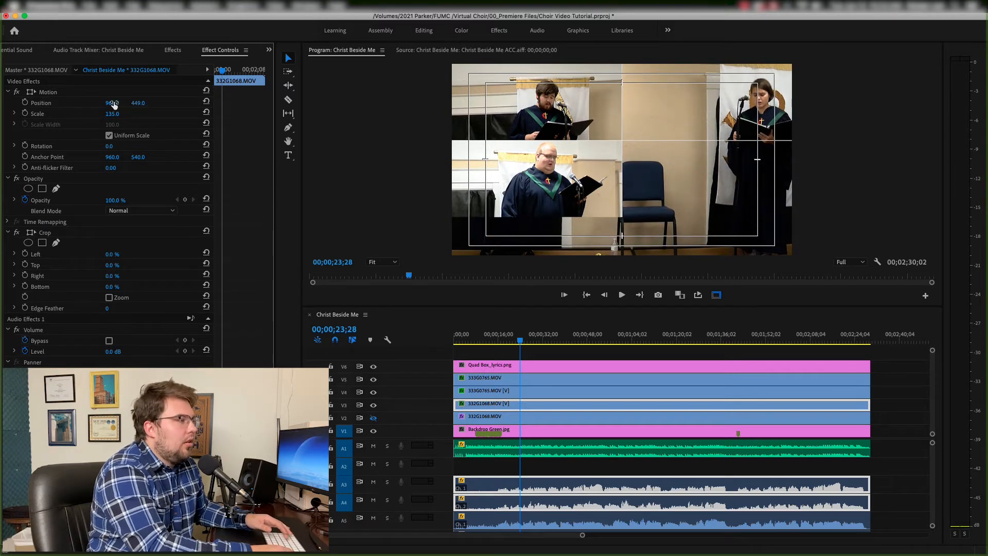
drag(113, 104, 13, 104)
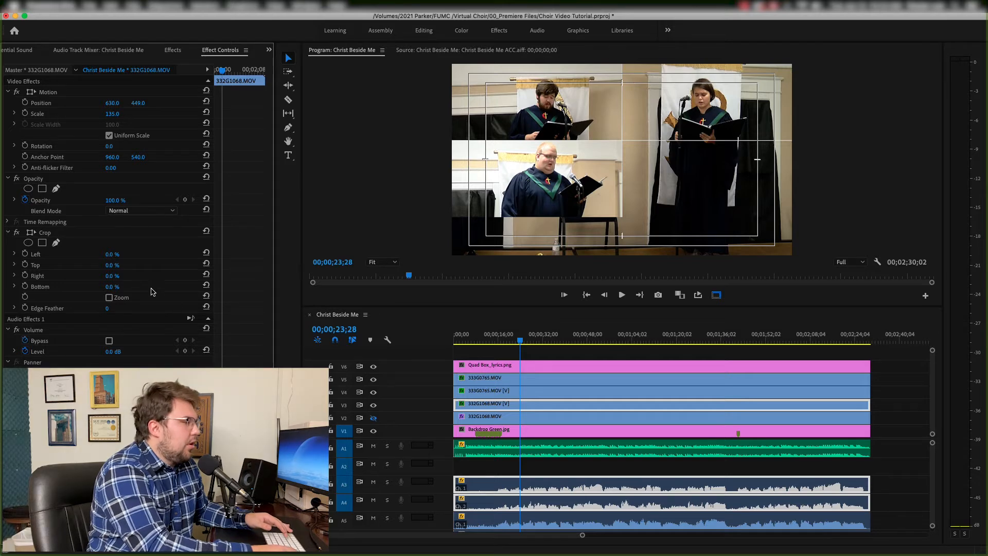
click(114, 287)
text(51)
key(Return)
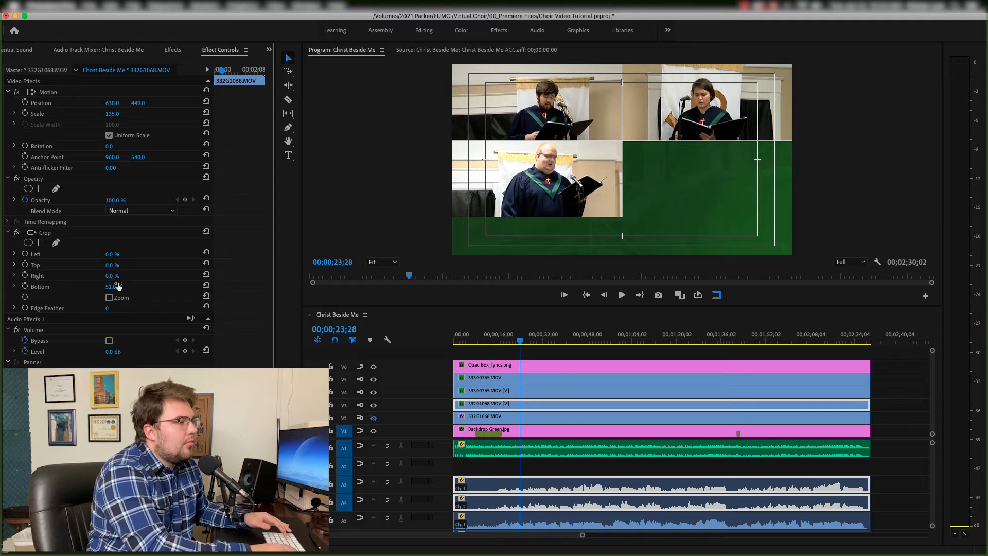
click(120, 264)
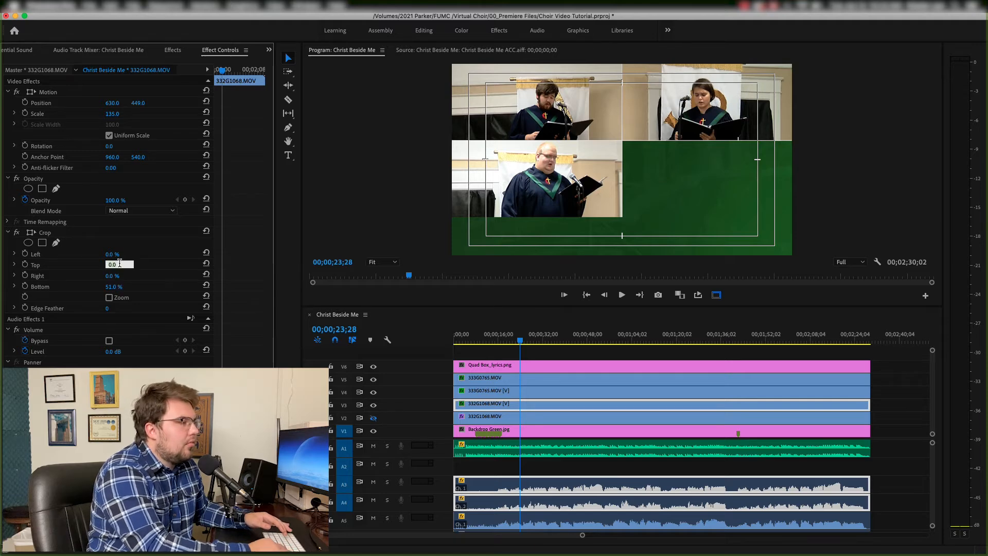
- Show track V2 again, select its 332G1068.MOV clip at about 00;00;33;24, and set its scale to 135
click(549, 335)
click(374, 418)
click(544, 418)
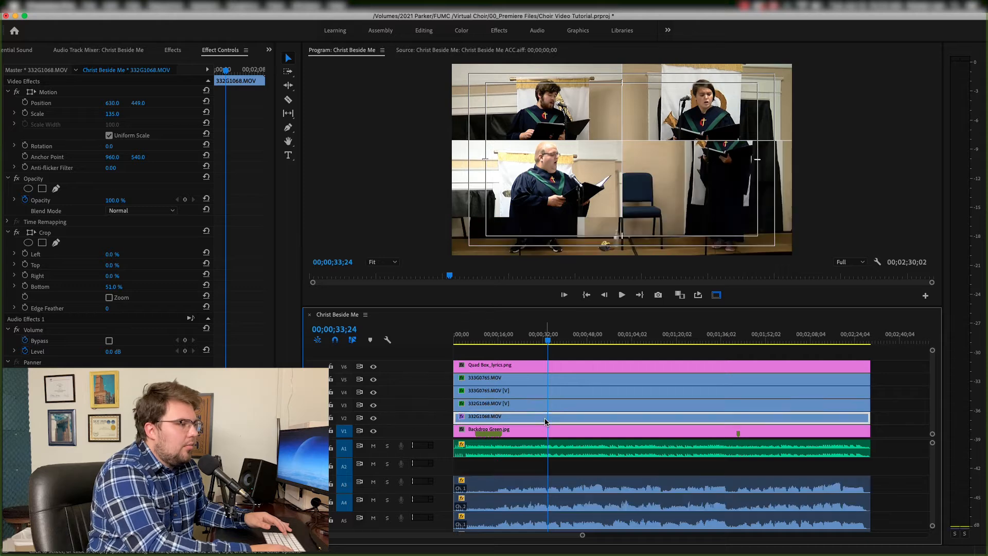
text(135)
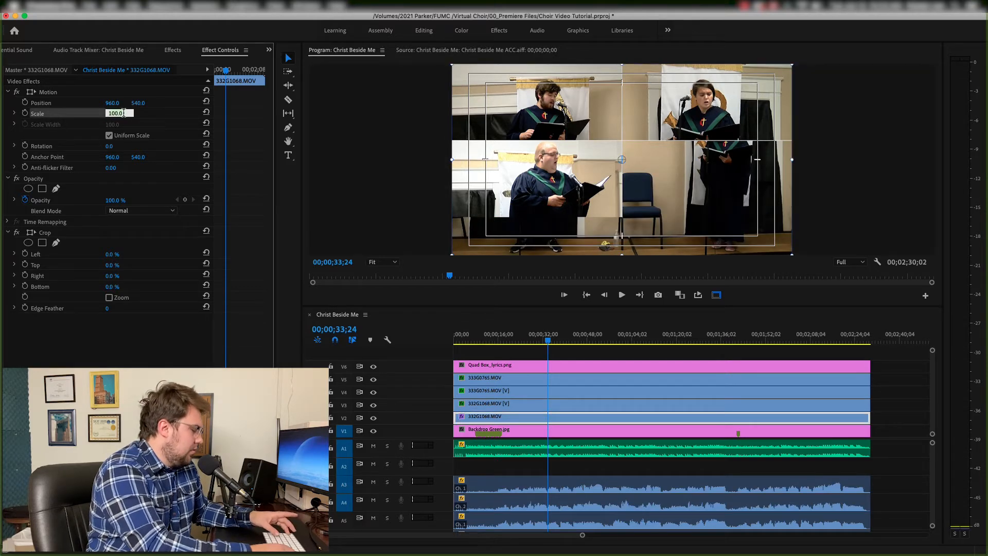
key(Return)
- Move the V2 332G1068.MOV clip to position 2078, 861
drag(146, 108, 286, 109)
drag(113, 103, 251, 103)
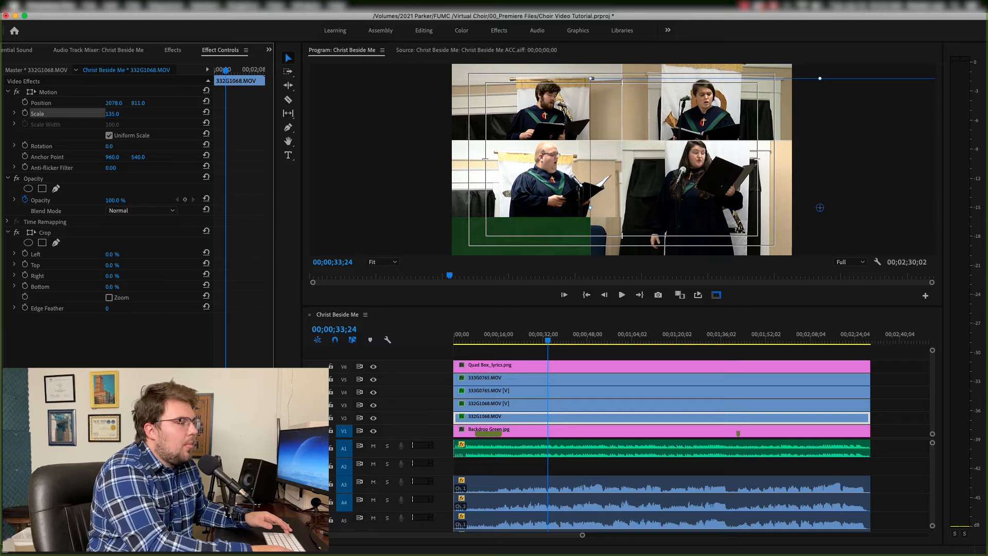
drag(135, 103, 143, 104)
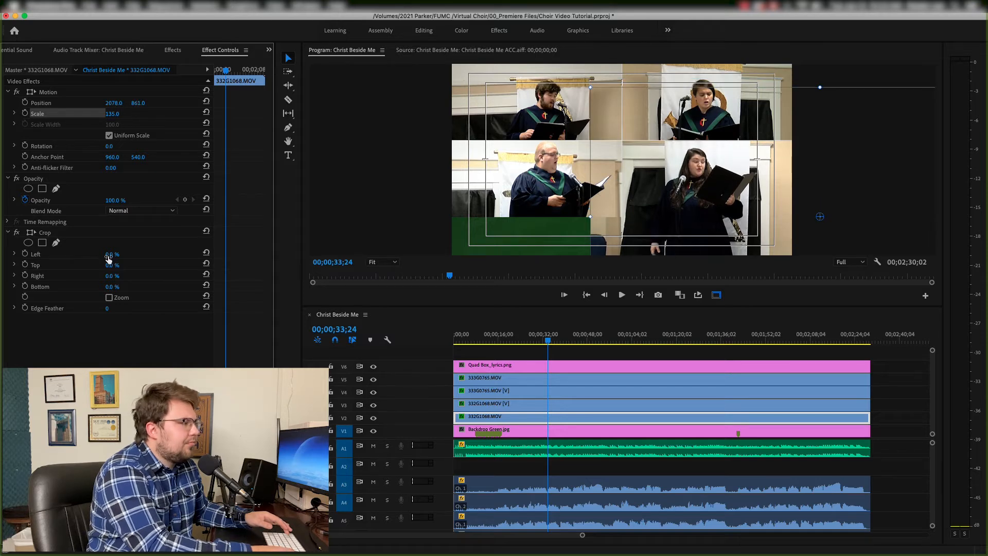
- Try several bottom crop values around 50% on the V2 clip
click(113, 286)
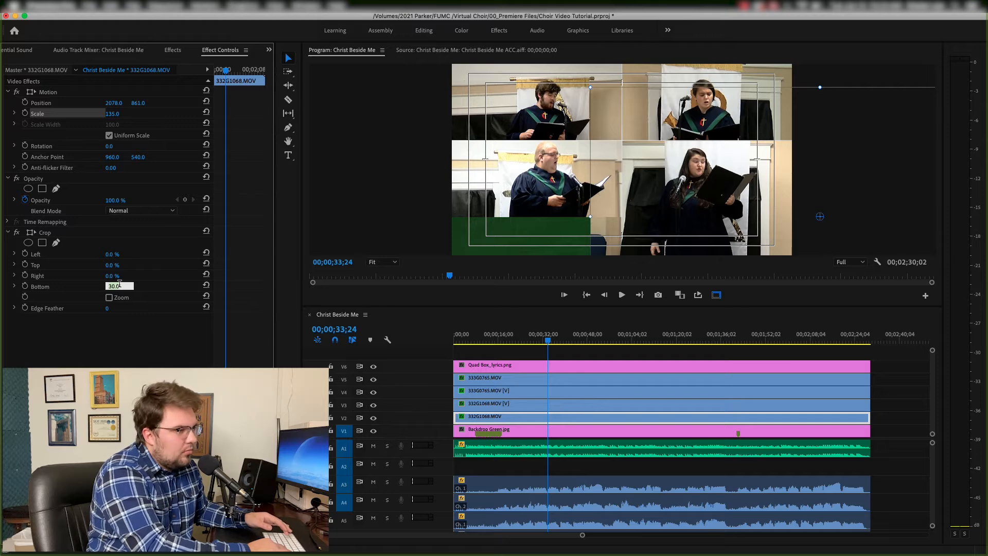
key(shift+Up)
key(shift+Up)
key(Return)
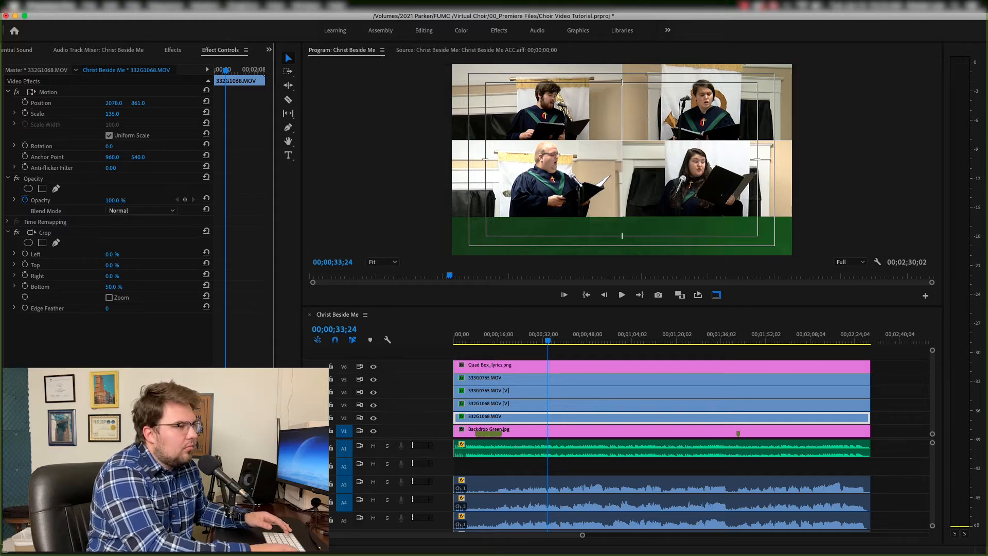
click(115, 286)
key(Down)
key(Down)
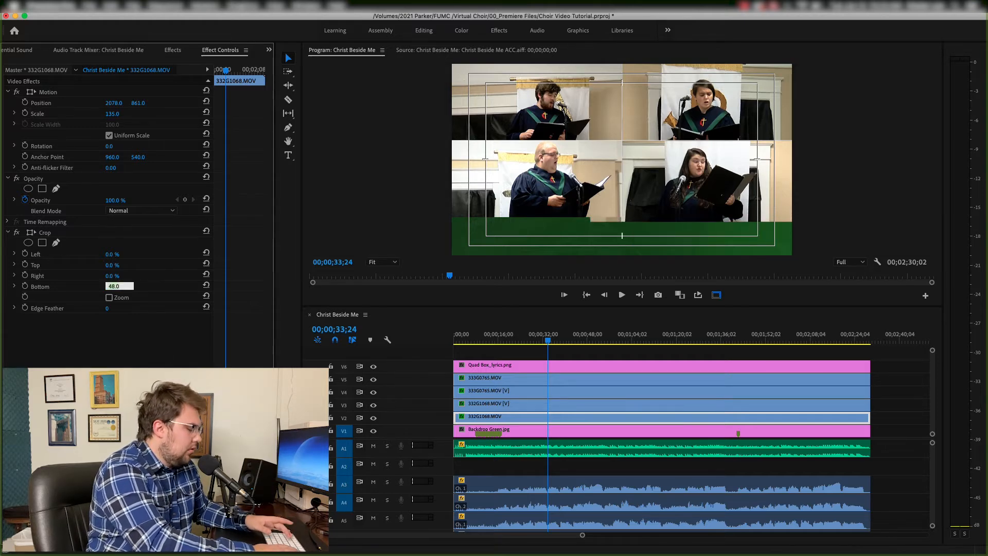
text(49)
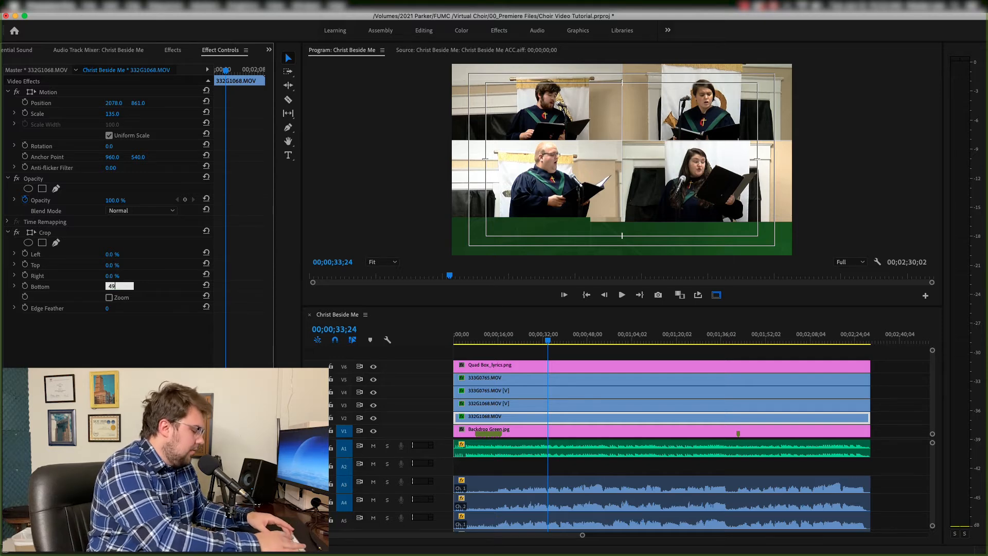
text(.7)
key(Return)
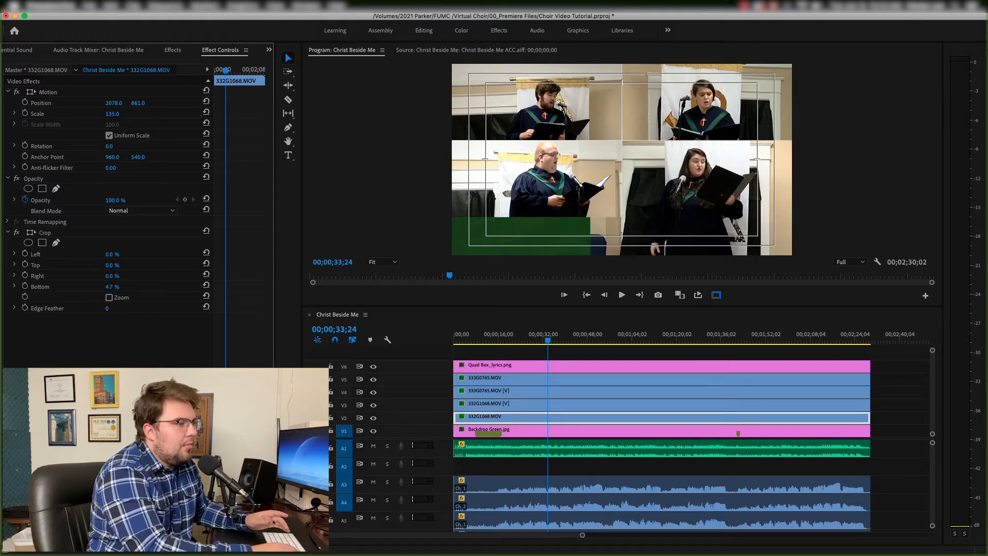
- Set the V2 clip's bottom crop to 49.7%
click(119, 286)
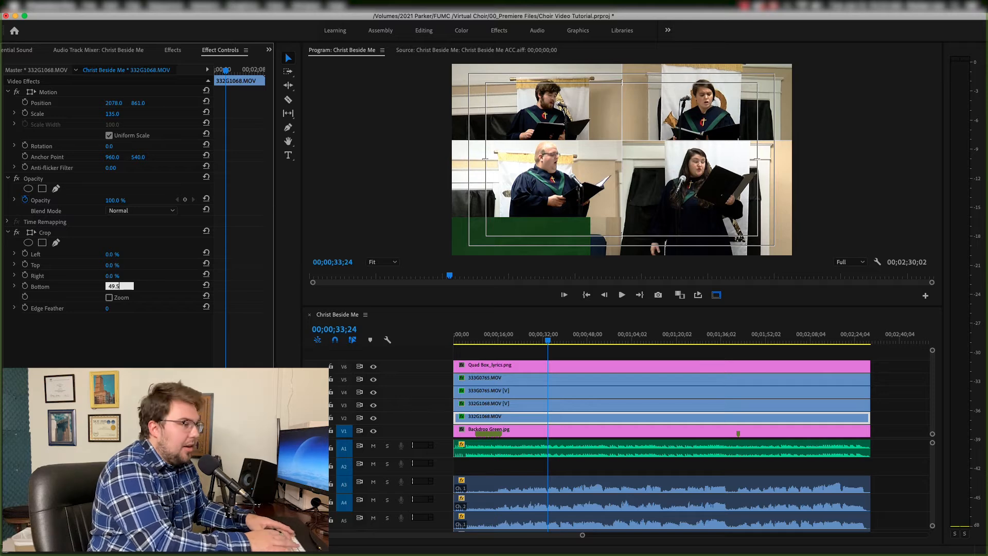
key(Return)
click(113, 286)
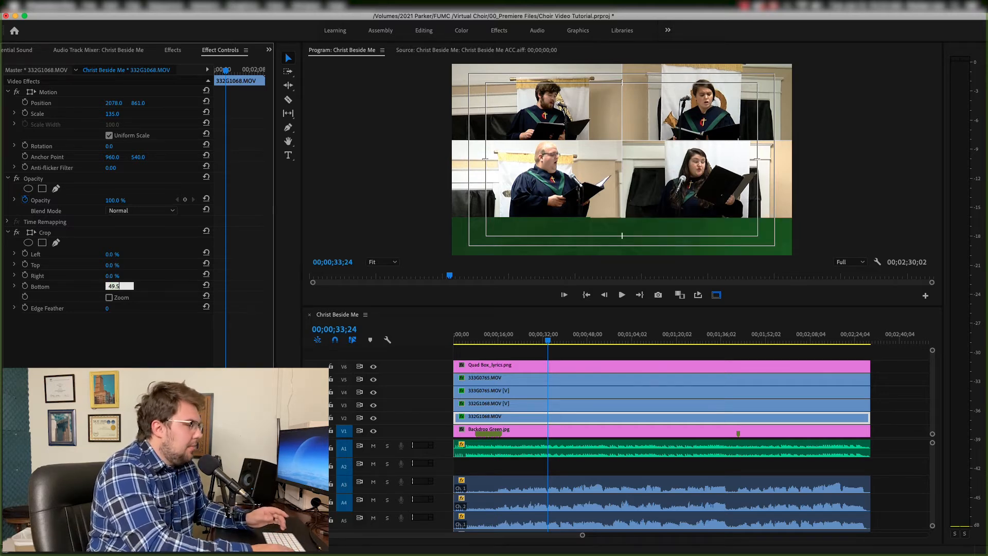
key(Return)
click(119, 286)
key(BackSpace)
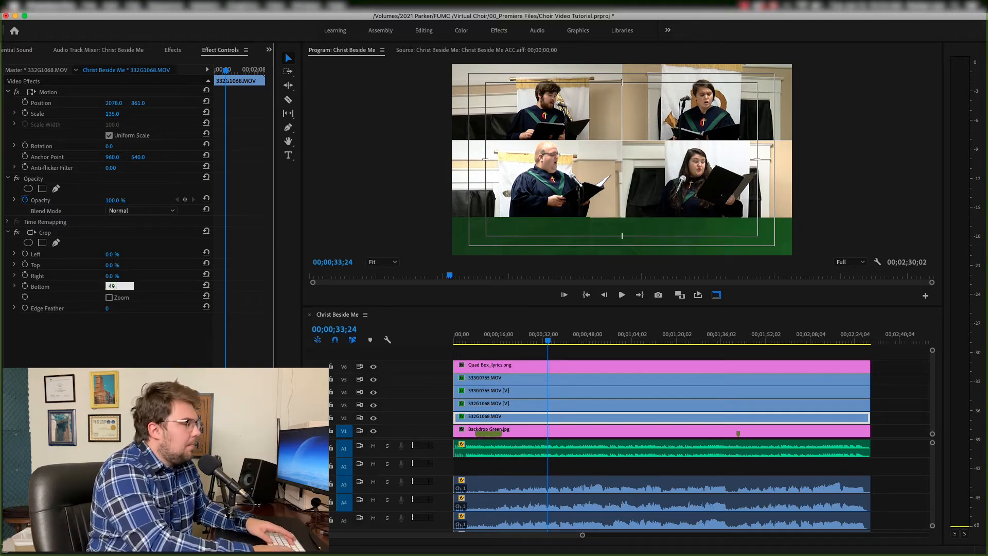
text(7)
key(Return)
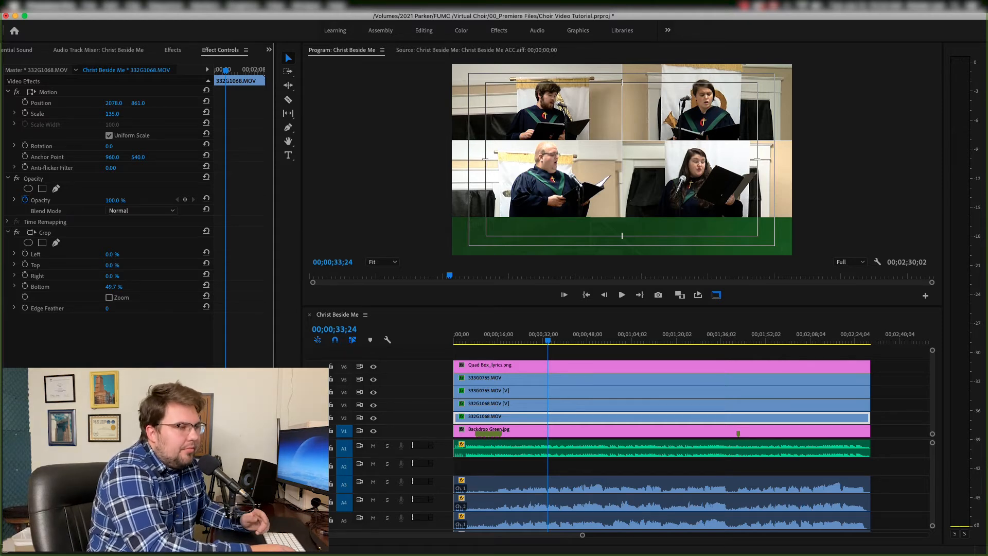
- Change the V2 clip's bottom crop to 49.8%
click(124, 287)
text(49.8)
key(Return)
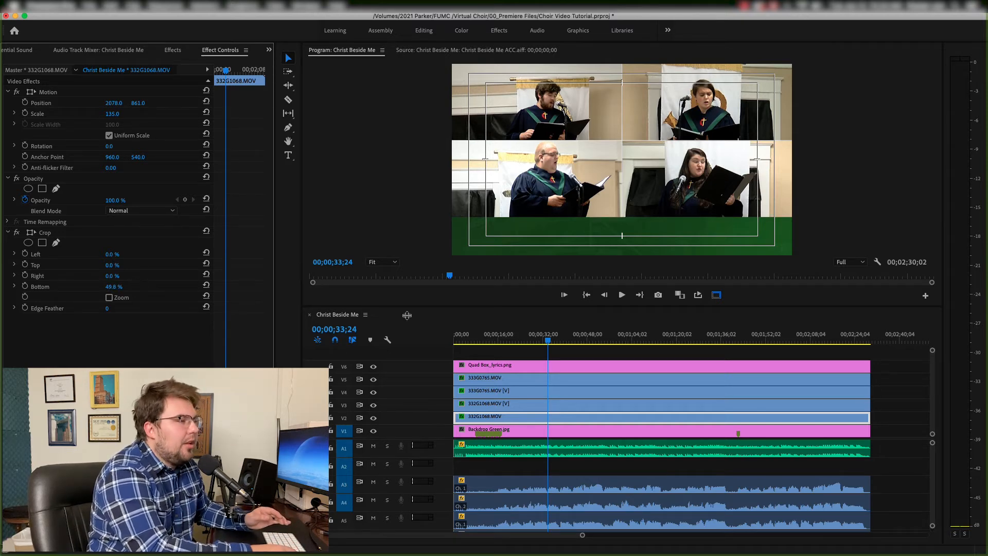
- Return the V2 clip's bottom crop to 49.7%
click(113, 286)
key(BackSpace)
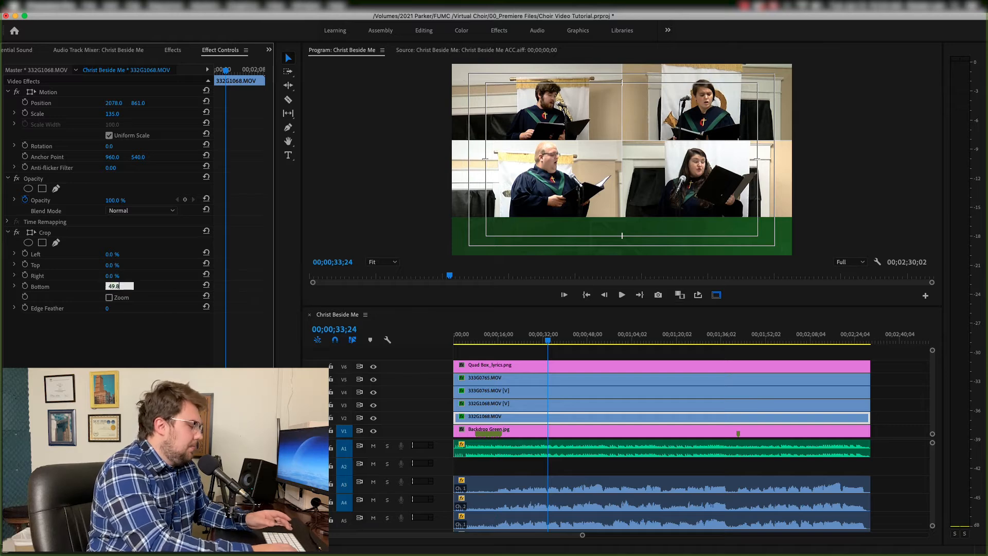
text(7)
key(Return)
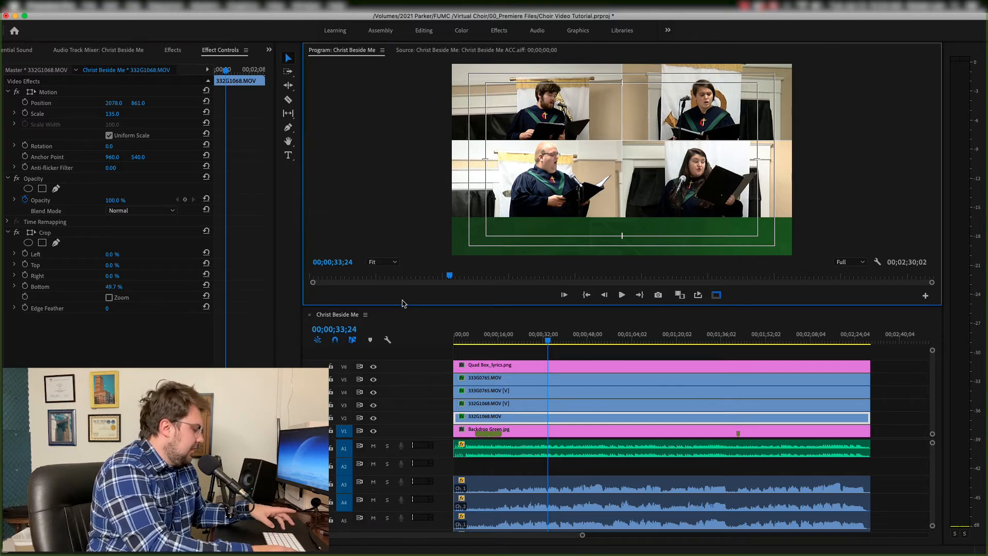
- Preview the program monitor full-size and turn off the safe margin guides
key(grave)
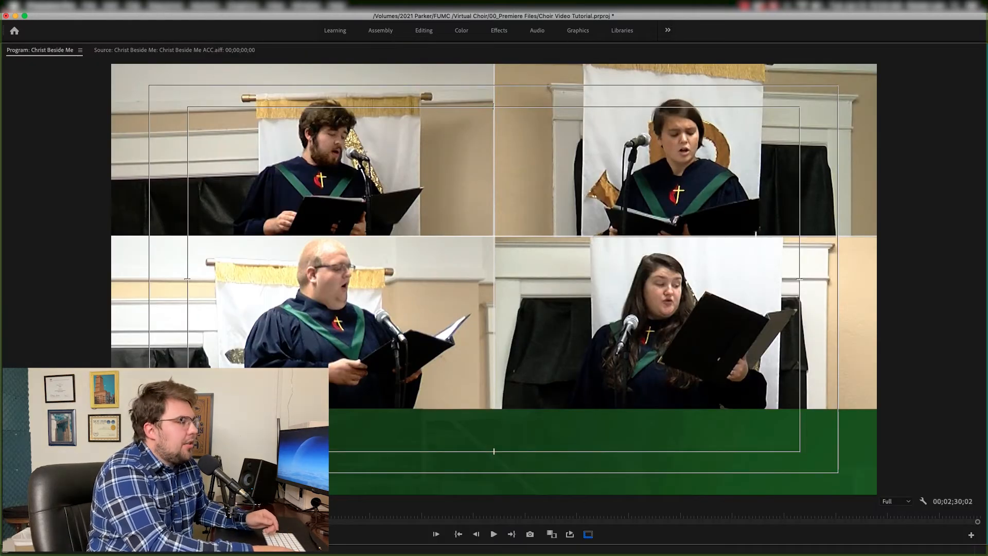
click(589, 534)
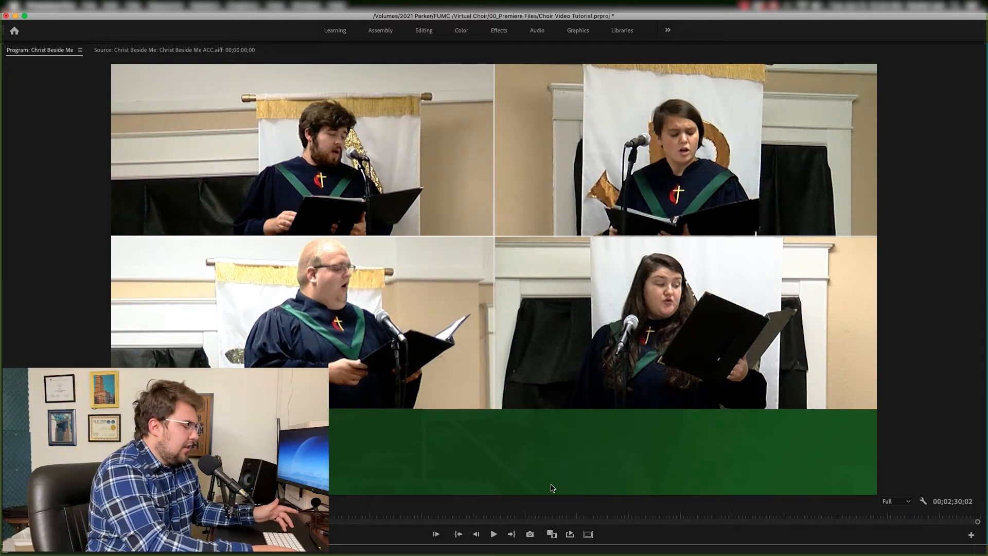
key(grave)
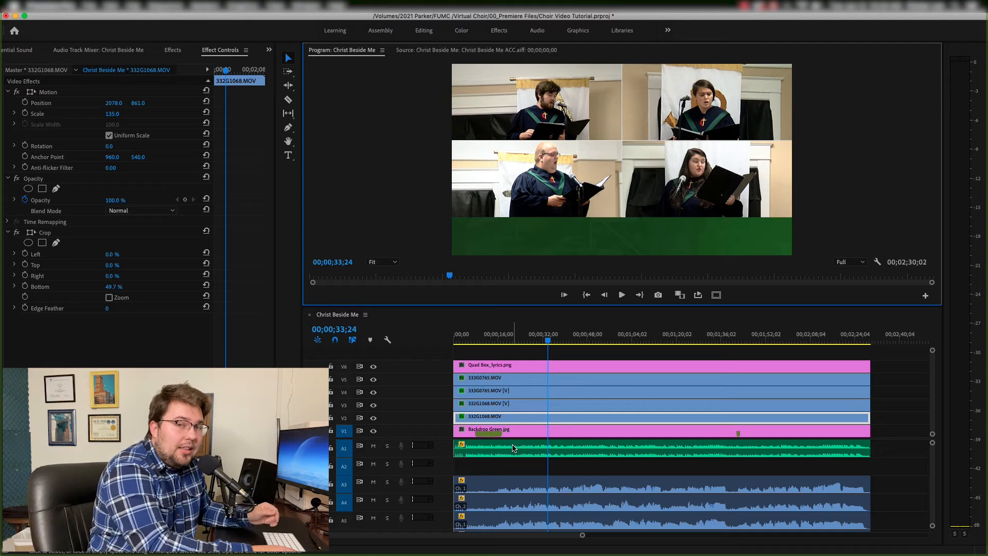
- Expand the lyrics folder in the project and place 1/Christ beside me lyrics.psd on a new video track above all others
scroll(55, 51, up, 5)
click(54, 50)
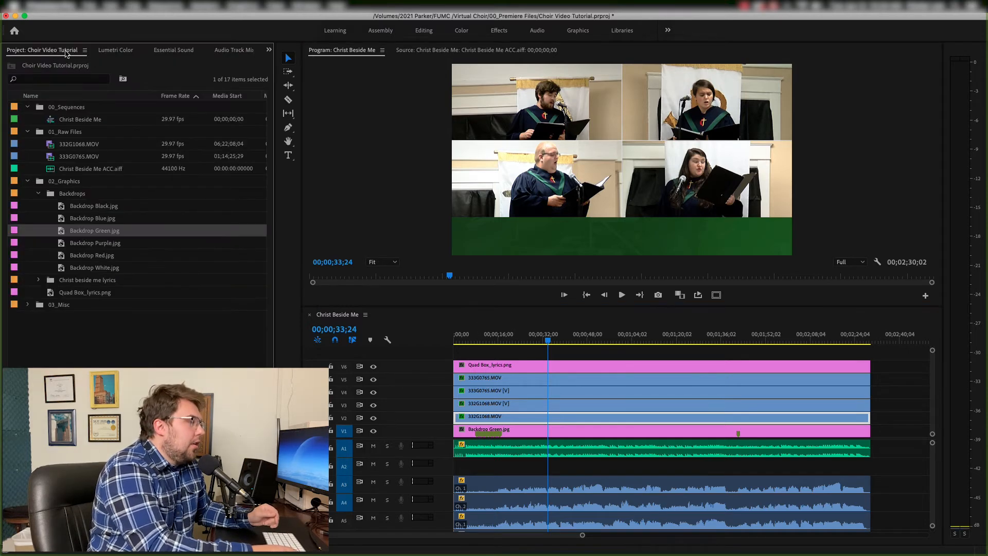
click(38, 194)
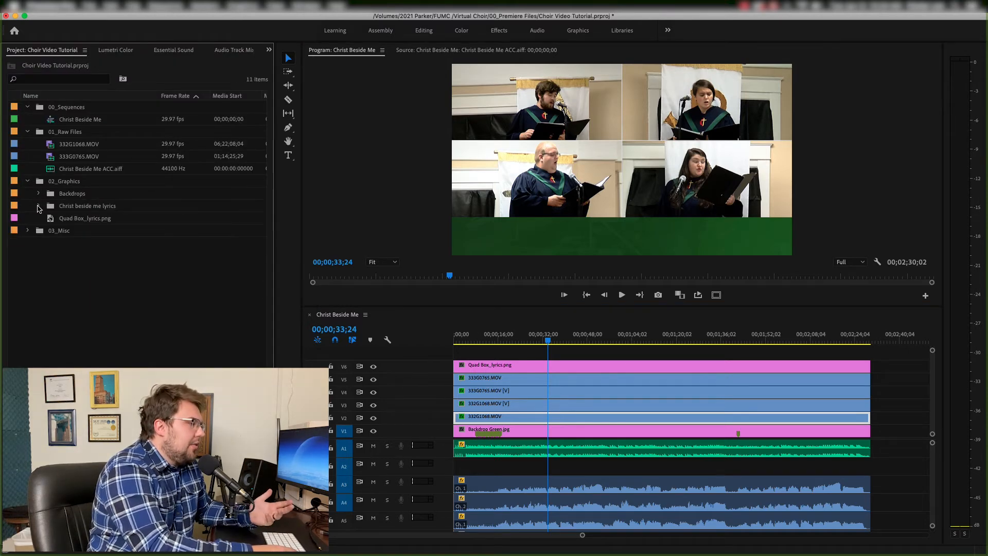
click(38, 207)
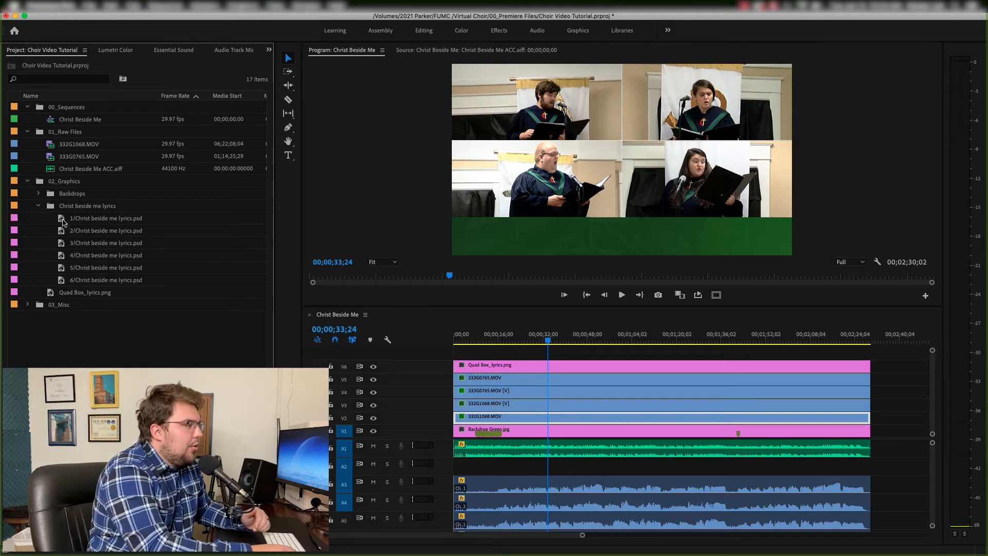
drag(67, 220, 871, 355)
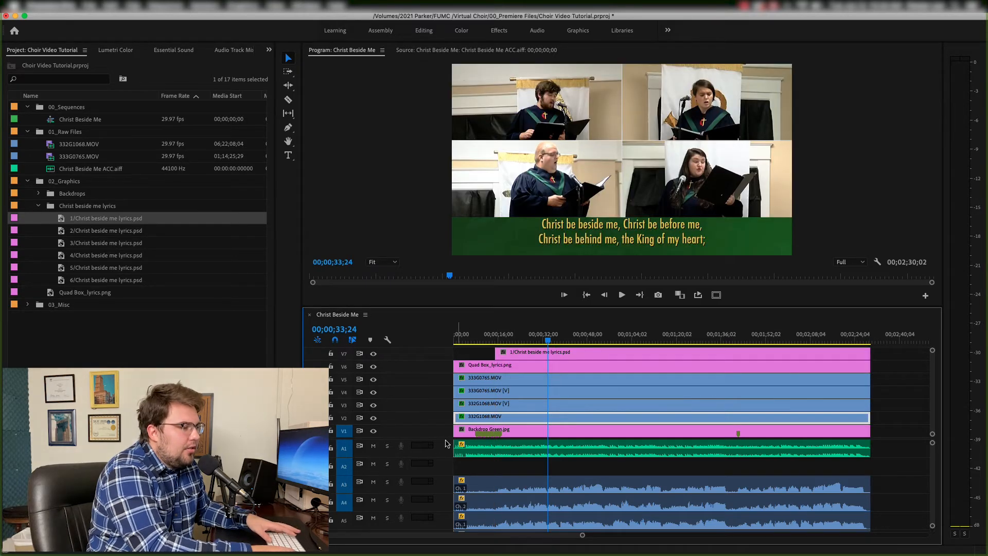
- Preview the lyrics overlay and scale the lyrics clip to frame size
drag(436, 441, 437, 463)
click(495, 343)
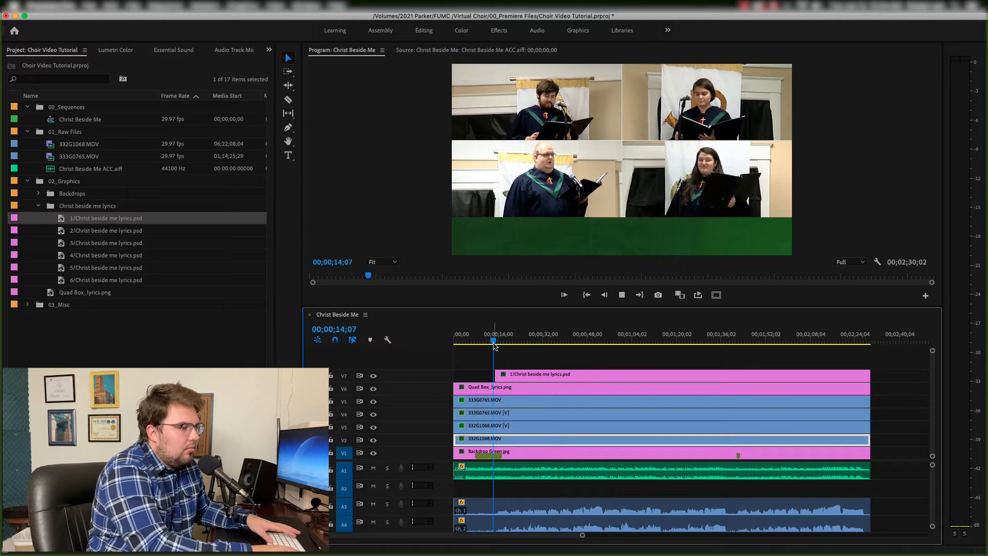
key(space)
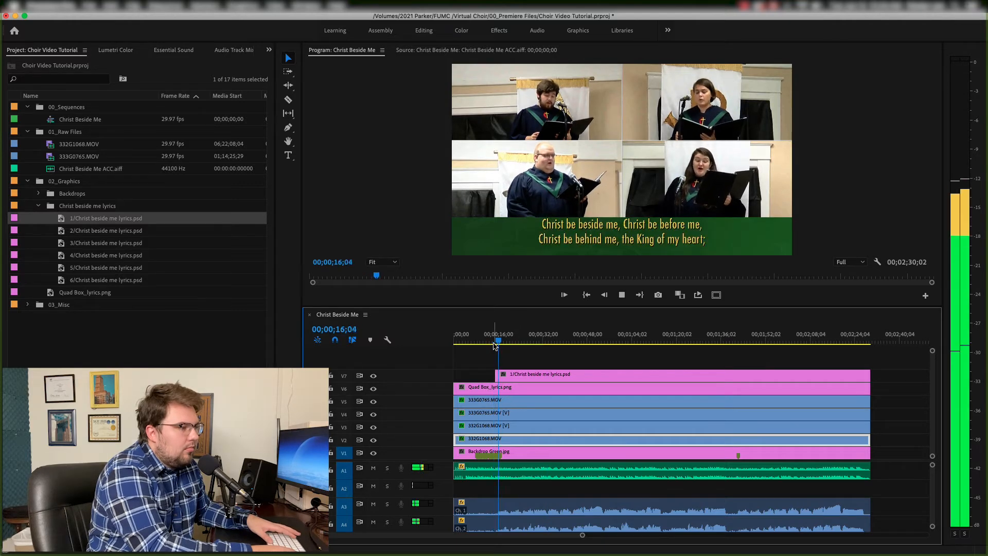
key(space)
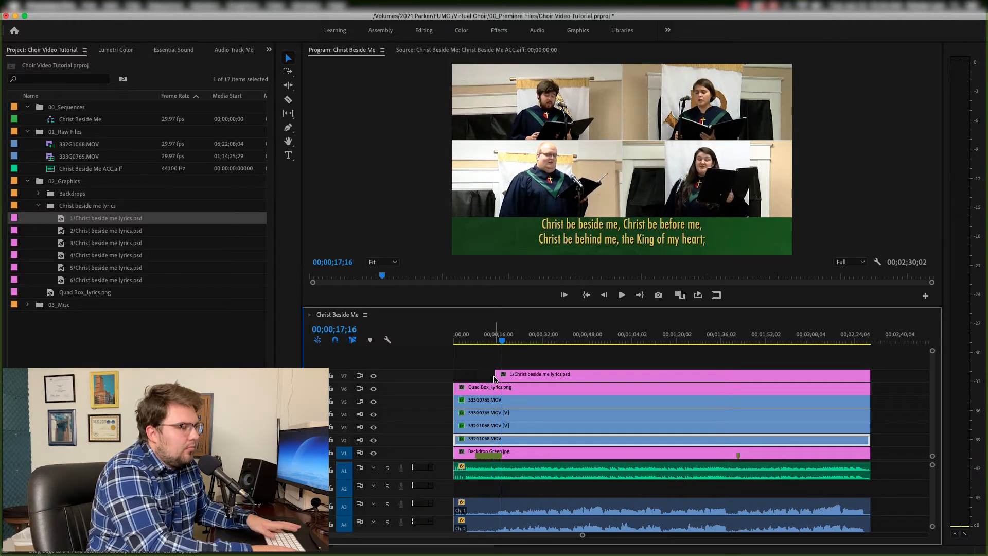
right_click(494, 379)
click(520, 437)
- Play to the end of the first lyric line and split the lyrics clip at the playhead
click(494, 343)
key(space)
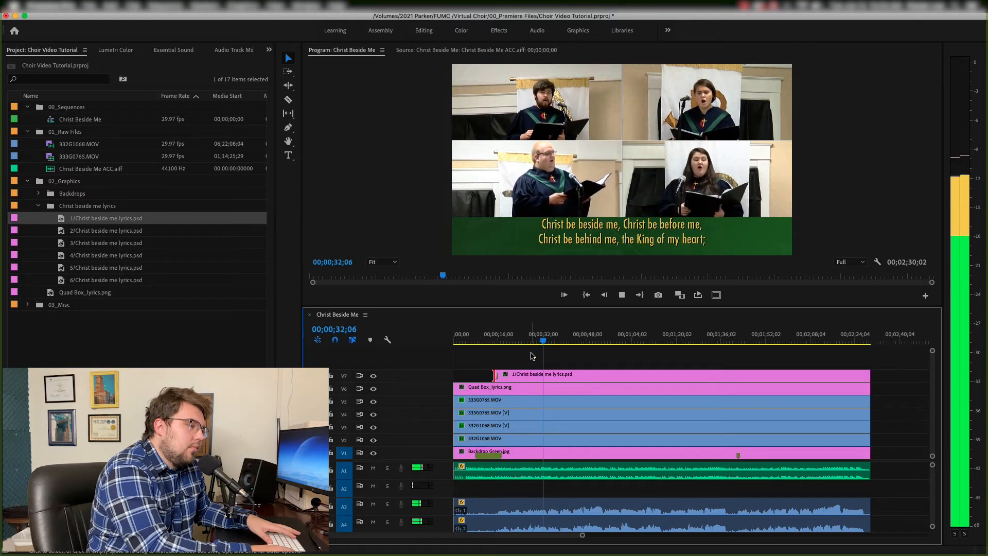
key(space)
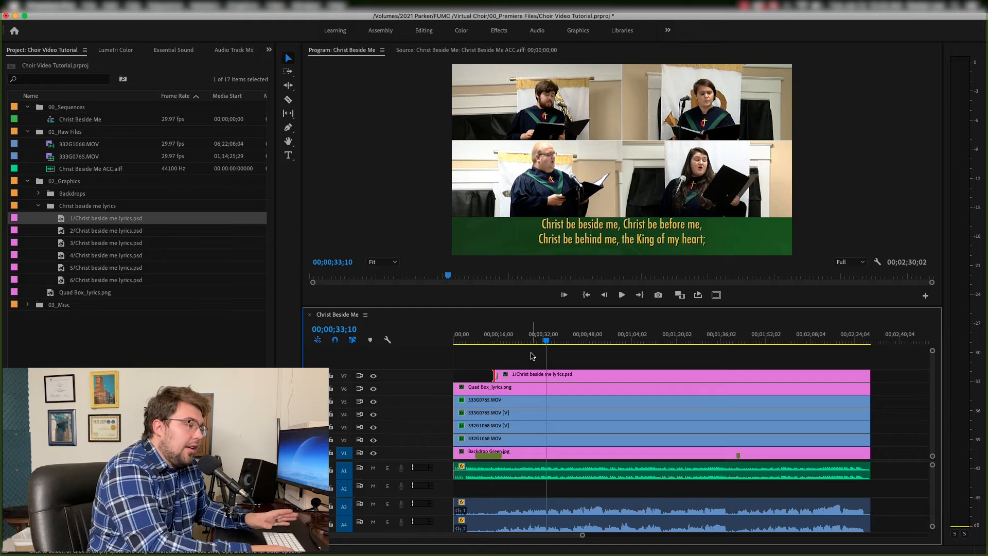
click(551, 375)
key(super+k)
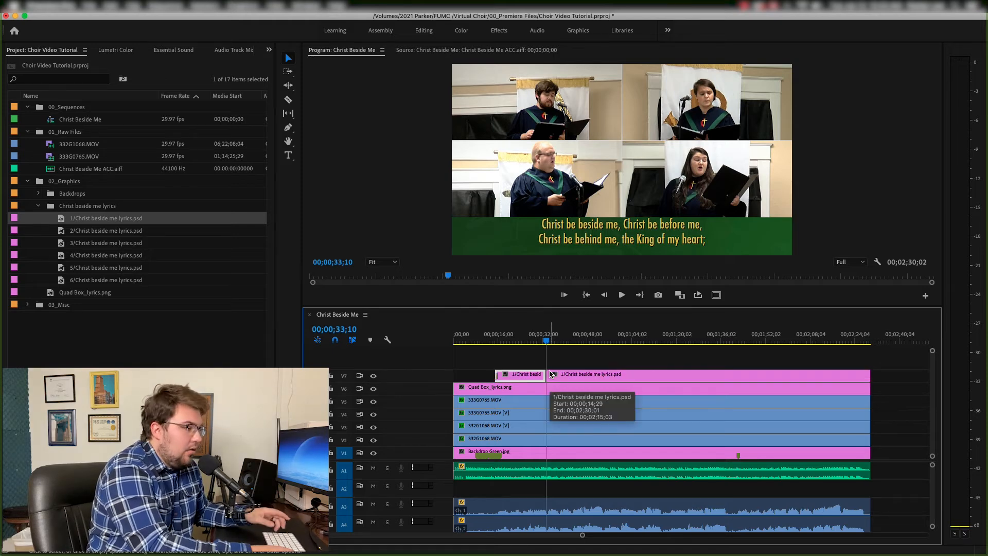
- Replace the second lyrics segment with 2/Christ beside me lyrics.psd from the source monitor
double_click(62, 232)
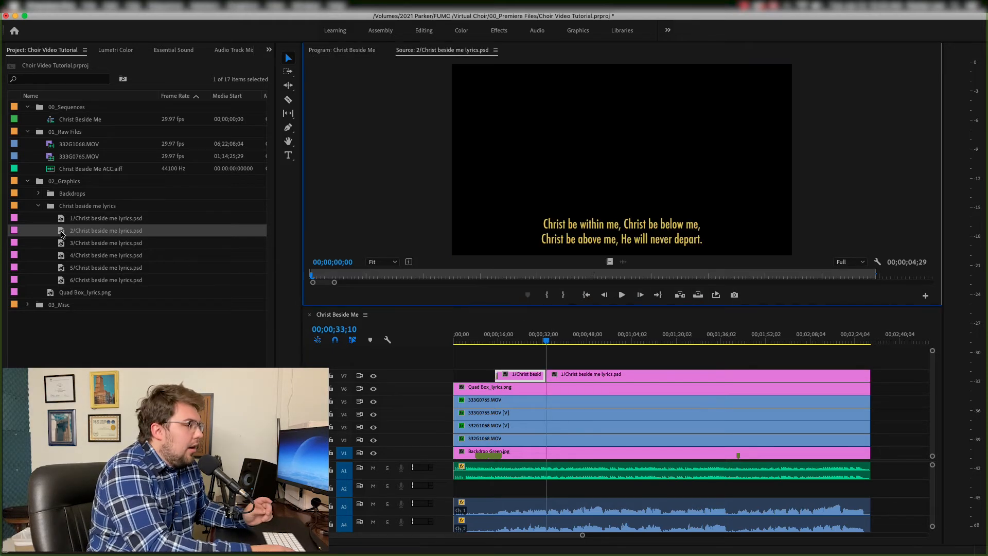
right_click(570, 376)
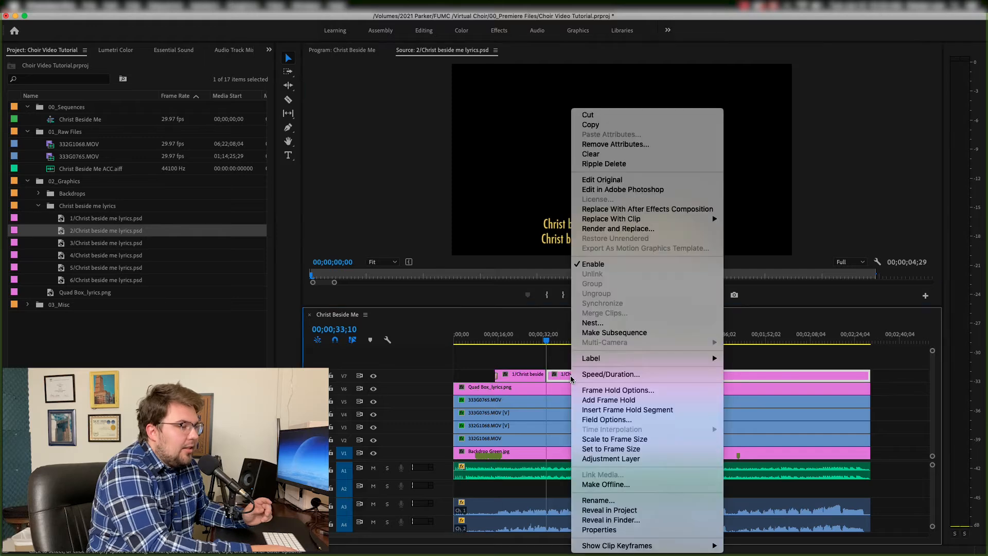
mouse_move(639, 219)
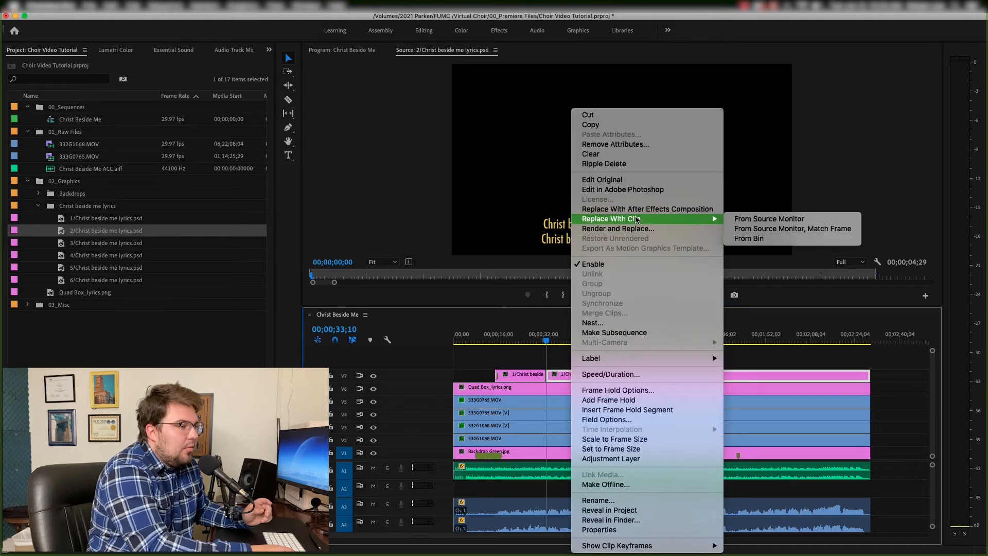
click(745, 220)
click(549, 341)
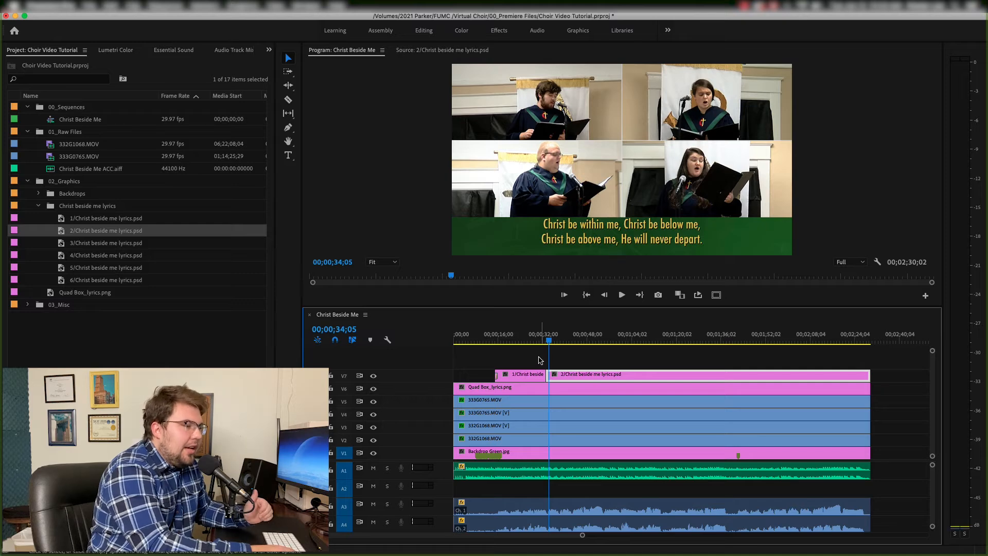
- Open the second lyrics clip in Photoshop and change its second line to 'Christ be above me - He will never depart.'
right_click(567, 380)
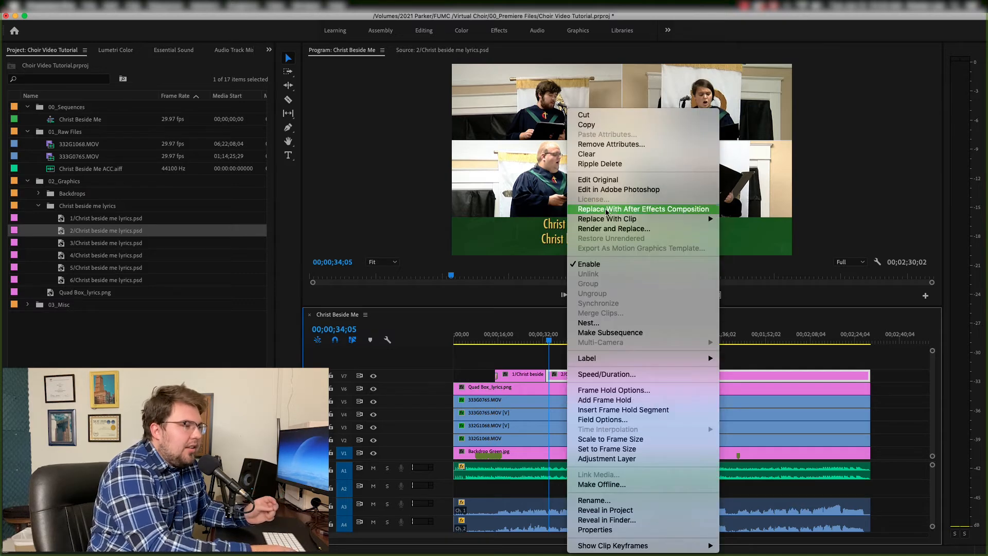
mouse_move(609, 220)
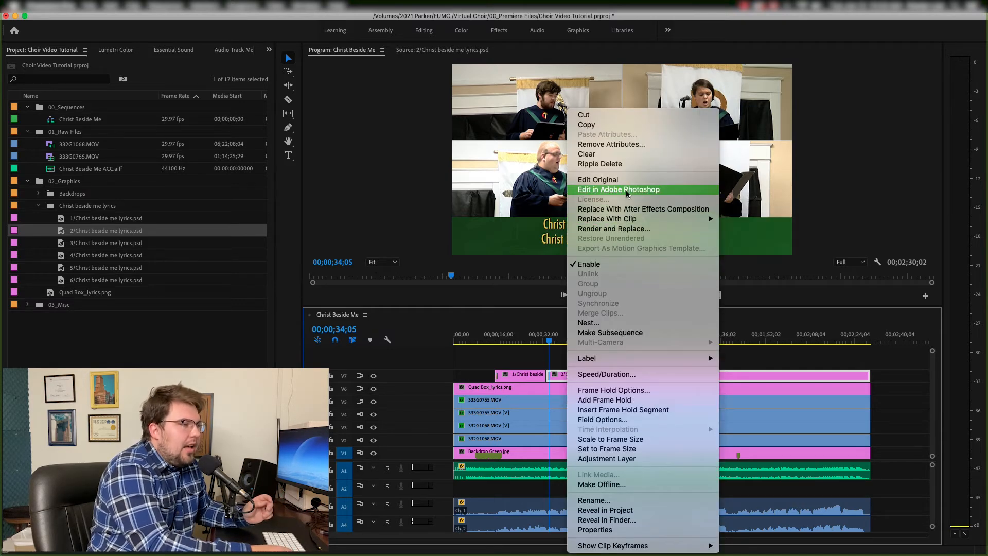
click(626, 191)
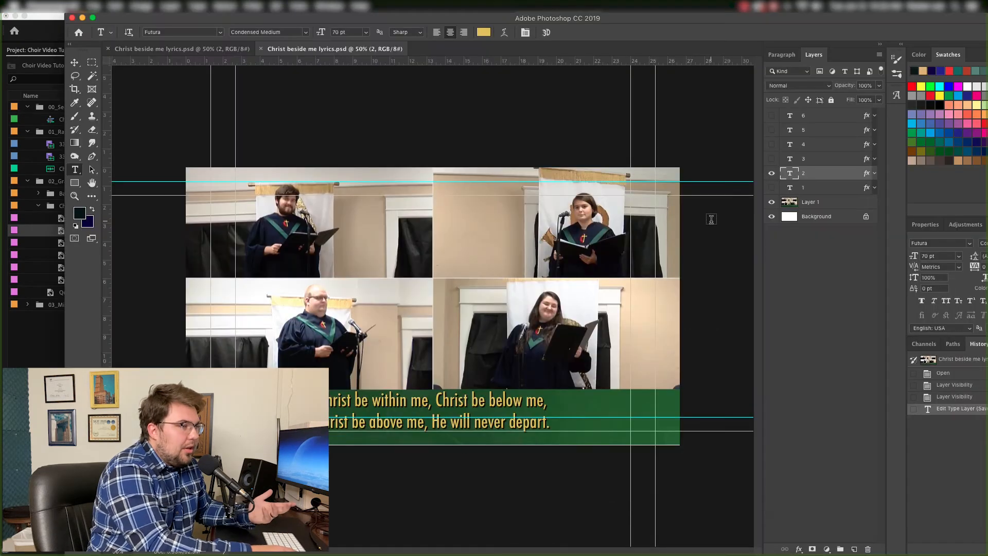
click(426, 426)
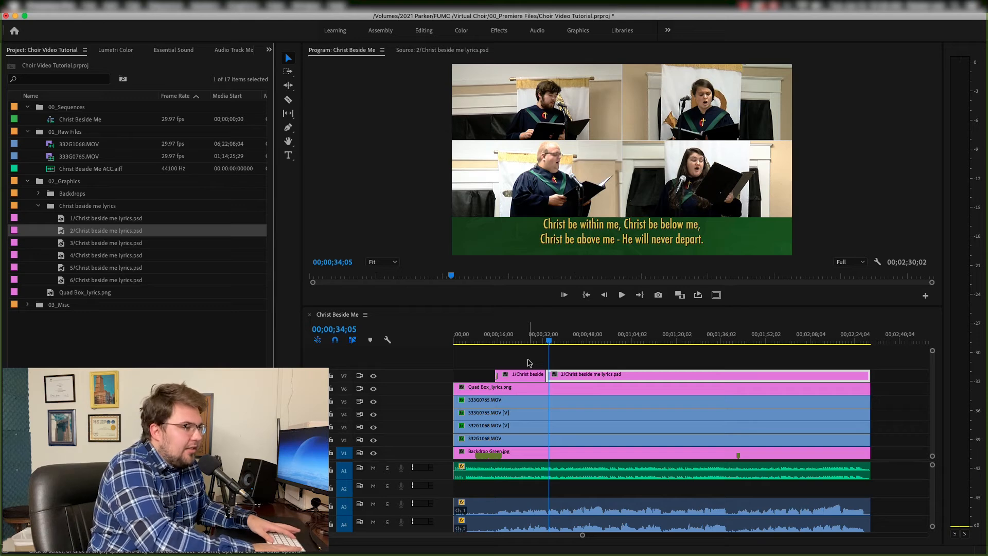
- Split the lyrics clip at the next line change and replace the new segment with 3/Christ beside me lyrics.psd
key(space)
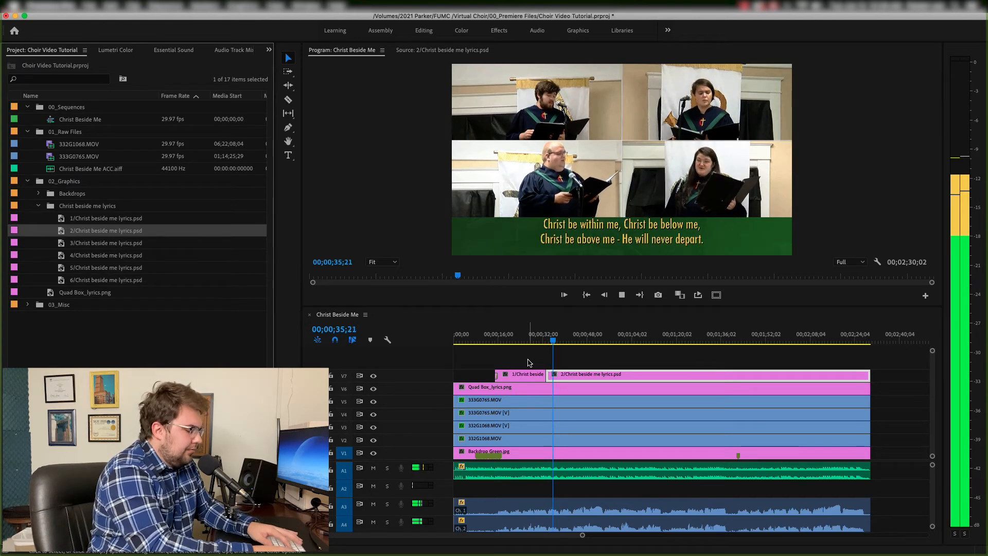
click(525, 362)
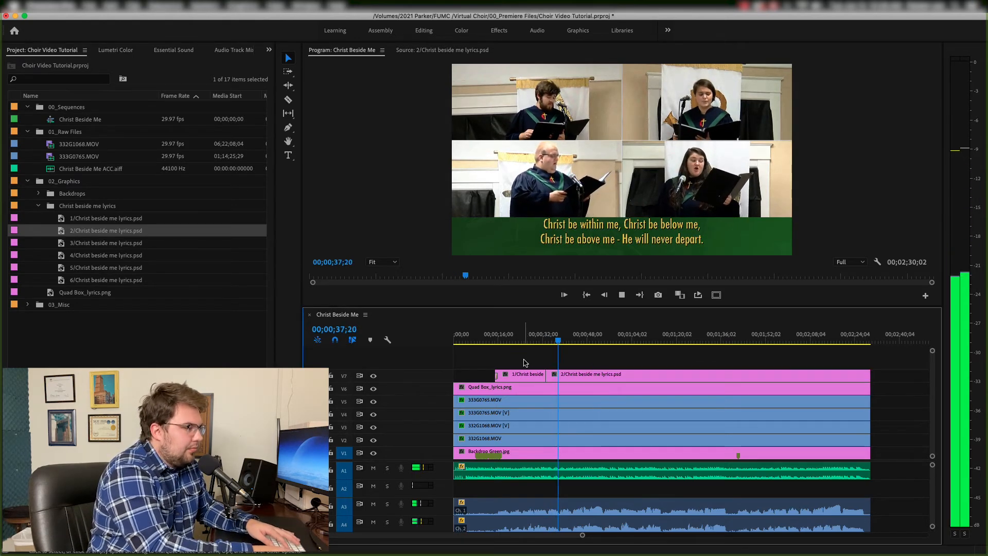
double_click(106, 243)
key(space)
- Split the lyrics clip at the next line change and replace the new segment with 4/Christ beside me lyrics.psd
key(space)
key(super+k)
right_click(633, 375)
click(803, 219)
click(627, 363)
key(space)
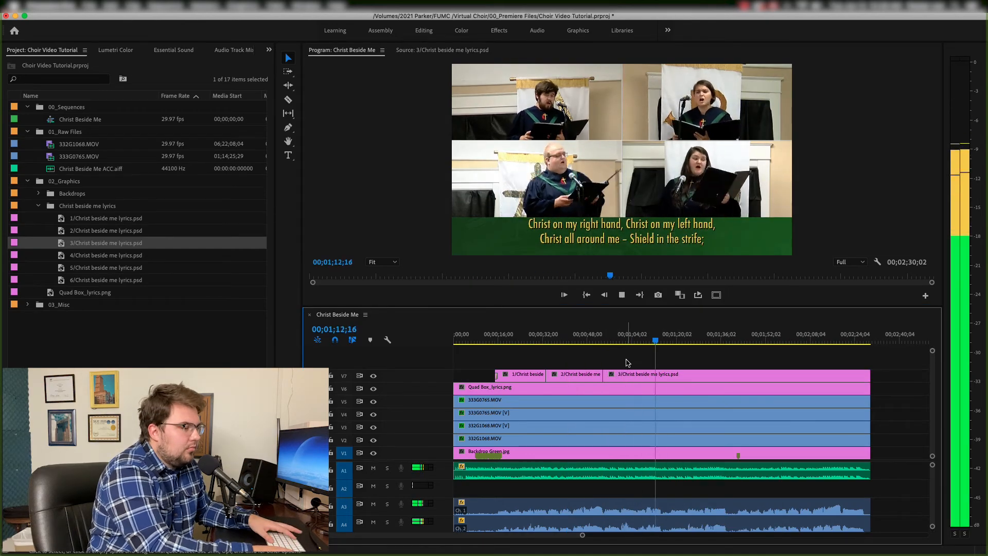
- Split the lyrics clip at the next line change and replace the new segment with 5/Christ beside me lyrics.psd
key(space)
key(super+k)
double_click(106, 255)
right_click(679, 376)
click(850, 219)
key(space)
- Split the lyrics clip at the last line change and replace the final segment with 6/Christ beside me lyrics.psd
key(space)
key(super+k)
double_click(106, 268)
right_click(757, 376)
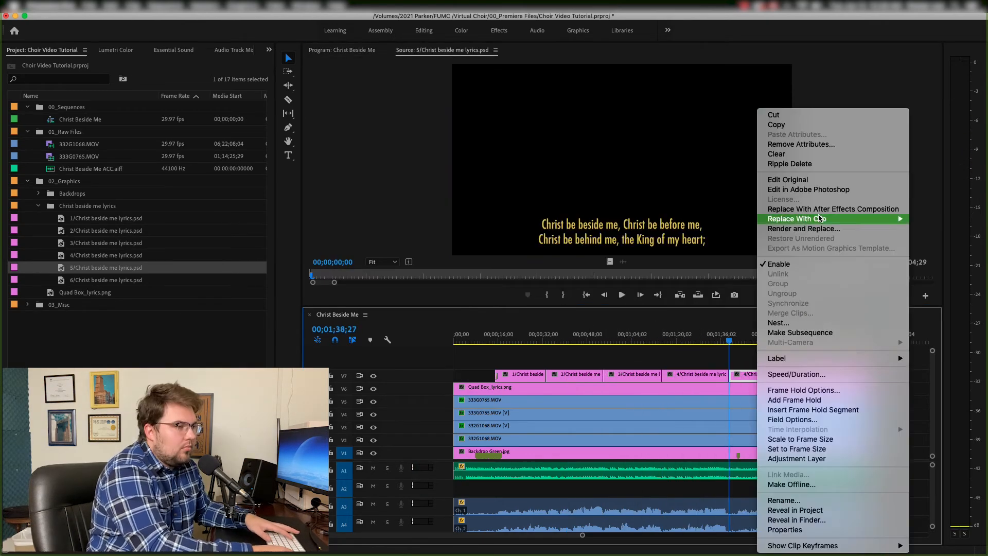
click(720, 219)
click(756, 364)
key(space)
key(space)
key(super+k)
double_click(106, 280)
right_click(827, 376)
mouse_move(871, 219)
click(772, 219)
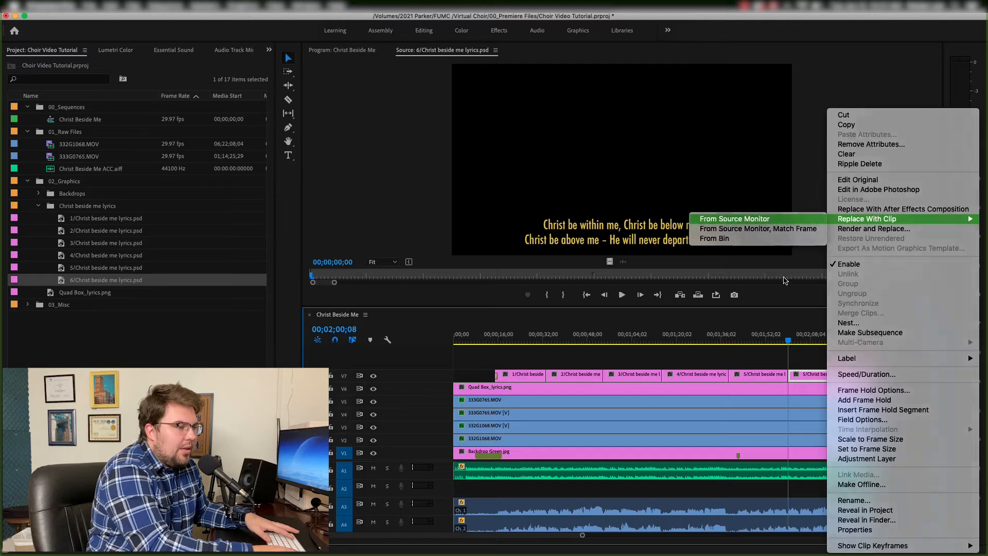
click(762, 218)
- Play back the sequence around the first lyric change to review the lyric timing
key(space)
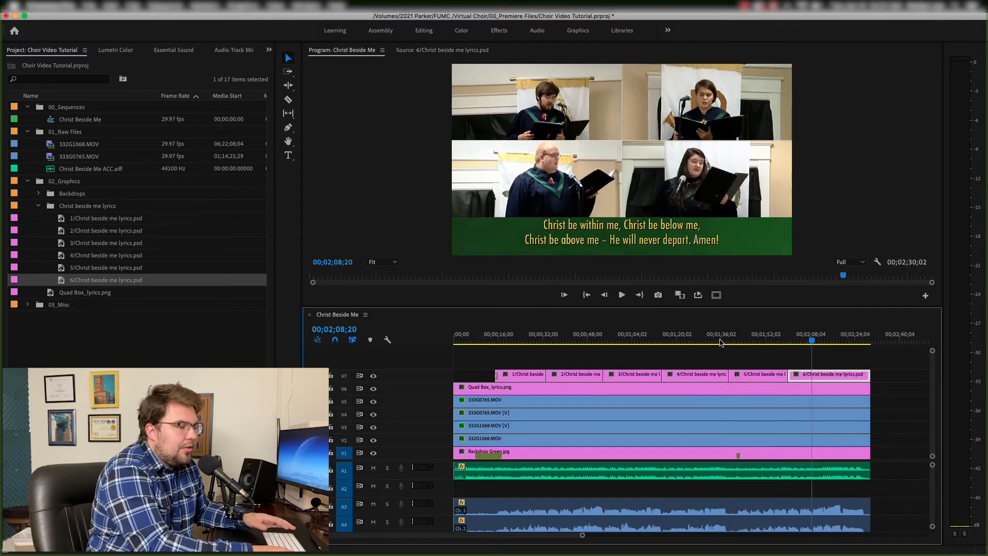
click(531, 340)
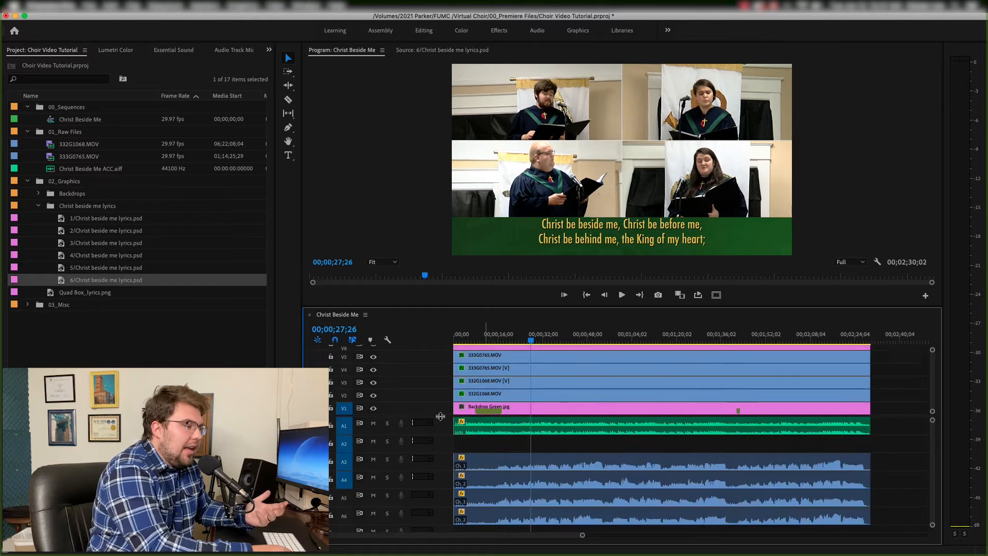
scroll(441, 462, down, 2)
drag(520, 341, 543, 341)
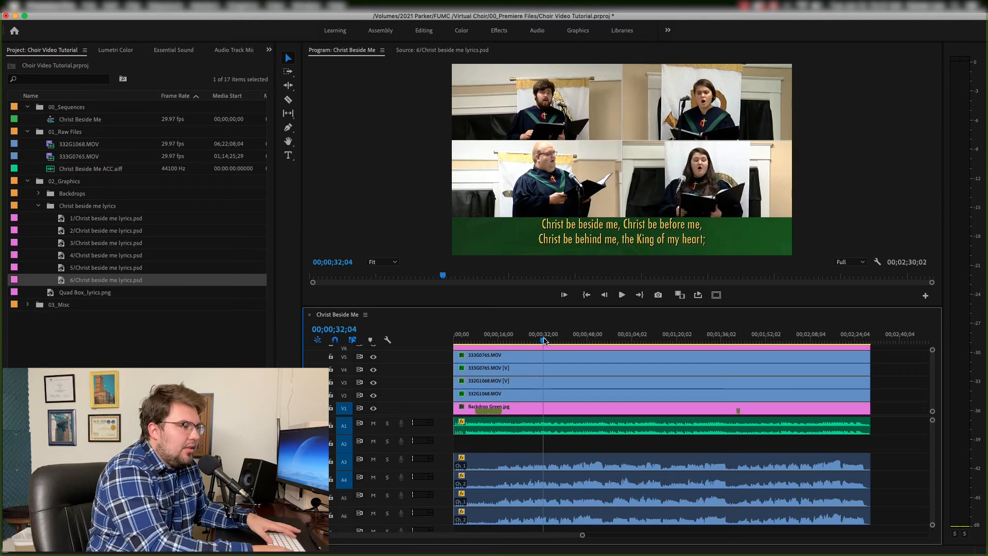
scroll(526, 362, up, 2)
key(space)
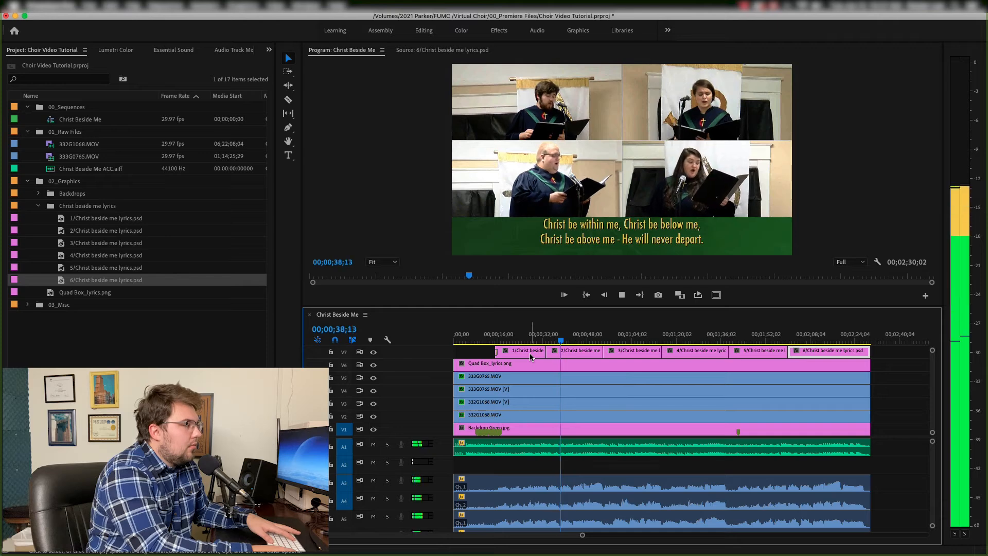
key(space)
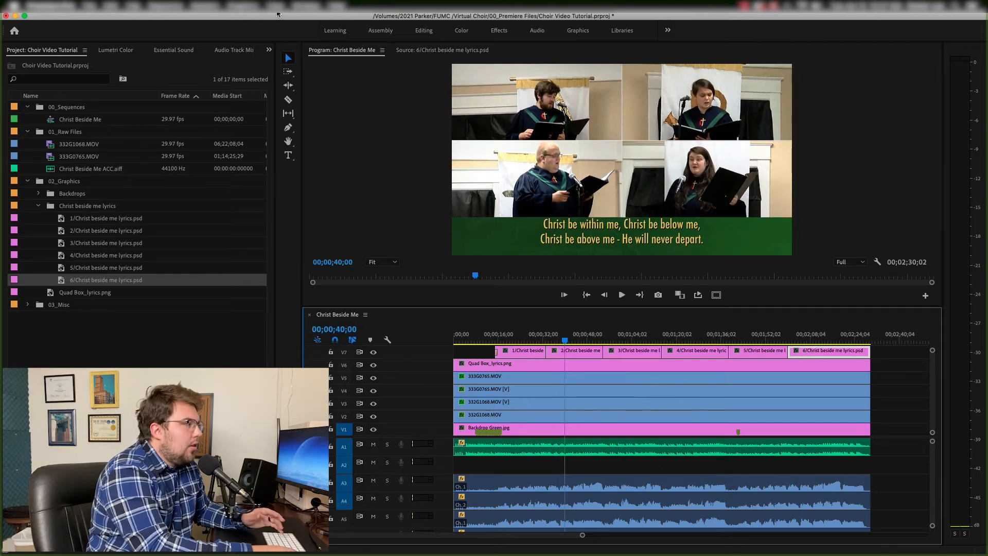
- Switch to the Audio workspace
click(536, 32)
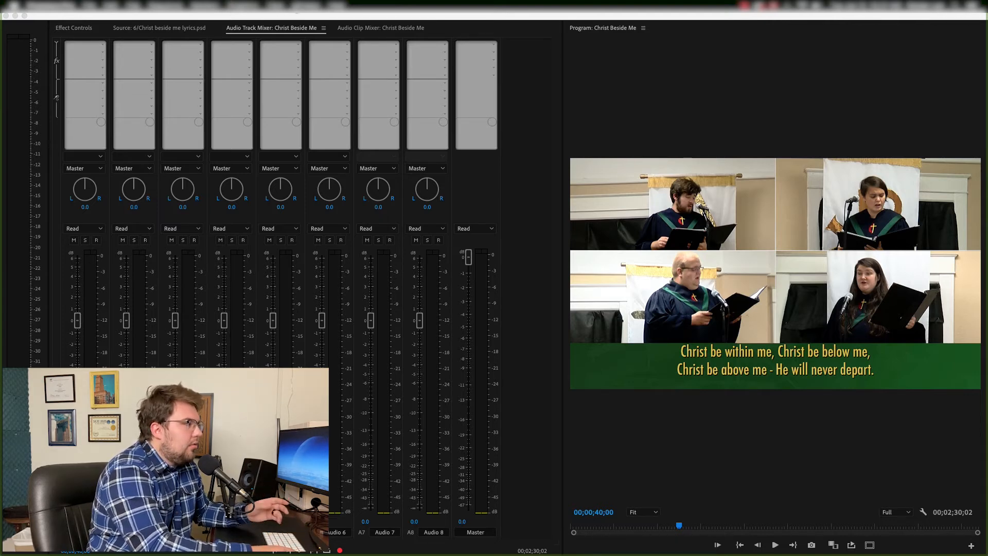
click(306, 6)
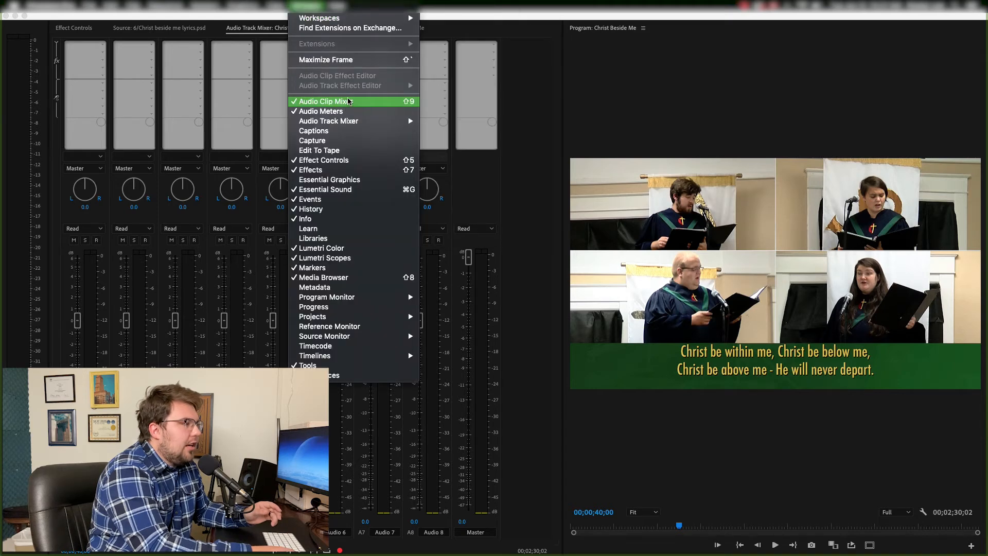
mouse_move(349, 20)
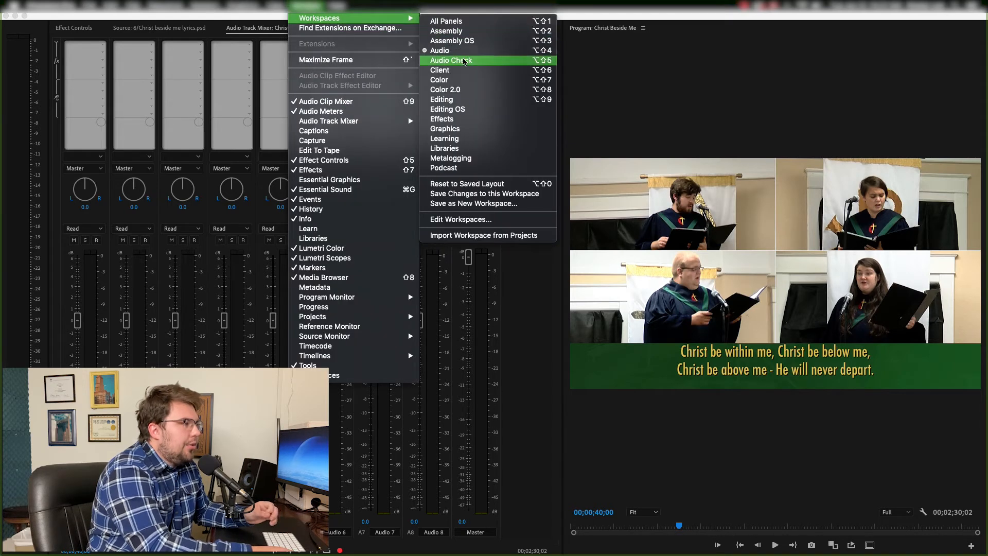
click(463, 42)
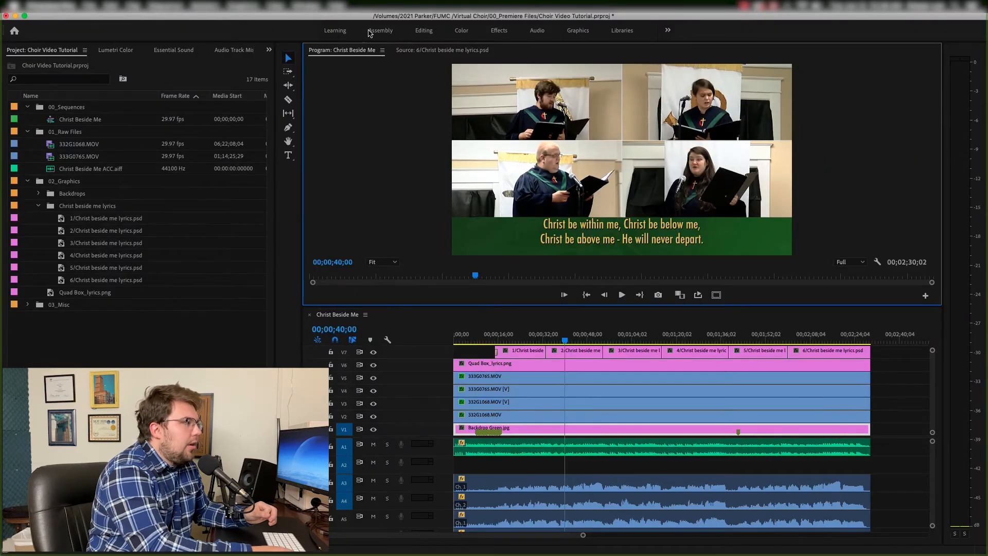
click(532, 34)
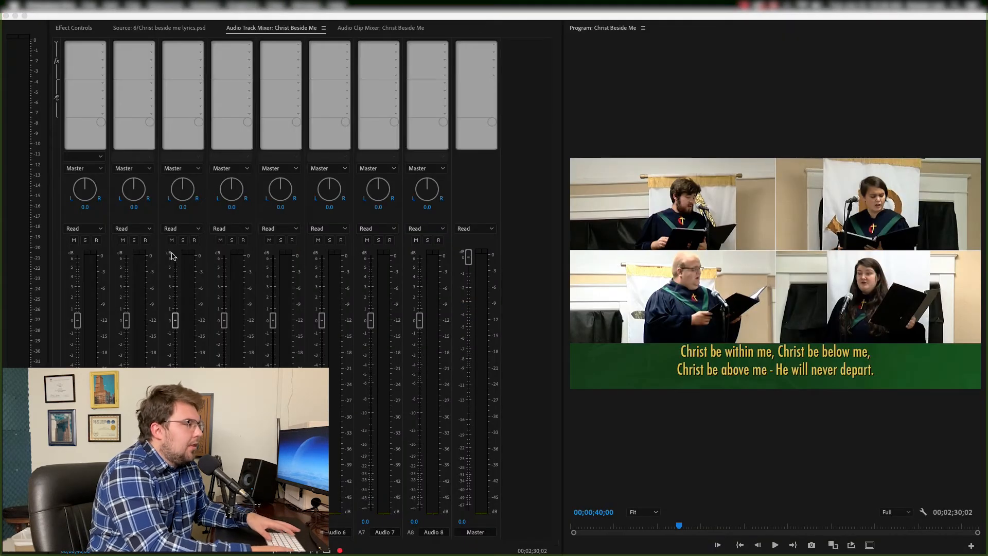
- Play back the sequence while watching the audio track mixer levels
click(712, 470)
key(space)
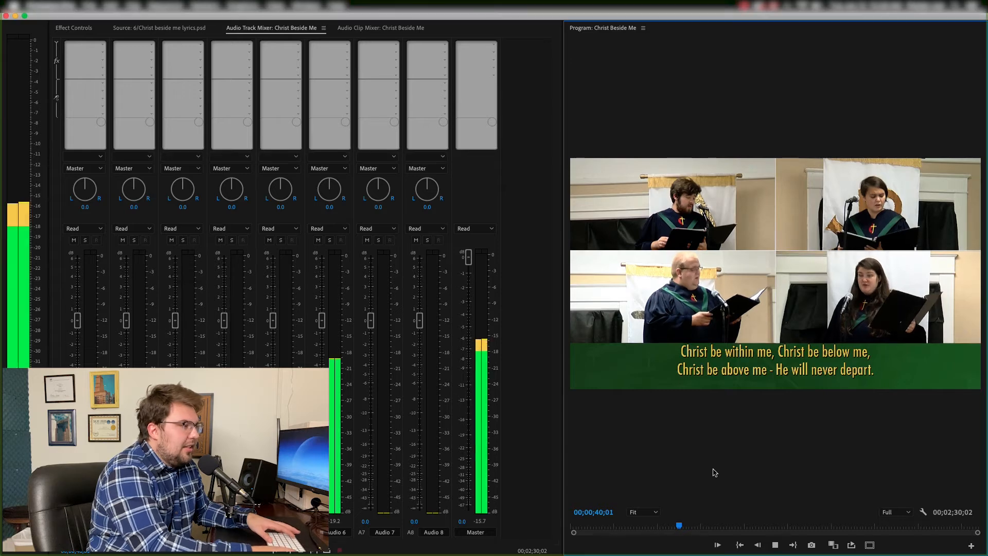
key(space)
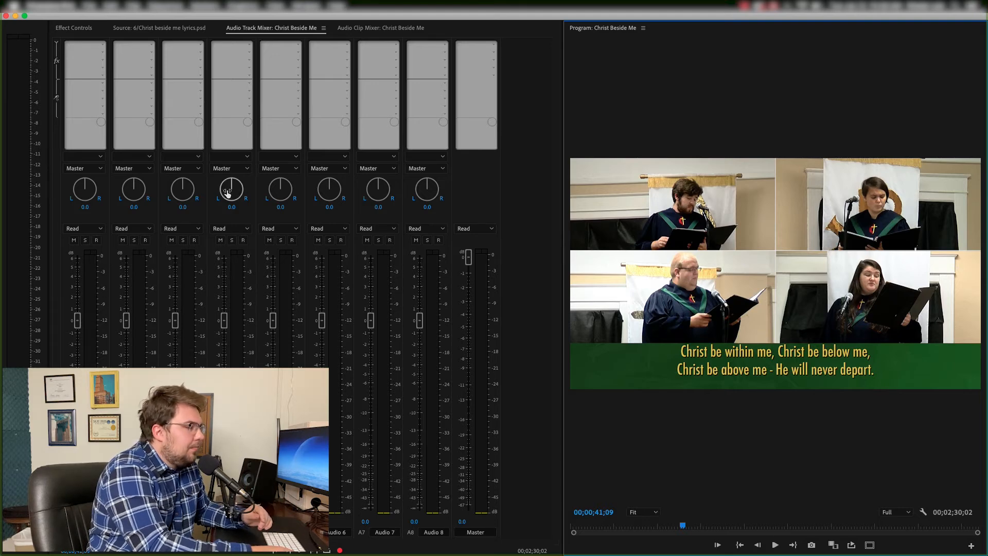
- Pan the singer tracks alternately left and right, to about -25.2, 26.4, -12.4 and 14.9, and preview playback
drag(178, 191, 161, 192)
drag(234, 193, 329, 190)
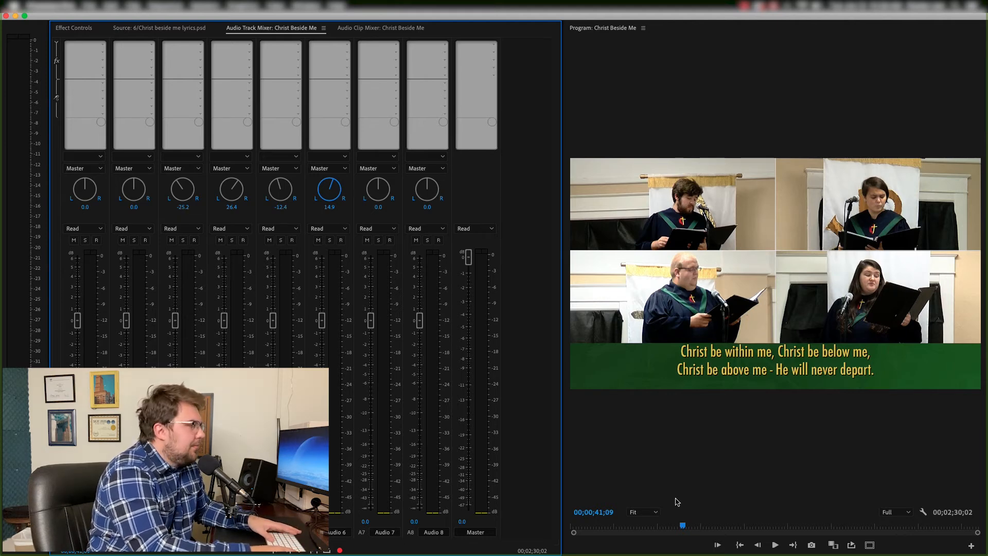
key(space)
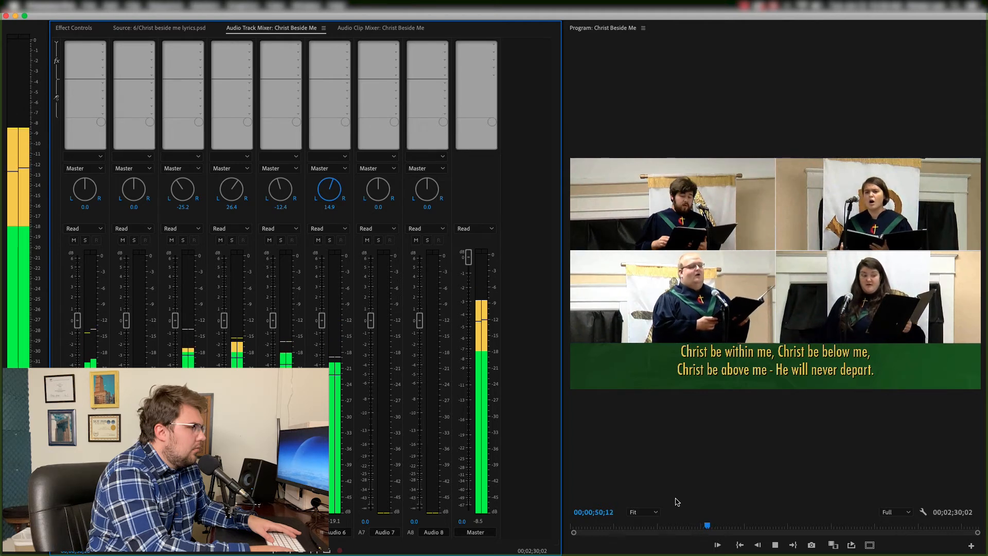
key(space)
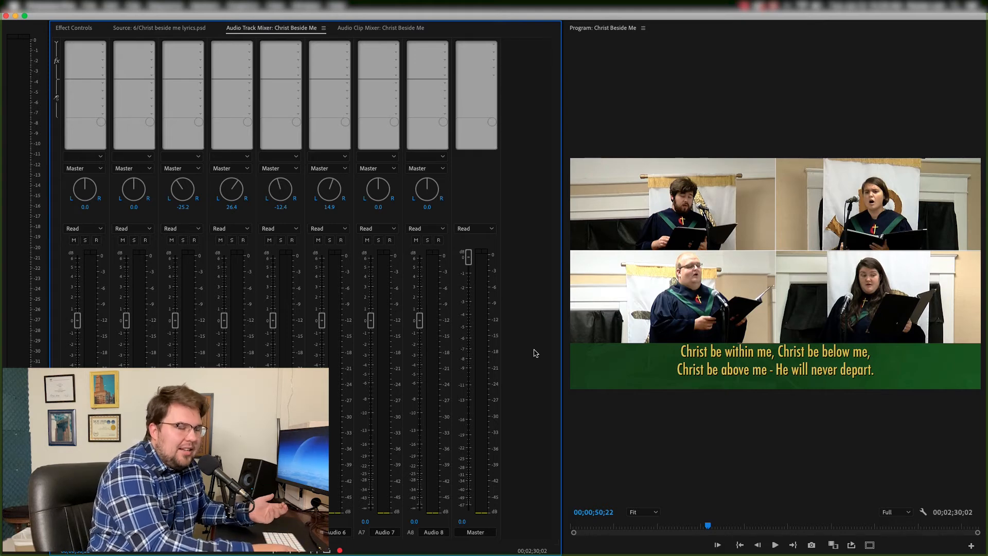
- Add a Studio Reverb effect to the Master track with the Vocal Reverb (large) preset and preview playback
click(492, 53)
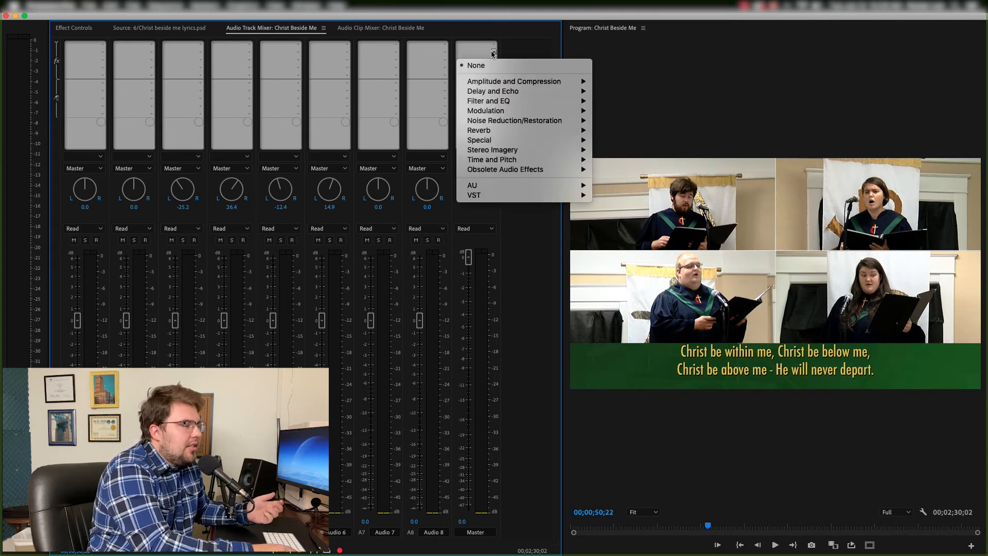
click(627, 140)
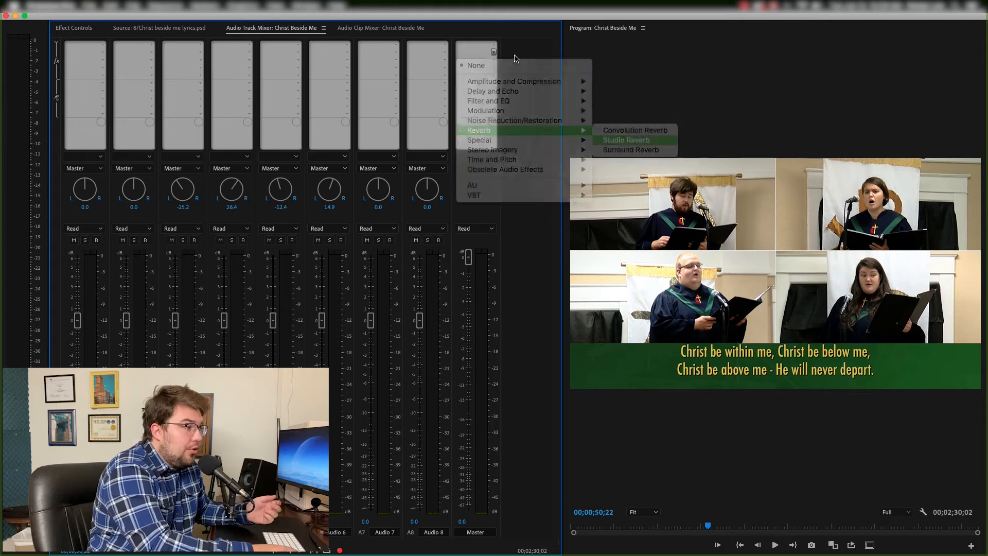
double_click(480, 54)
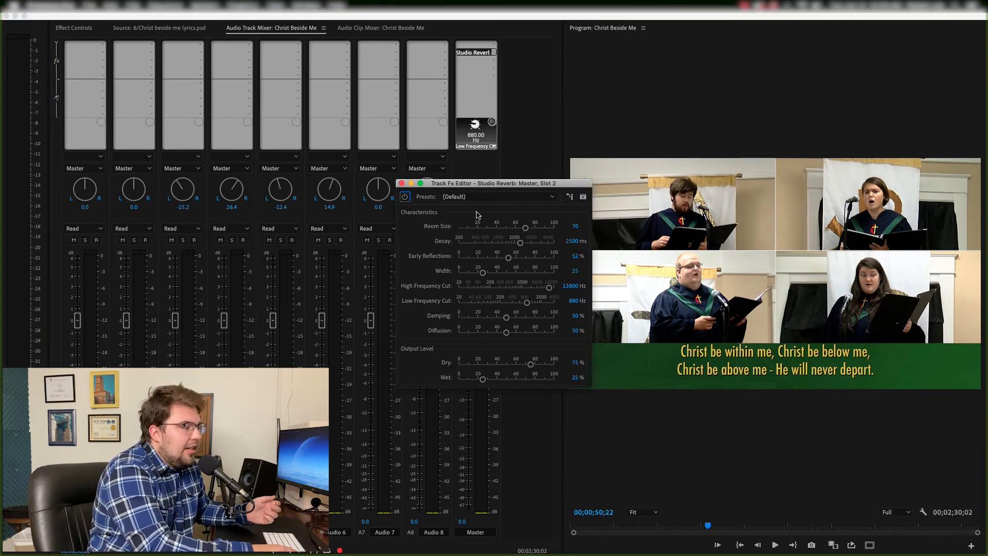
click(472, 200)
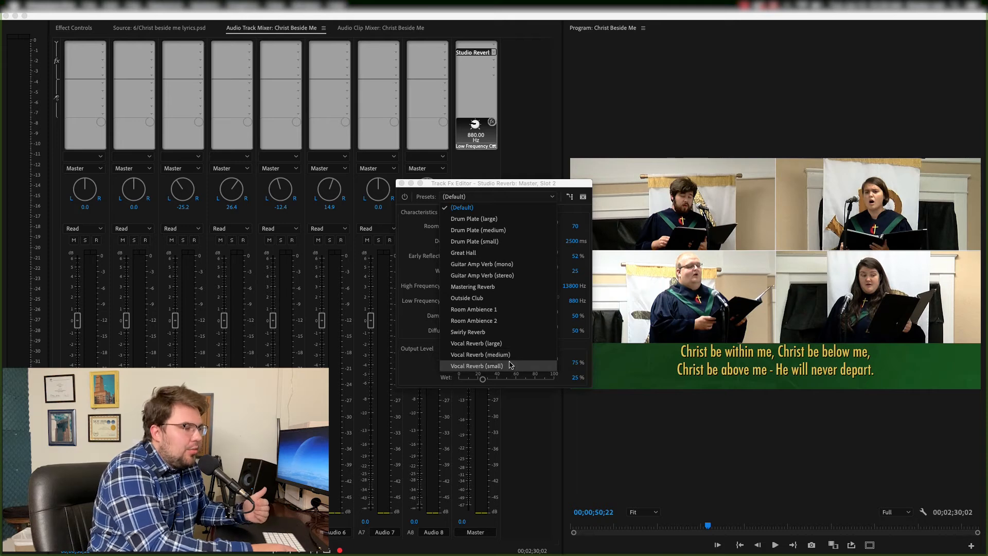
click(495, 343)
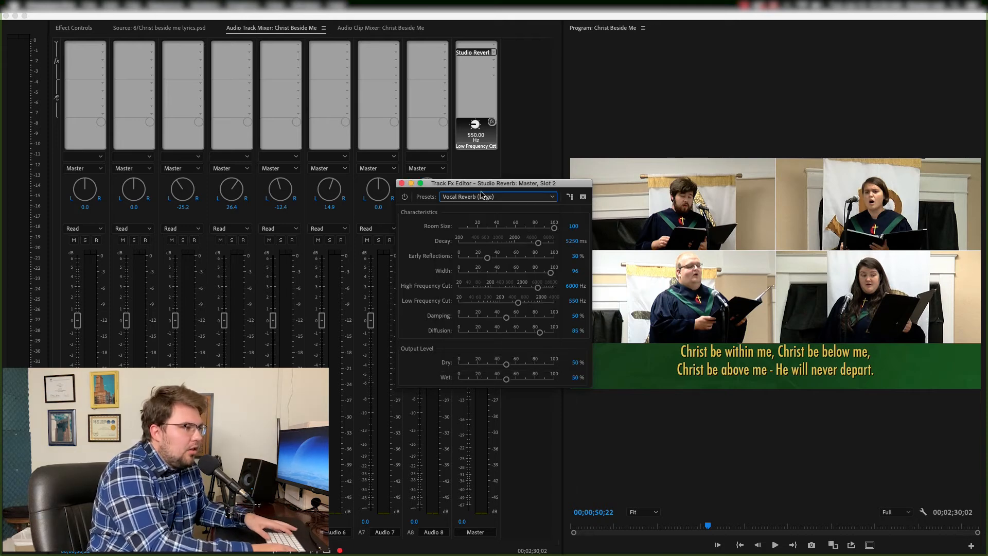
key(space)
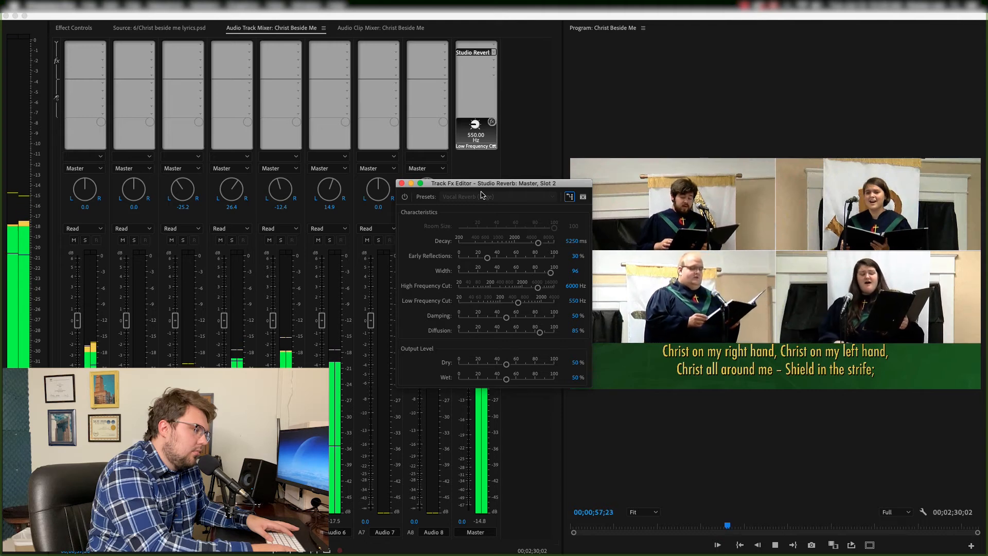
key(space)
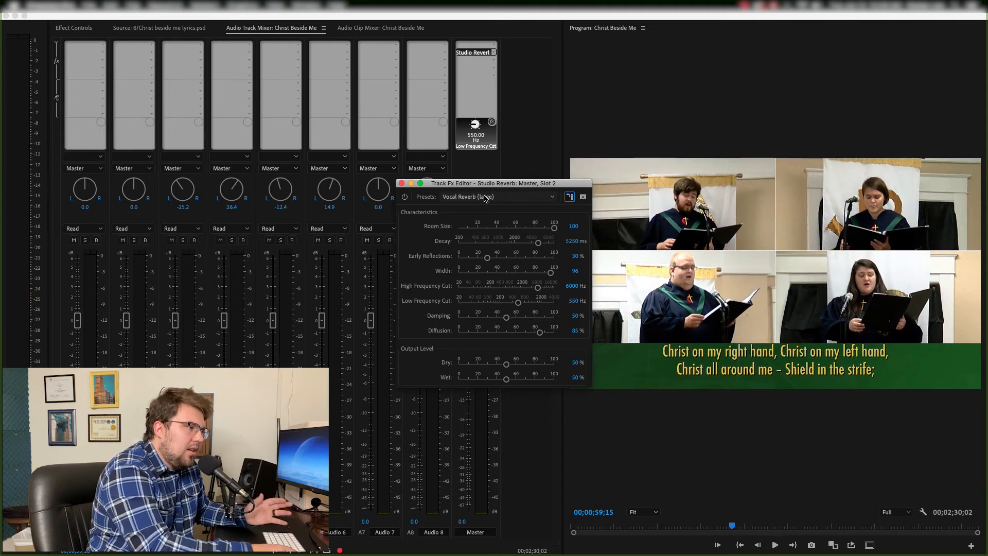
- Switch the reverb preset to Vocal Reverb (small), preview playback, and close the reverb editor
click(481, 196)
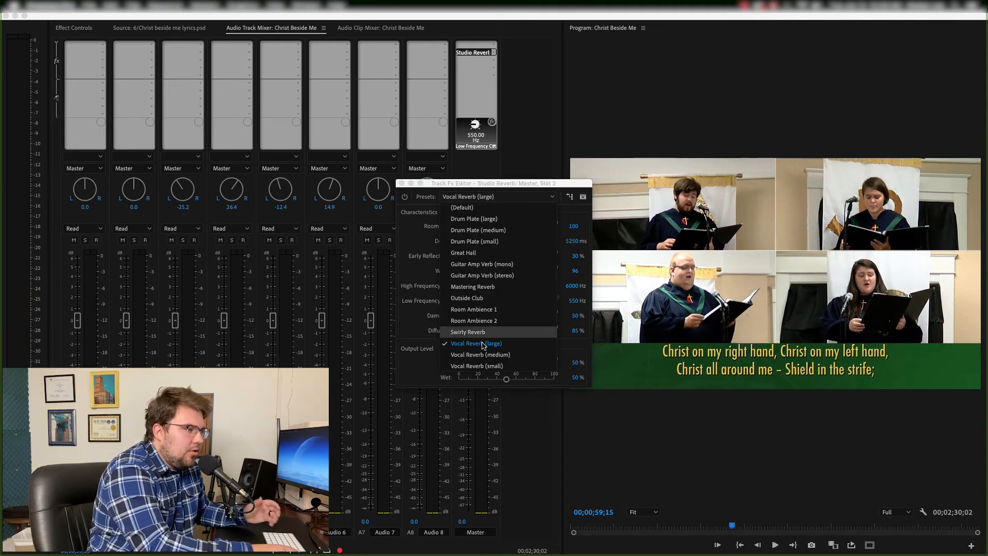
click(484, 365)
key(space)
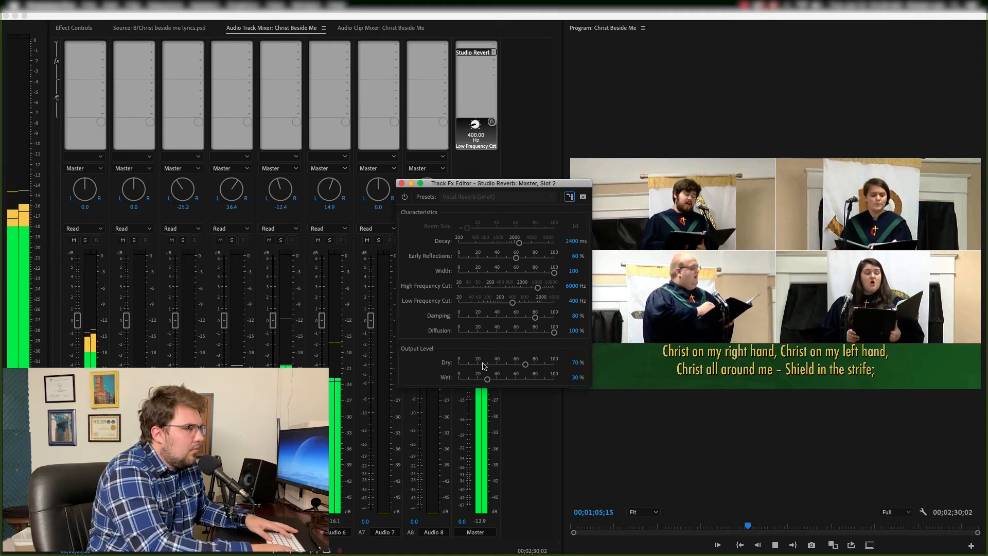
key(space)
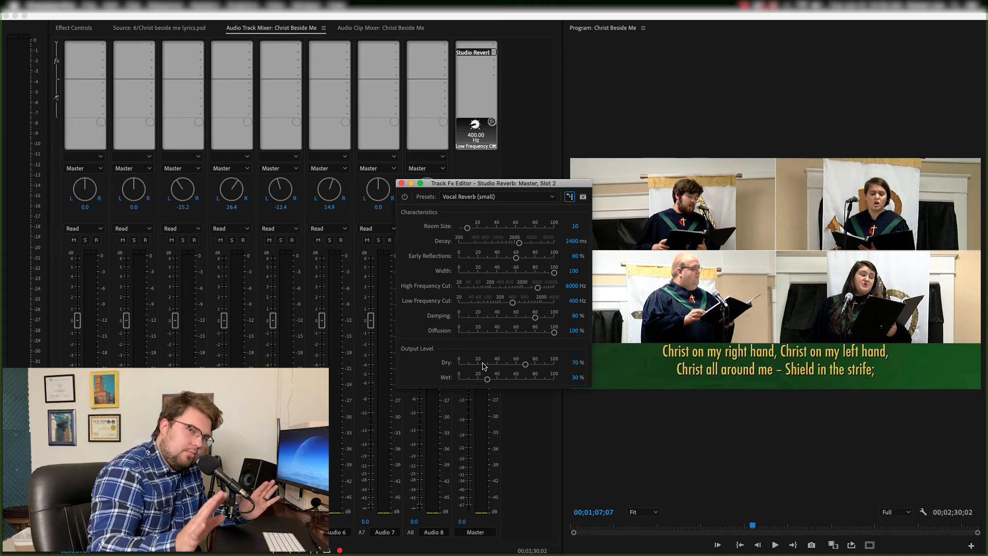
click(402, 184)
- Add a Multiband Compressor effect to the Master track and open its settings
key(space)
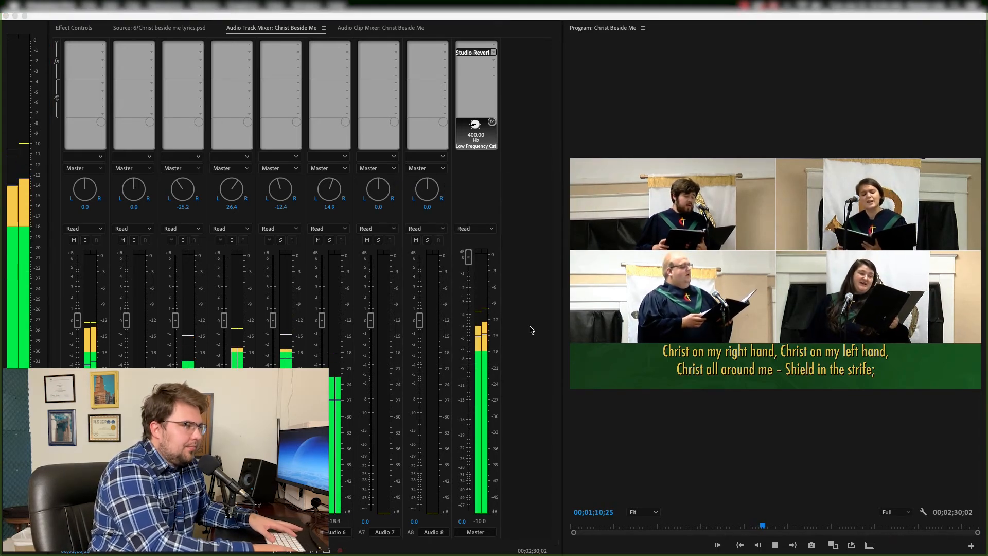
key(space)
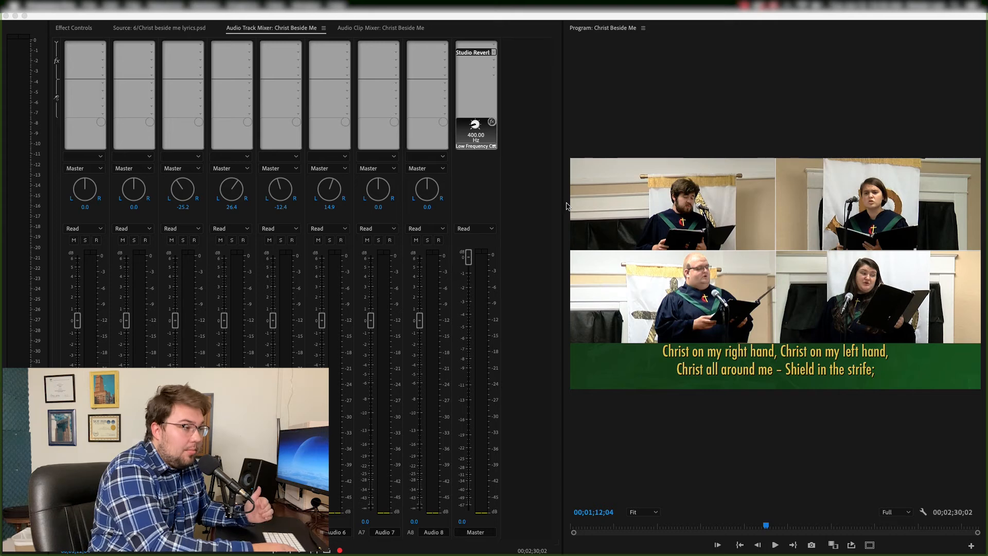
click(494, 64)
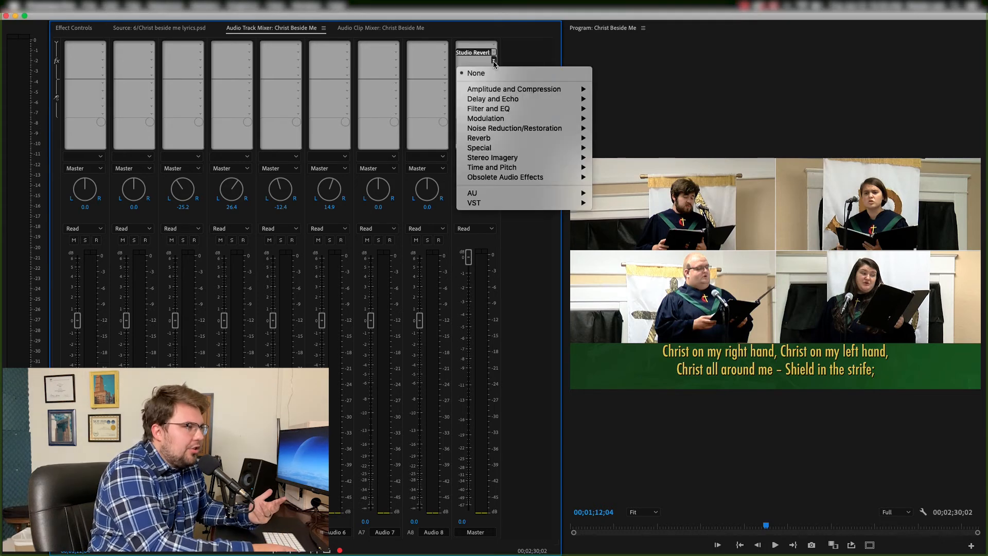
mouse_move(499, 89)
click(656, 150)
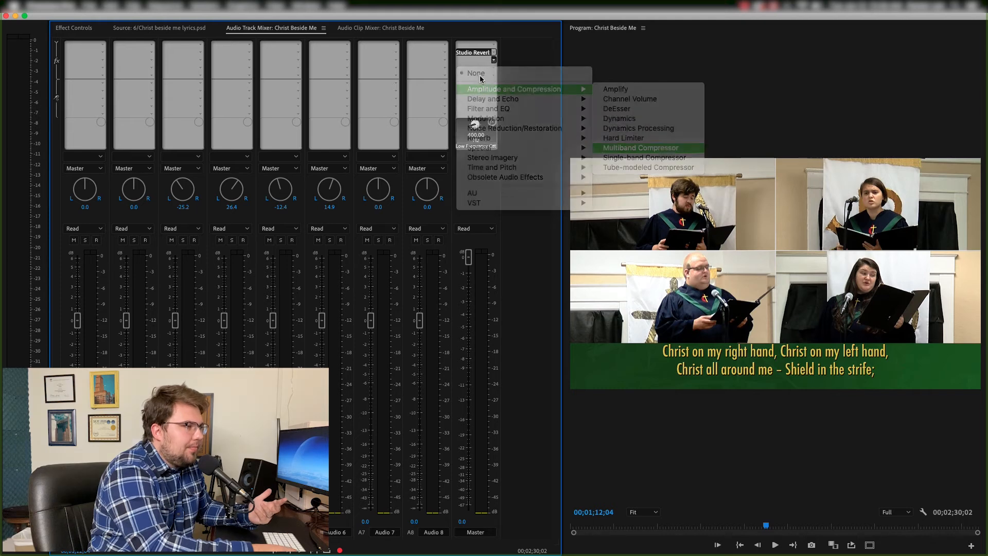
double_click(473, 60)
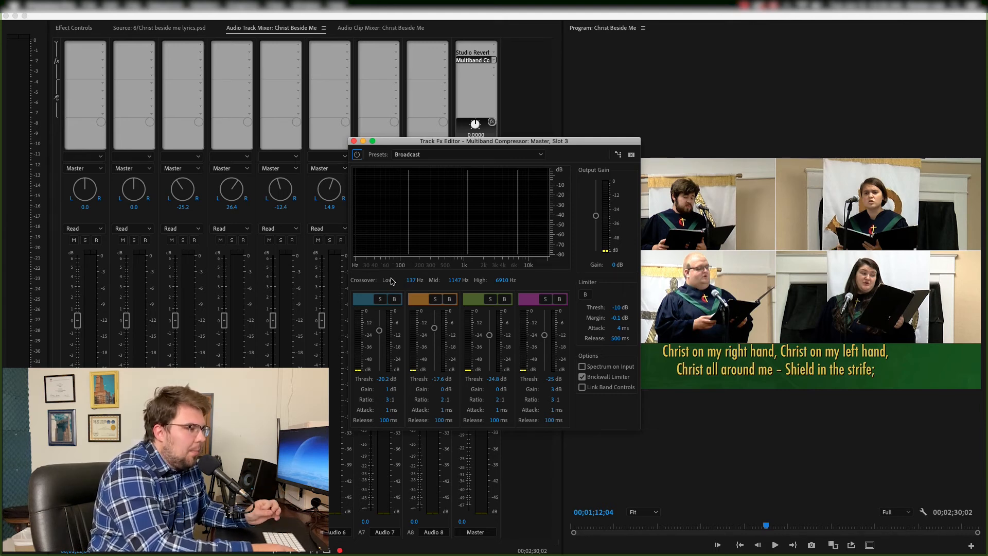
- Lower the compressor's low-band threshold to -60 dB and its high-band threshold to -46 dB
key(super+Tab)
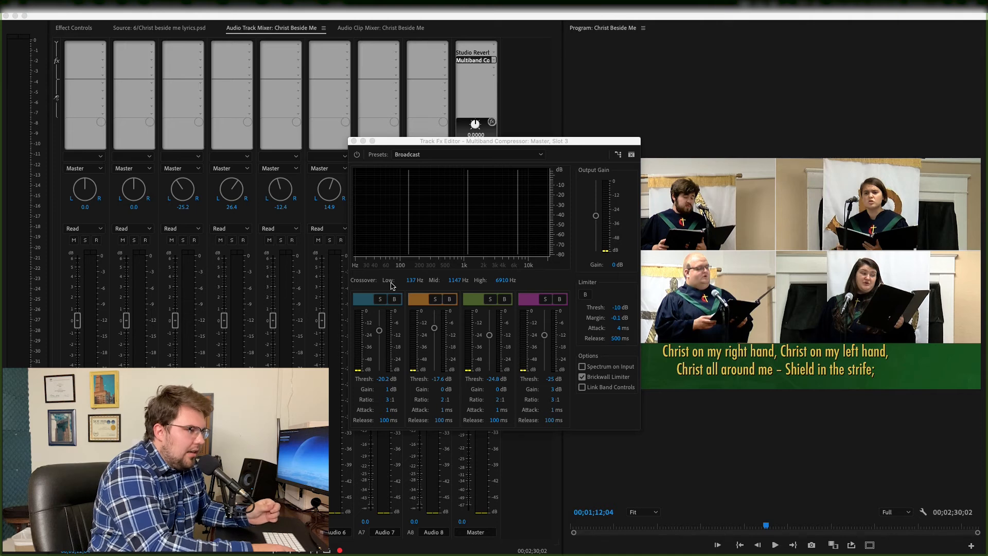
key(super+Tab)
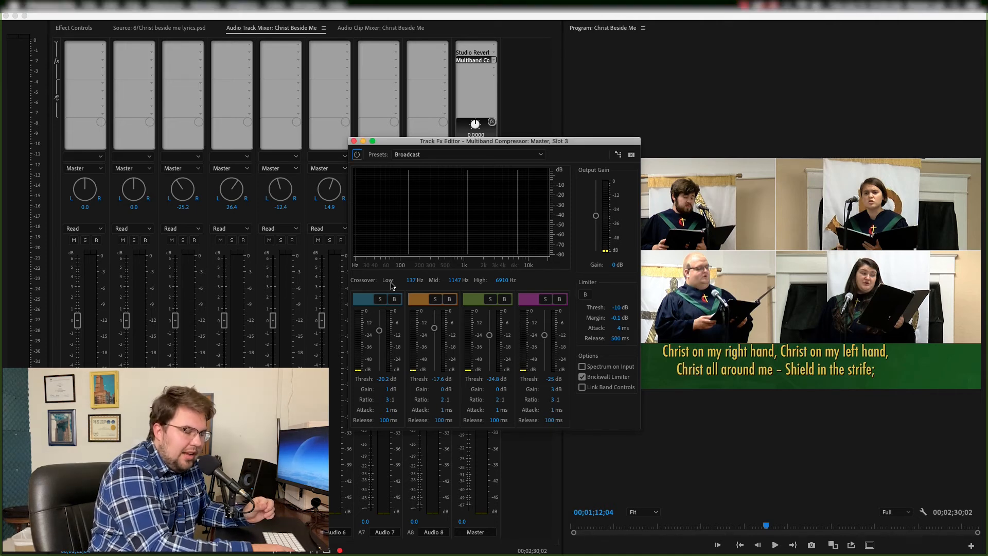
drag(379, 330, 378, 387)
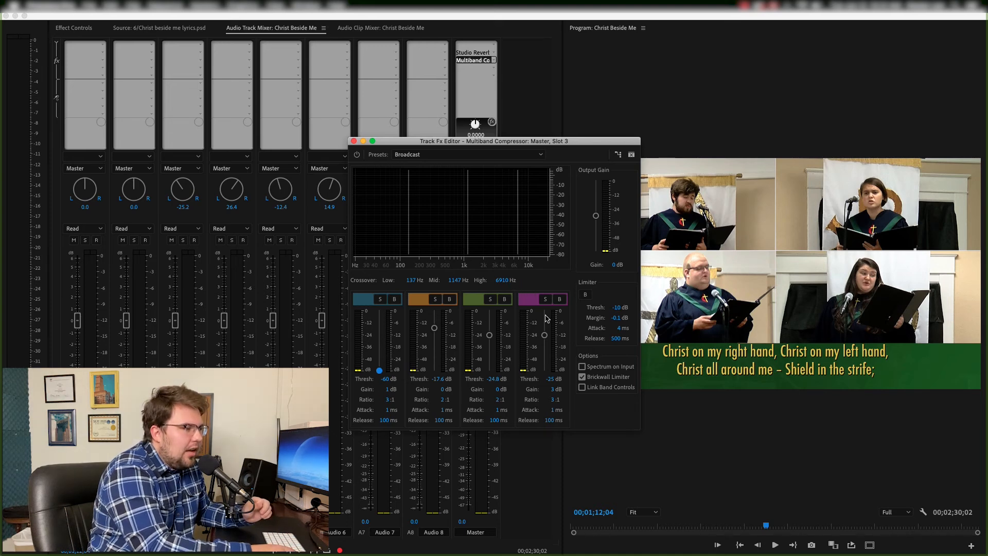
drag(545, 335, 545, 361)
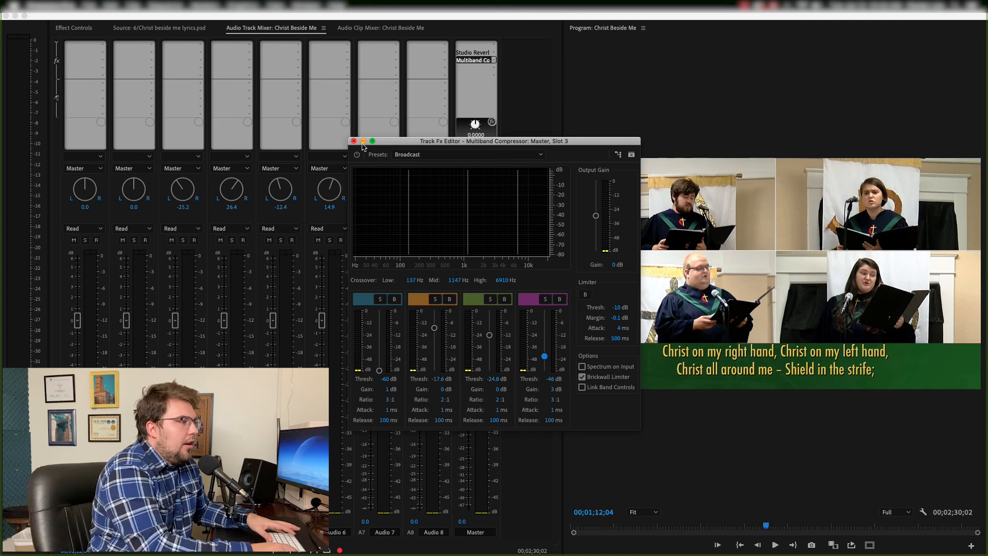
- Set the multiband compressor's output gain to -4 dB, preview playback, and close the compressor editor
key(space)
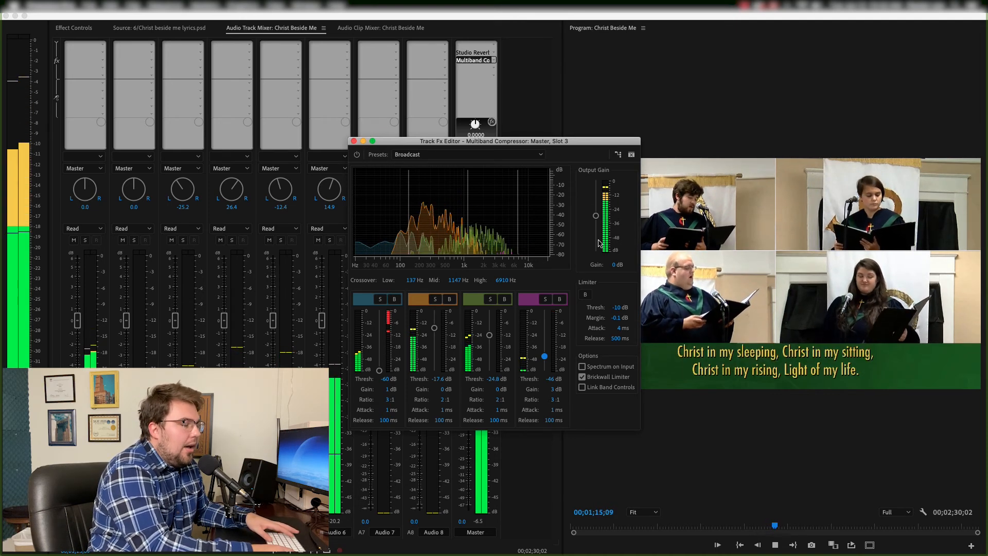
key(space)
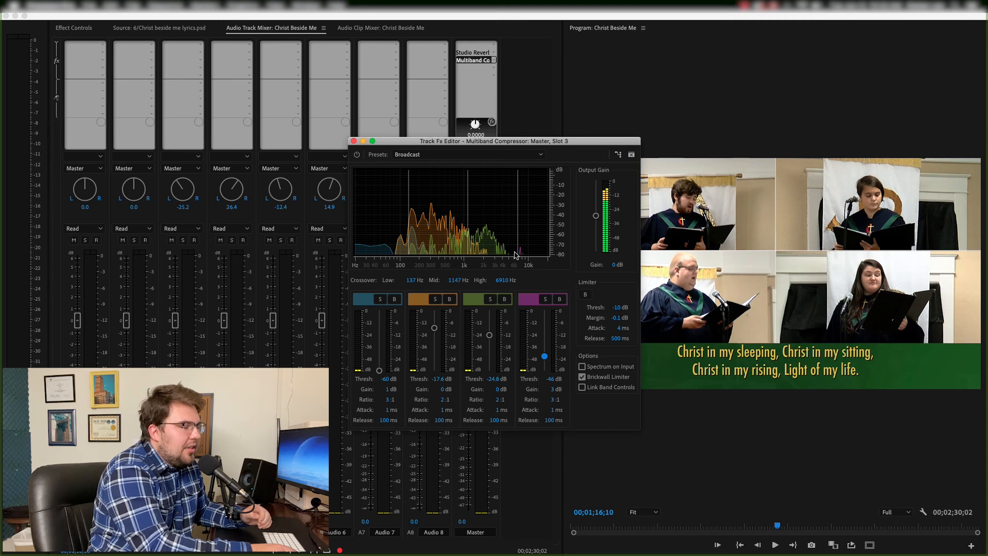
click(613, 266)
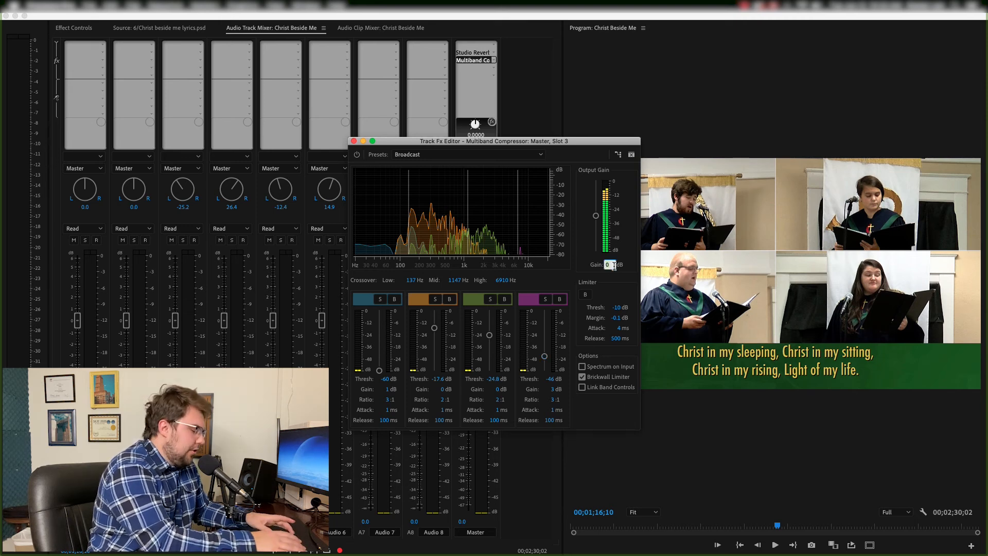
text(-)
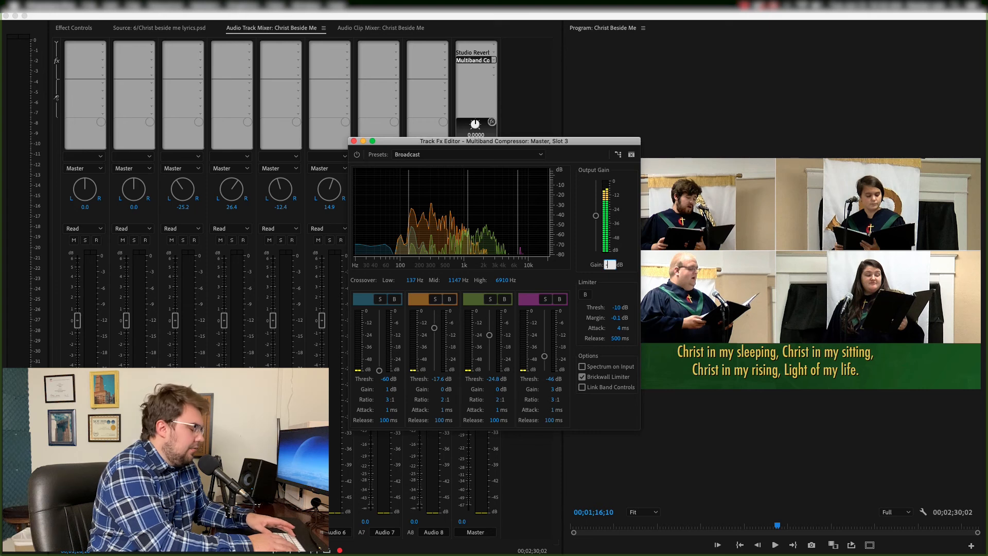
text(4)
key(Return)
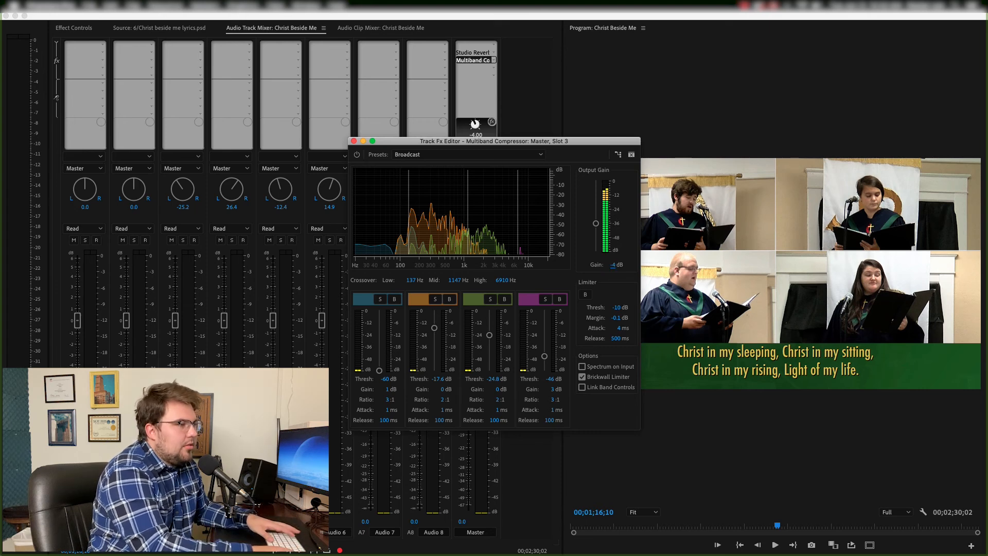
key(space)
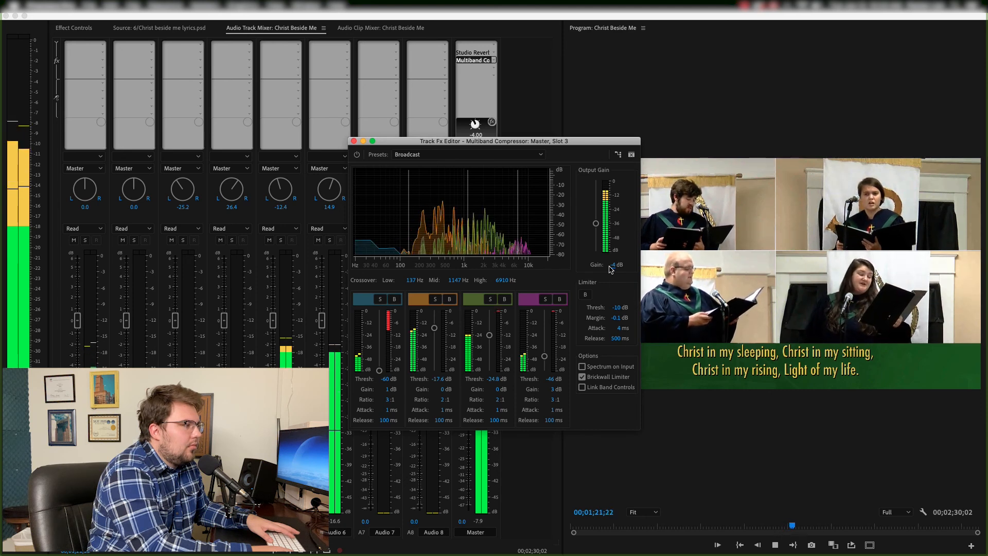
key(space)
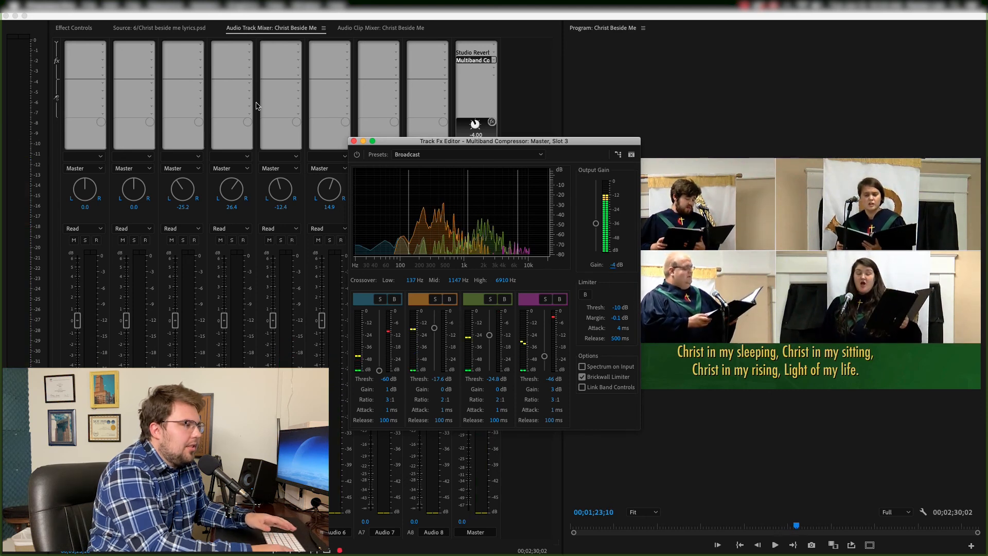
click(353, 141)
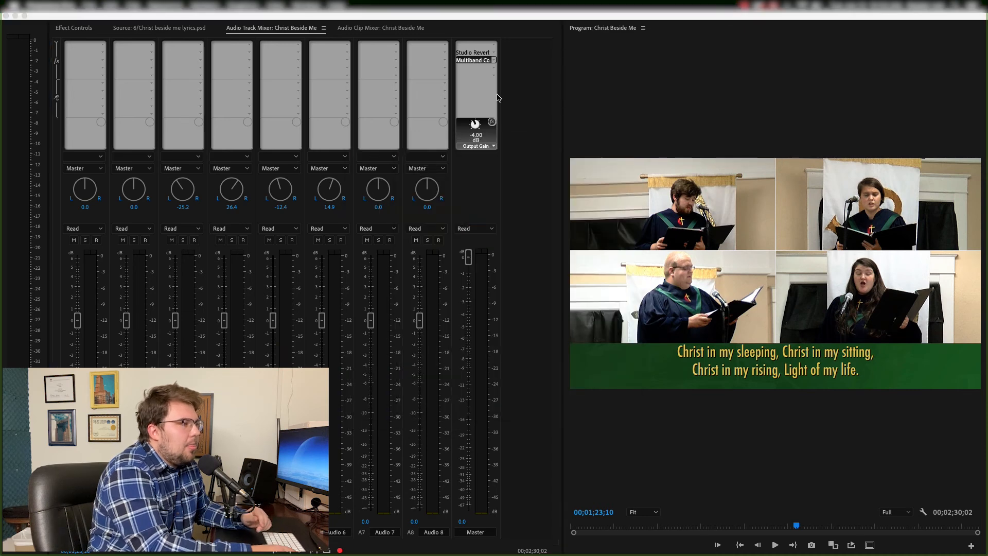
- Add Dynamics Processing to the Master track with the Broadcast Limiter preset, raising its compression threshold to about -24.6 dB
click(494, 67)
mouse_move(492, 98)
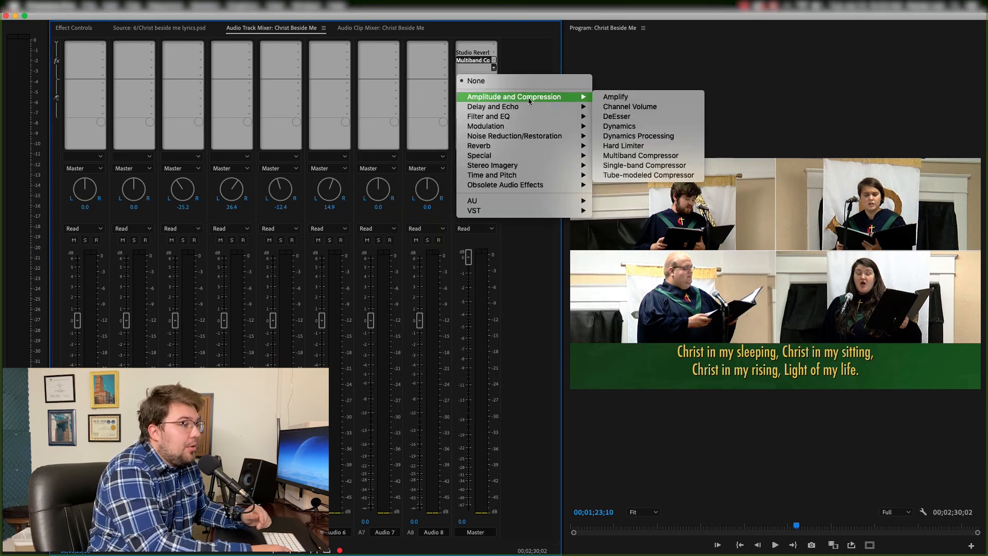
click(635, 138)
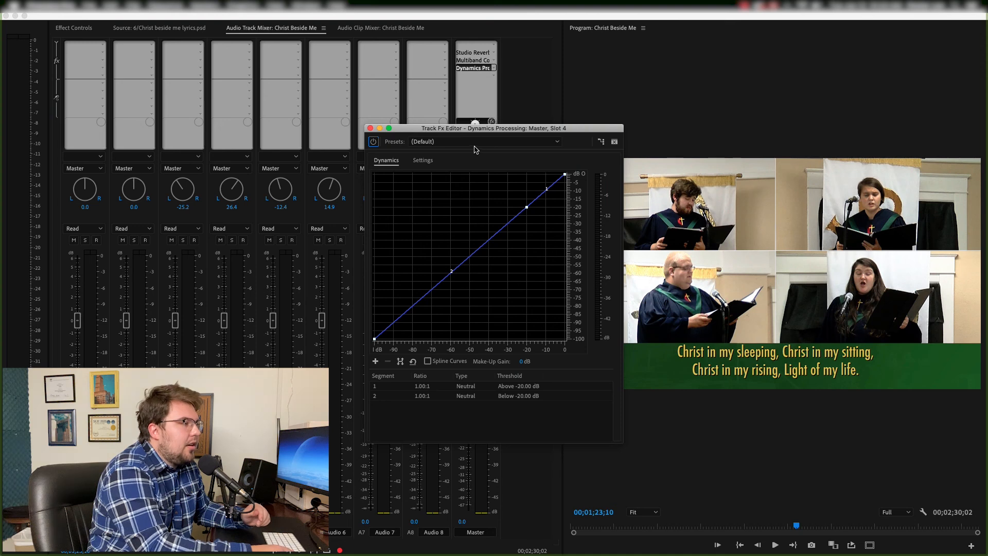
click(478, 144)
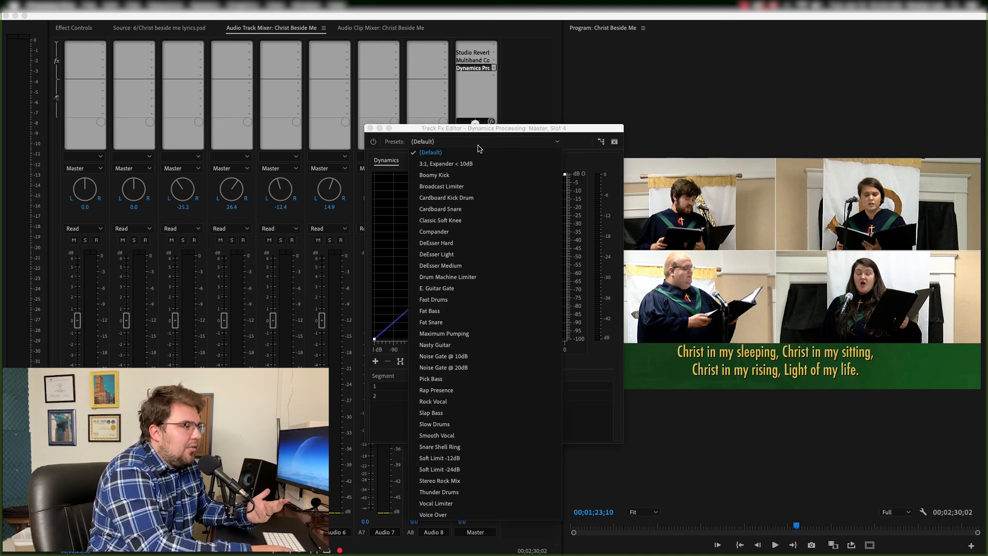
click(471, 187)
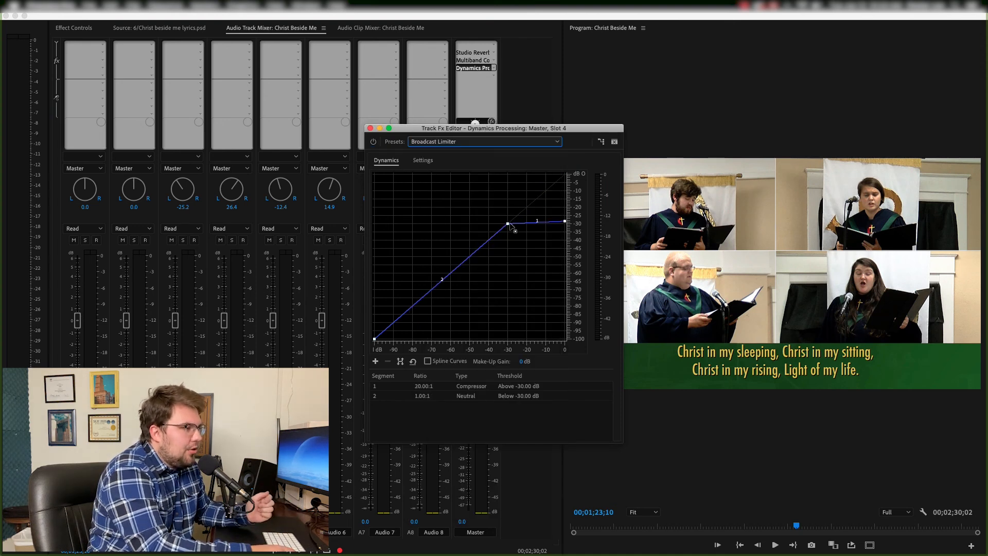
drag(508, 223, 565, 208)
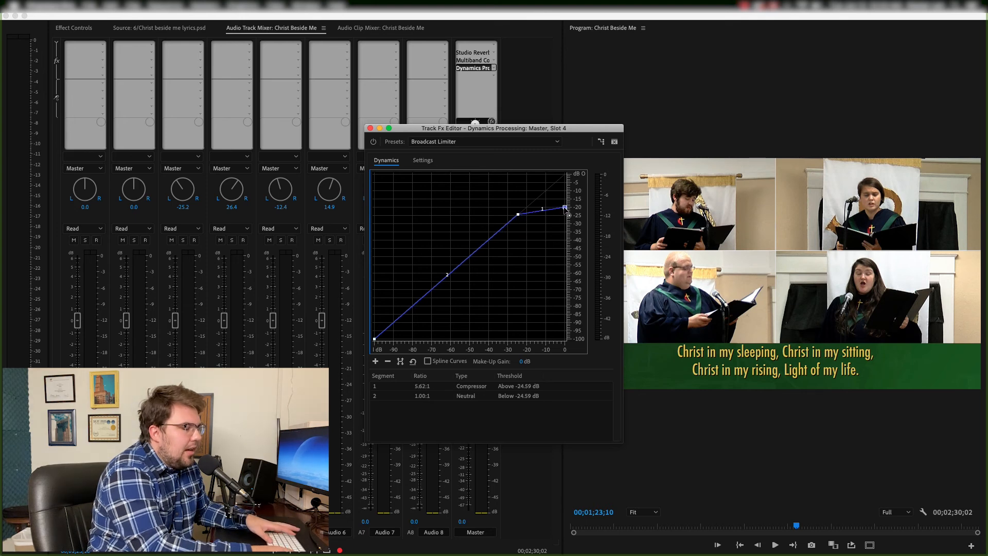
- Raise the Broadcast Limiter's compression threshold to about -21.9 dB, preview playback, and close the effect editor
key(space)
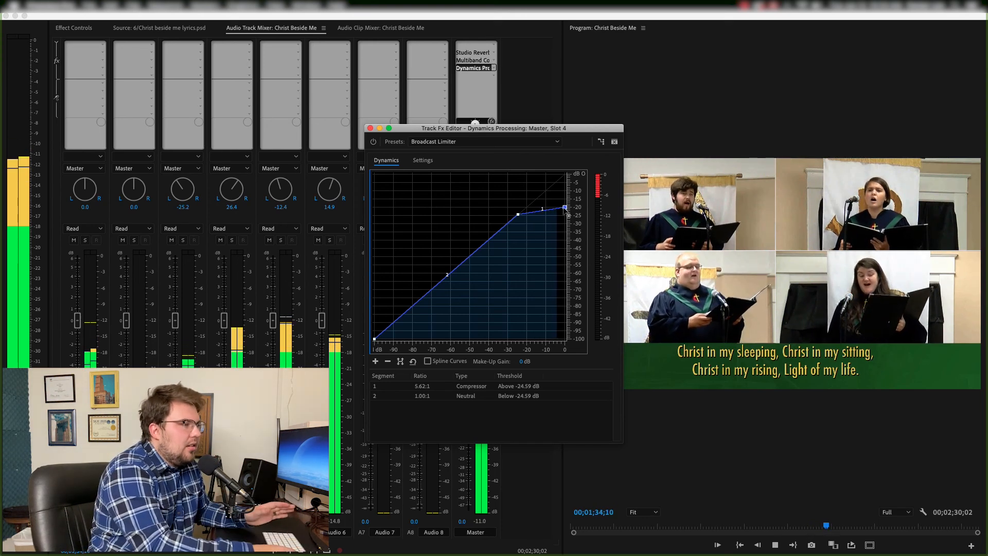
key(space)
drag(518, 214, 565, 202)
key(space)
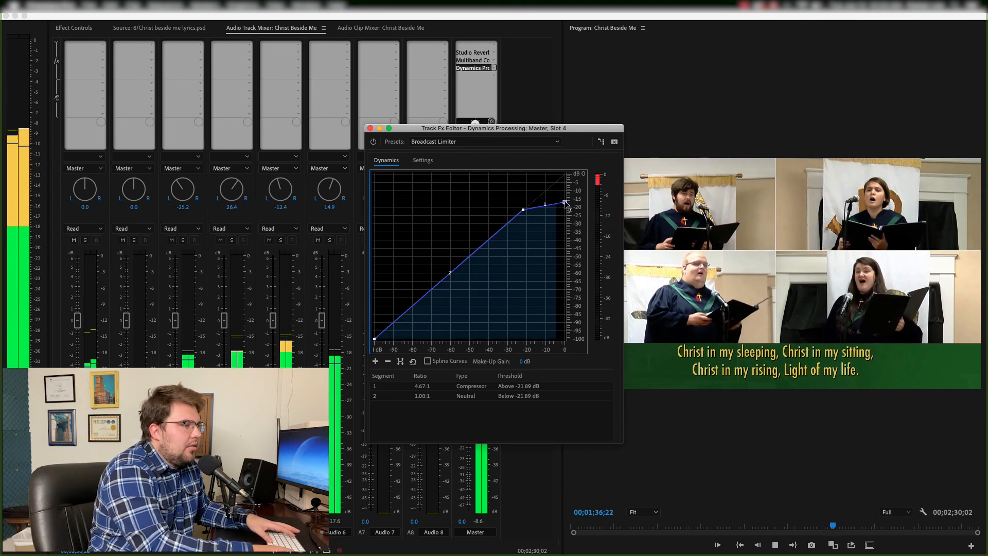
key(space)
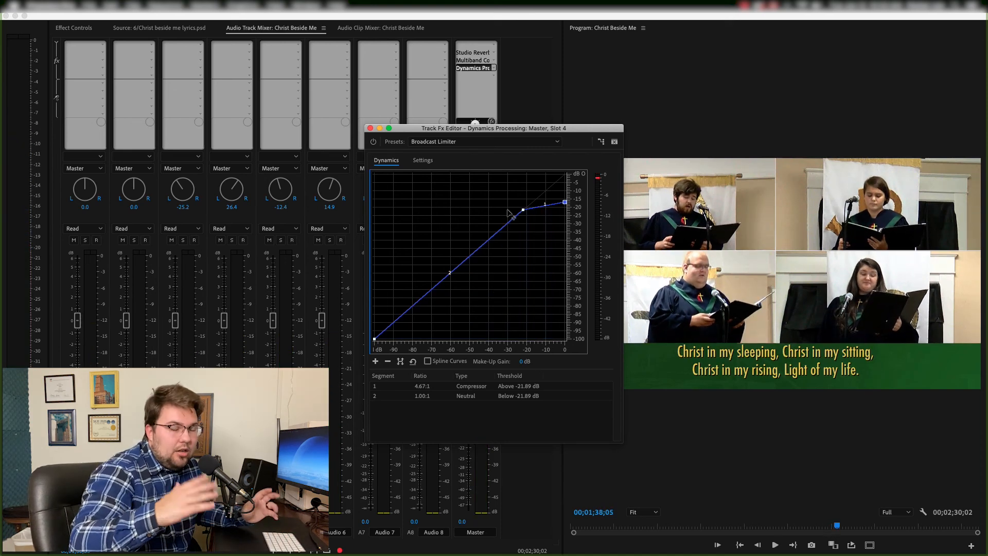
key(space)
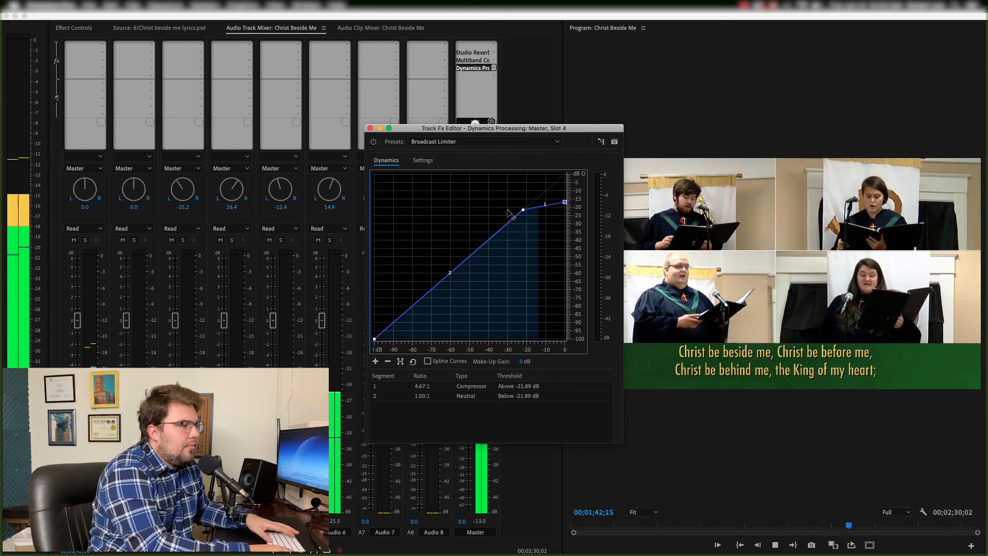
key(space)
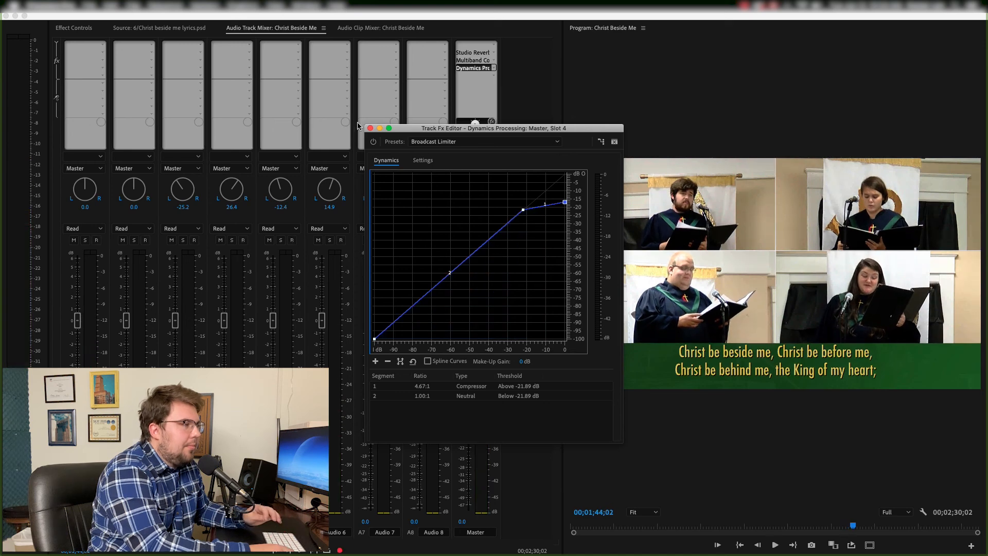
click(370, 128)
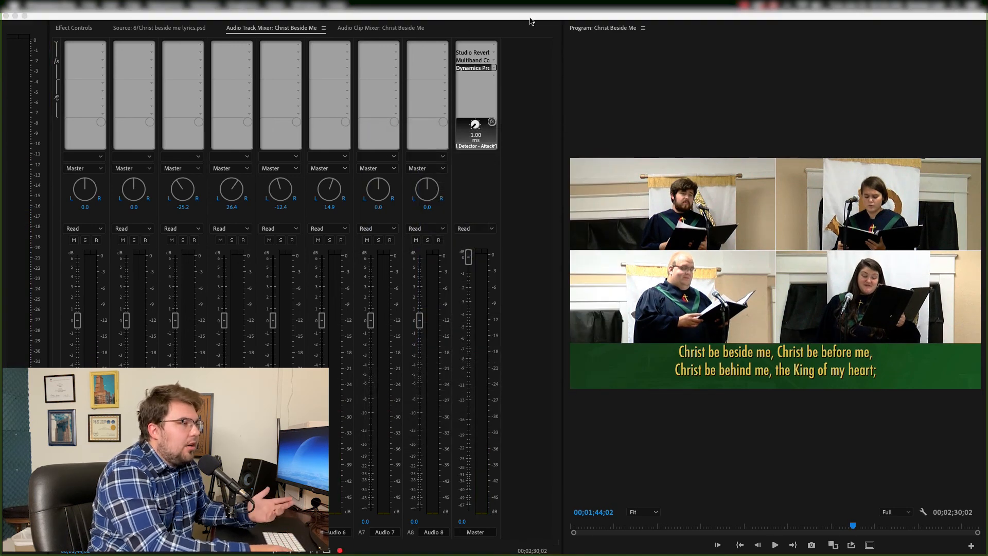
- Switch to the Assembly OS workspace and move the playhead back to the start of the sequence
click(307, 6)
mouse_move(379, 17)
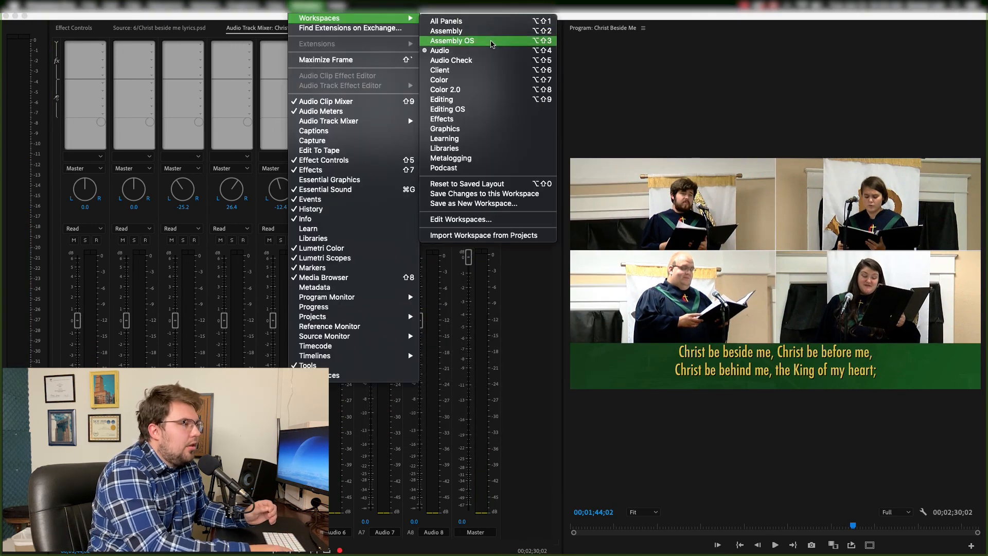
click(490, 41)
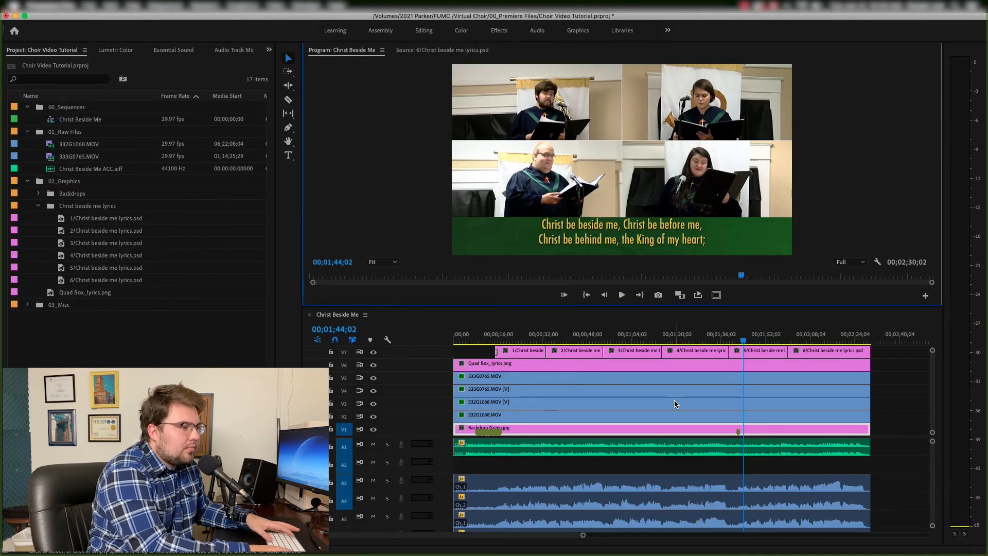
drag(502, 342, 453, 341)
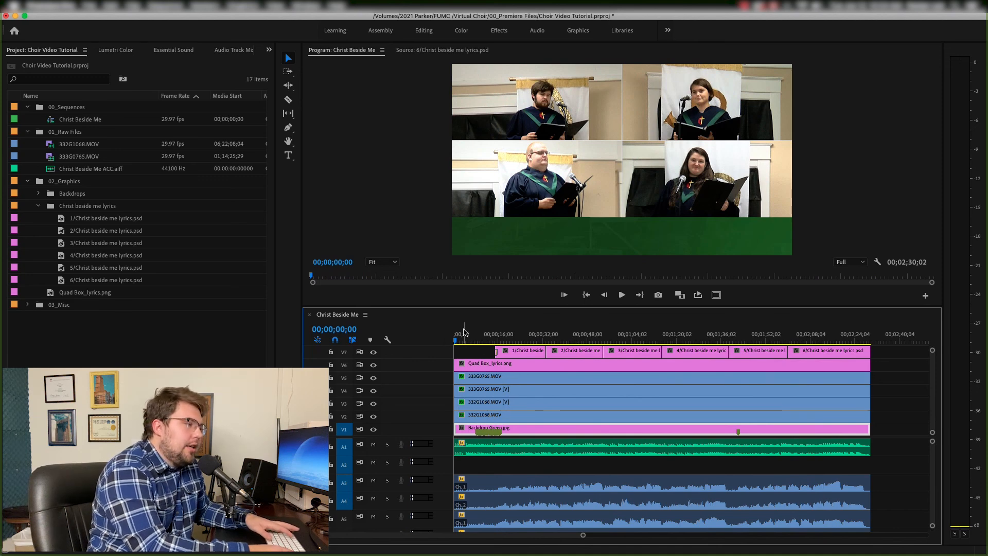
drag(446, 438, 447, 448)
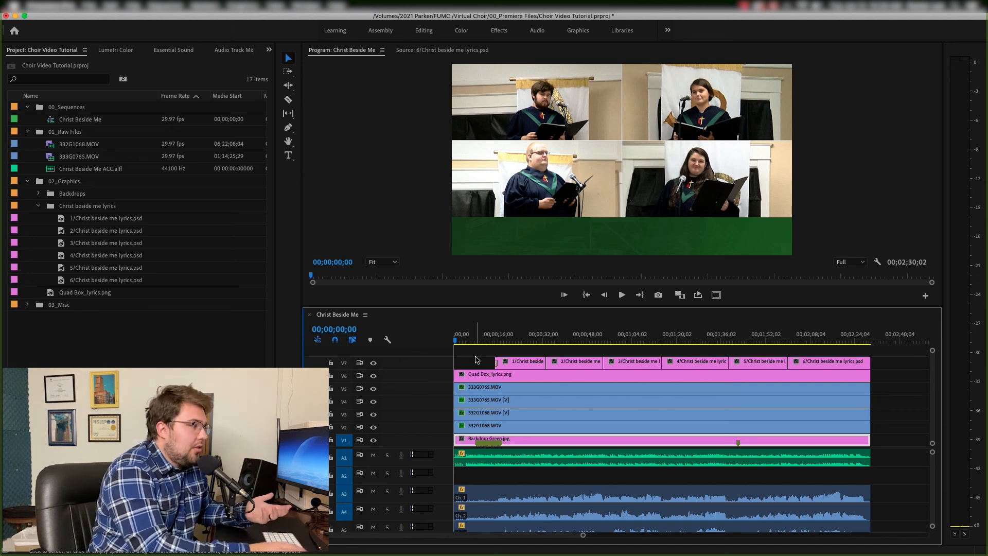
click(65, 183)
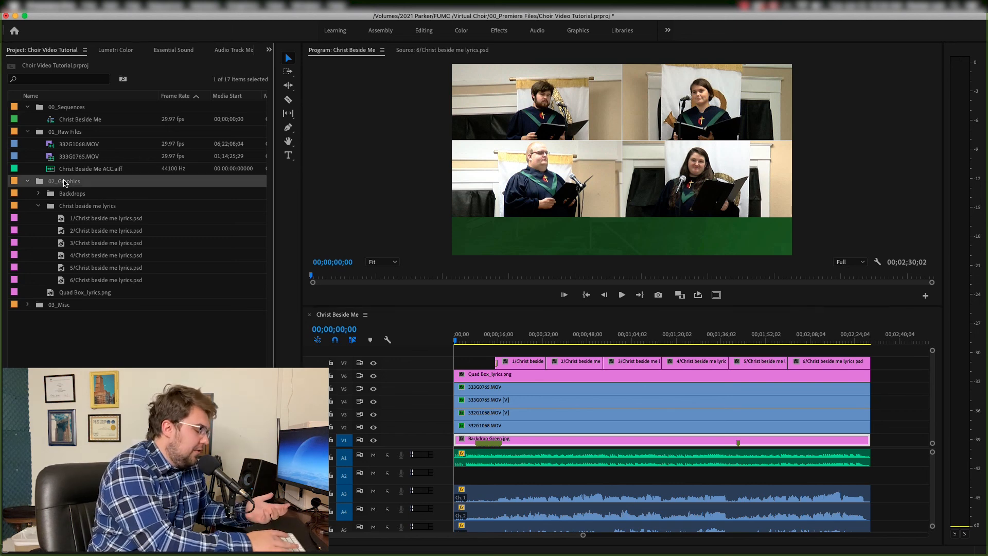
key(super+i)
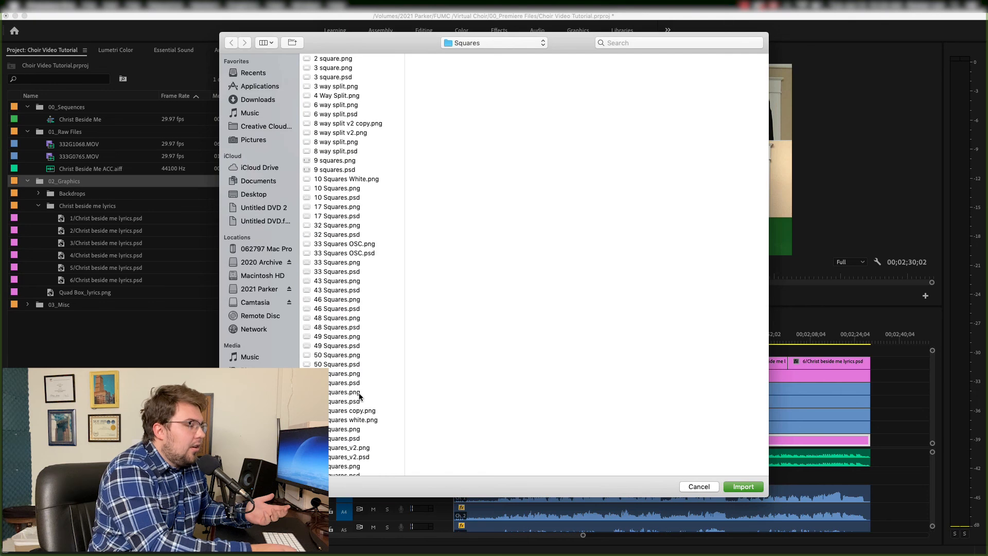
scroll(360, 453, down, 3)
click(362, 433)
click(362, 426)
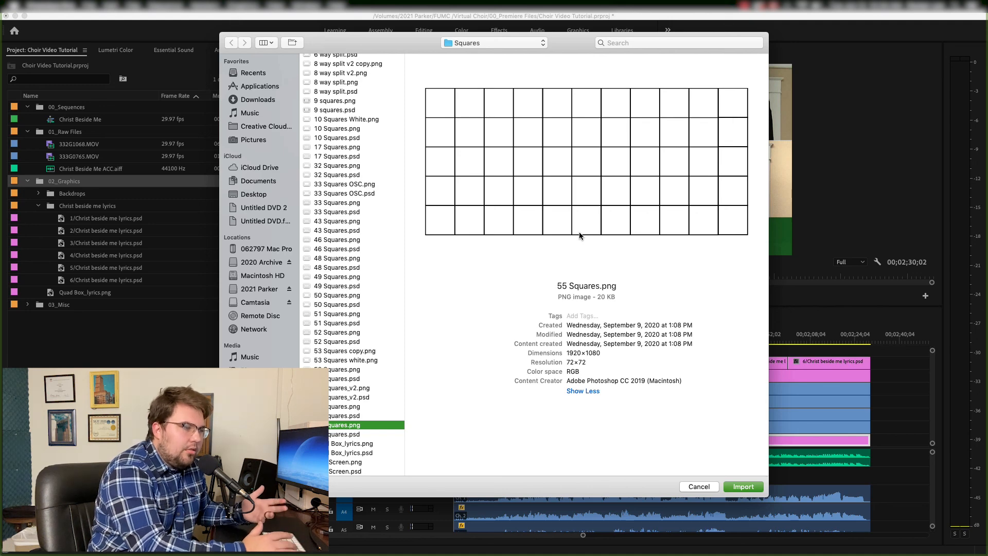
click(695, 487)
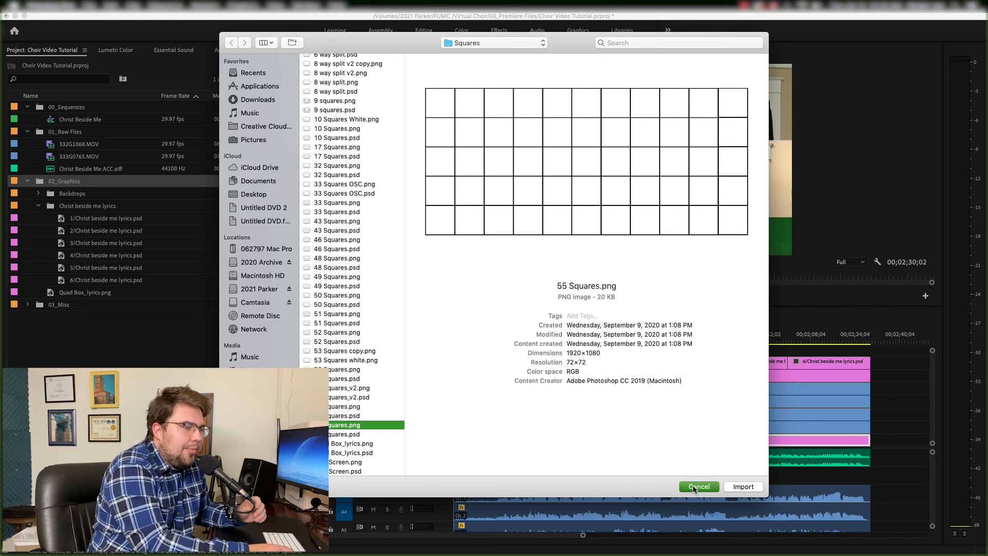